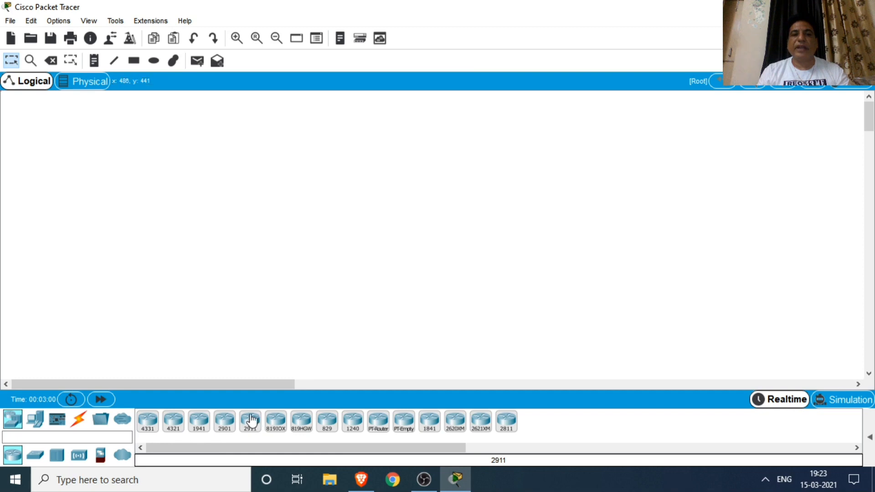
# Place four 2911 routers on the workspace and align them in a roughly even horizontal row
pyautogui.moveTo(249, 423); pyautogui.dragTo(374, 226)
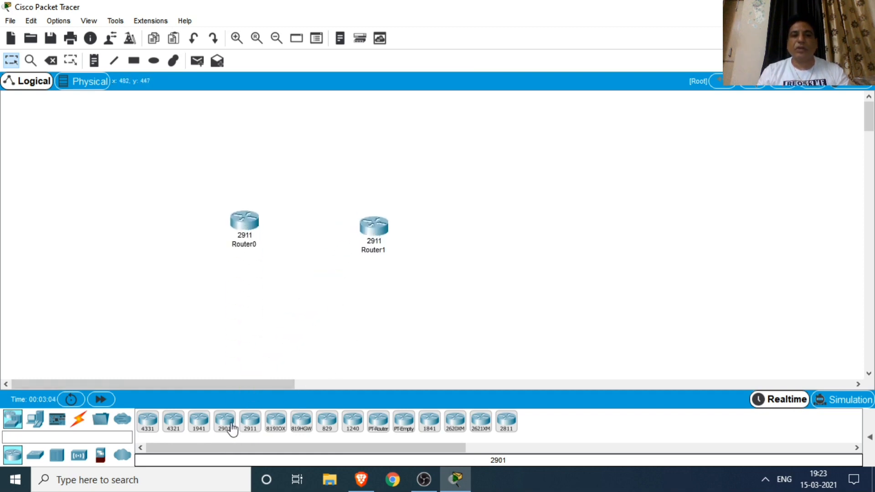
pyautogui.moveTo(376, 321); pyautogui.dragTo(509, 235)
pyautogui.moveTo(248, 432); pyautogui.dragTo(650, 243)
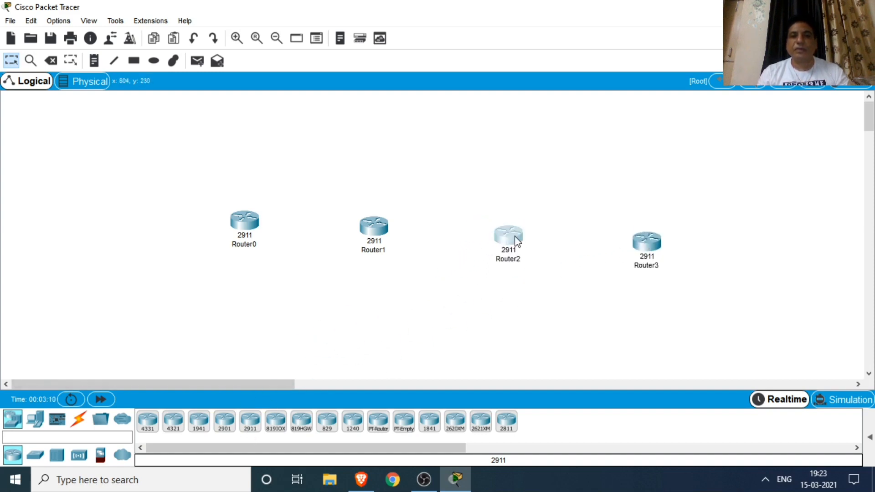
pyautogui.moveTo(518, 238); pyautogui.dragTo(518, 226)
pyautogui.moveTo(652, 252); pyautogui.dragTo(658, 234)
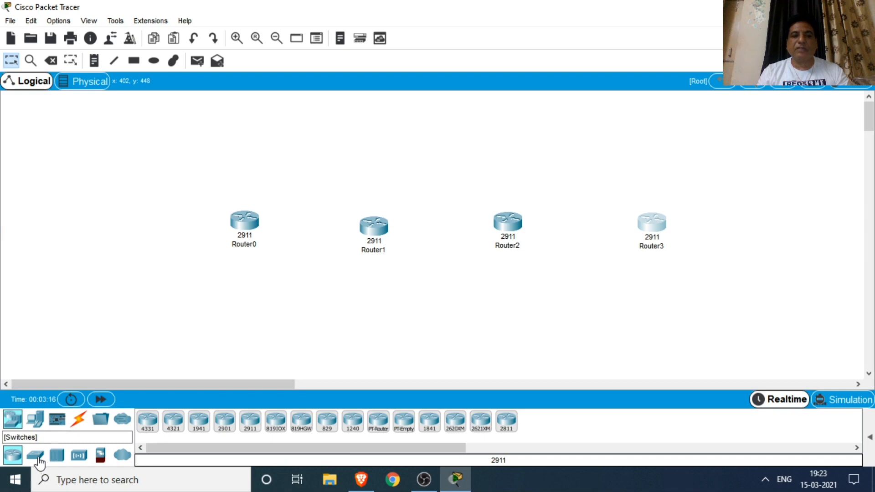
# Add a 2960-24TT switch below Router0 and another below Router3, with two PCs beneath each switch
pyautogui.moveTo(38, 461); pyautogui.dragTo(233, 316)
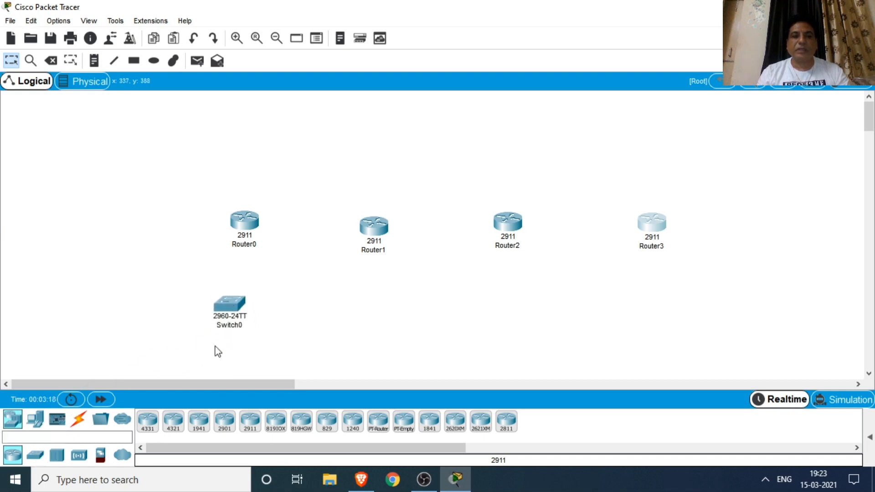
pyautogui.moveTo(35, 455); pyautogui.dragTo(661, 331)
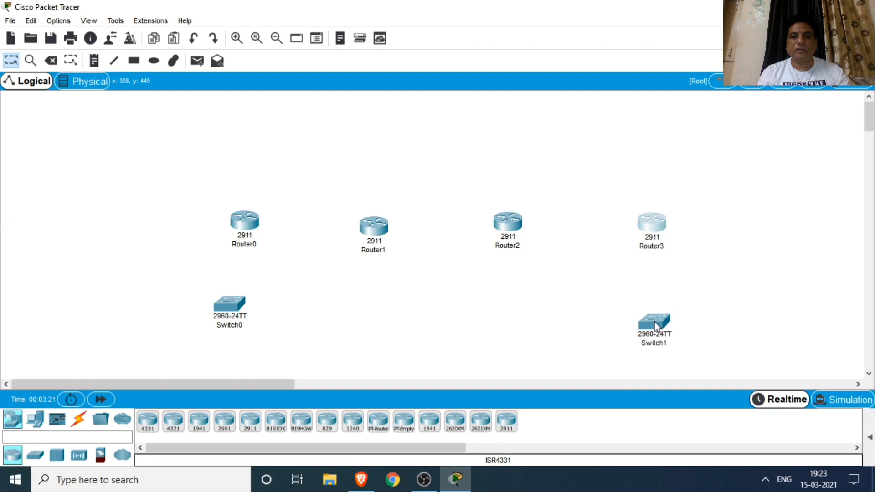
pyautogui.click(33, 423)
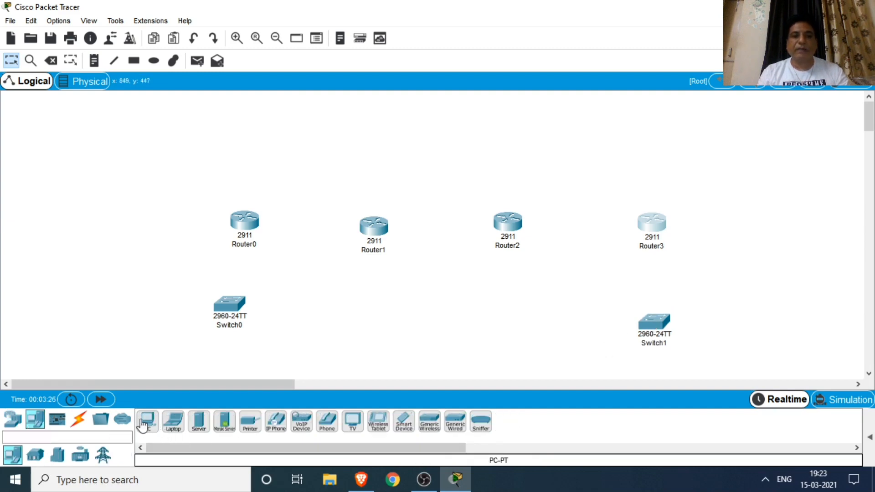
pyautogui.moveTo(146, 422); pyautogui.dragTo(139, 359)
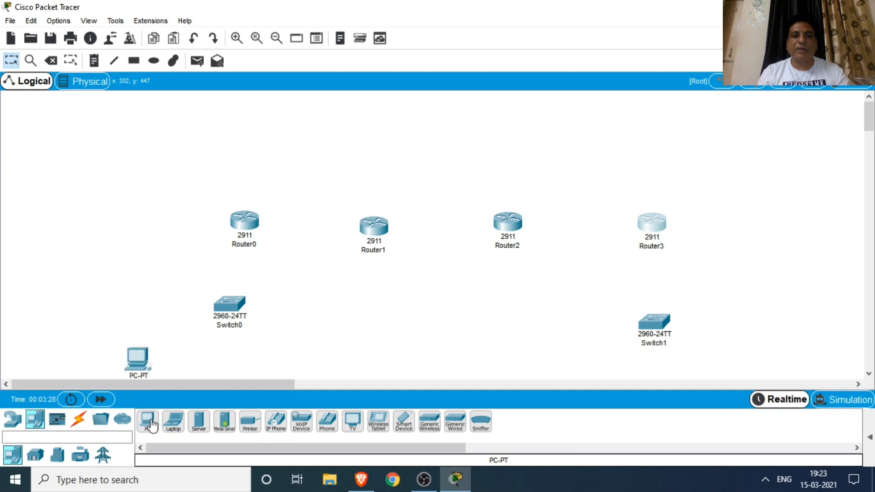
pyautogui.moveTo(147, 422); pyautogui.dragTo(248, 370)
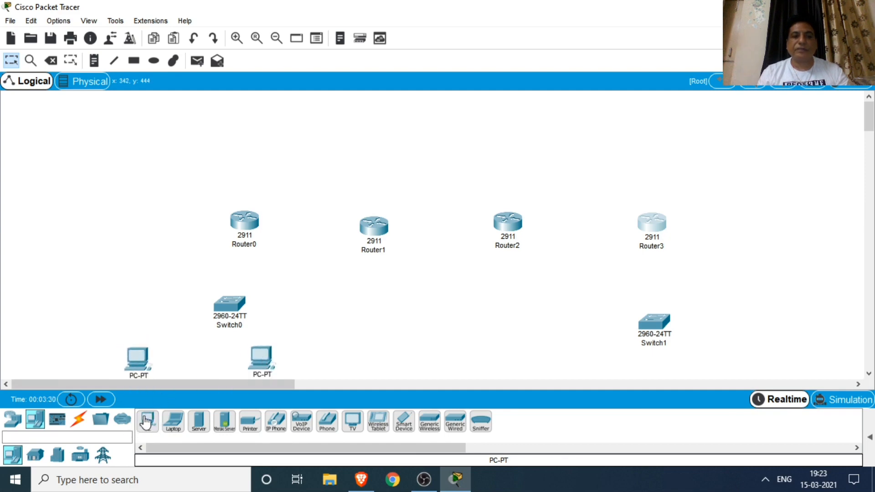
pyautogui.moveTo(147, 422); pyautogui.dragTo(587, 368)
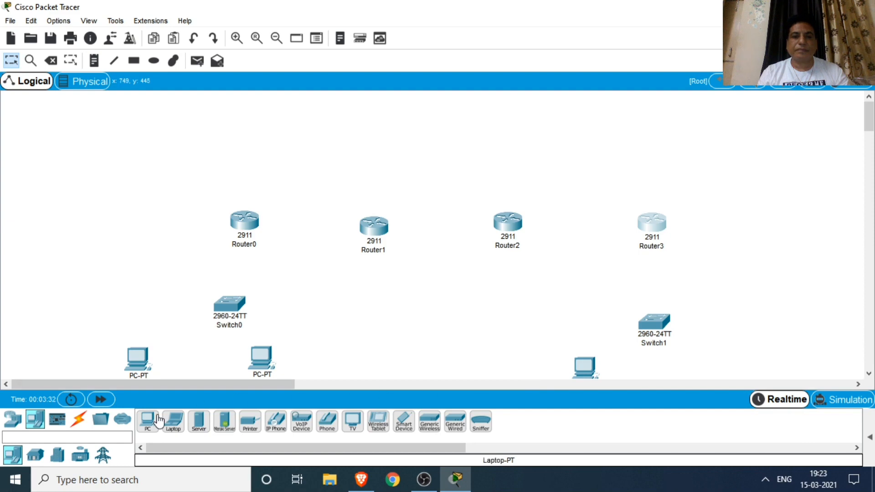
pyautogui.moveTo(147, 422); pyautogui.dragTo(707, 356)
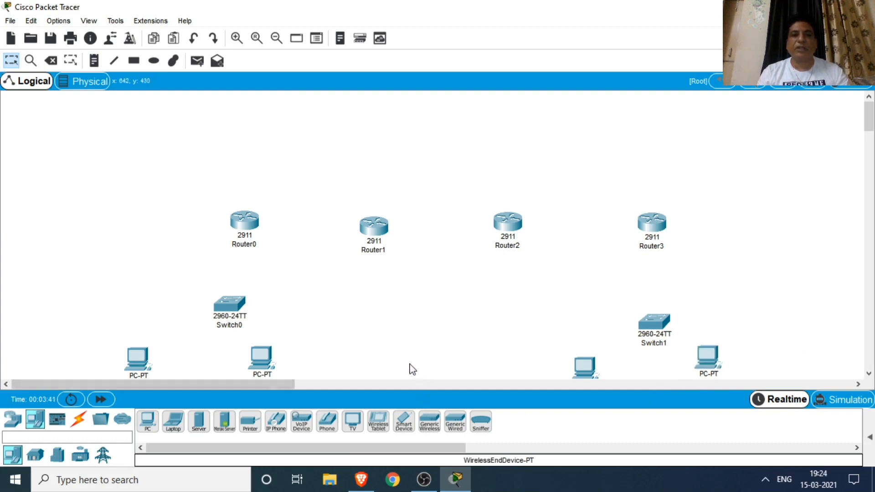
# Install an HWIC-2T serial module in Router0's leftmost slot while powered off, then power it on and check its interface list
pyautogui.click(245, 222)
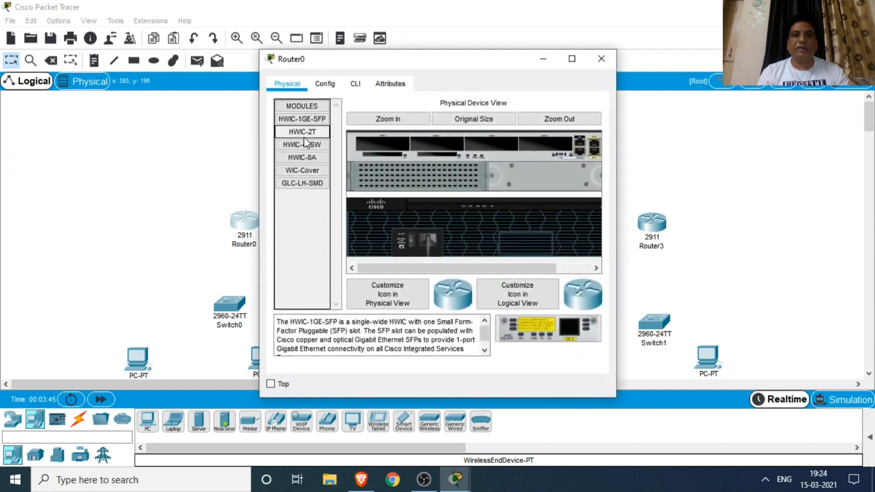
pyautogui.click(332, 87)
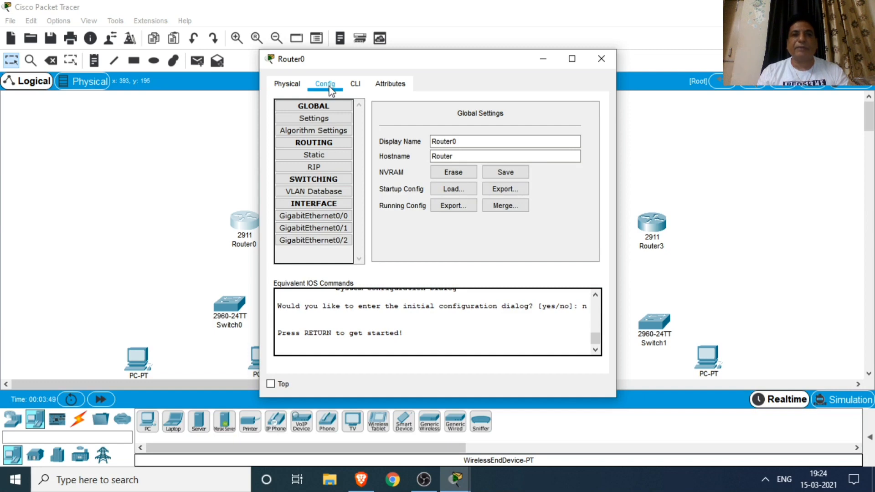
pyautogui.click(287, 86)
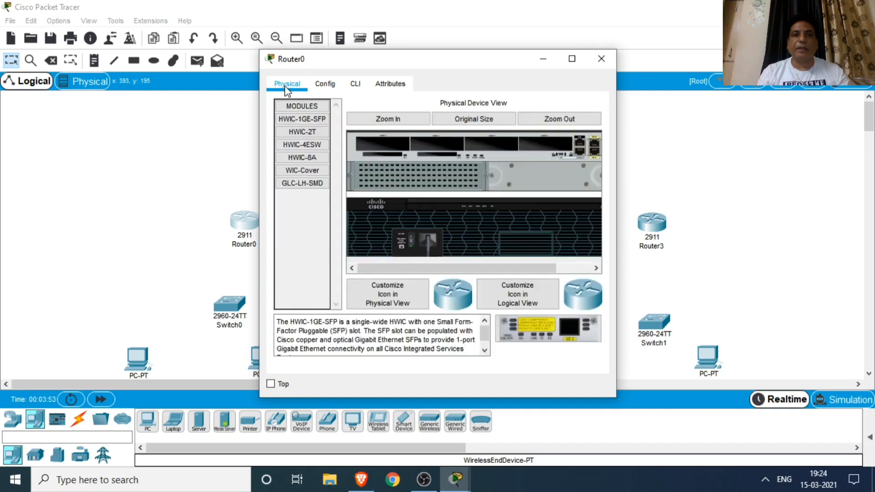
pyautogui.click(301, 132)
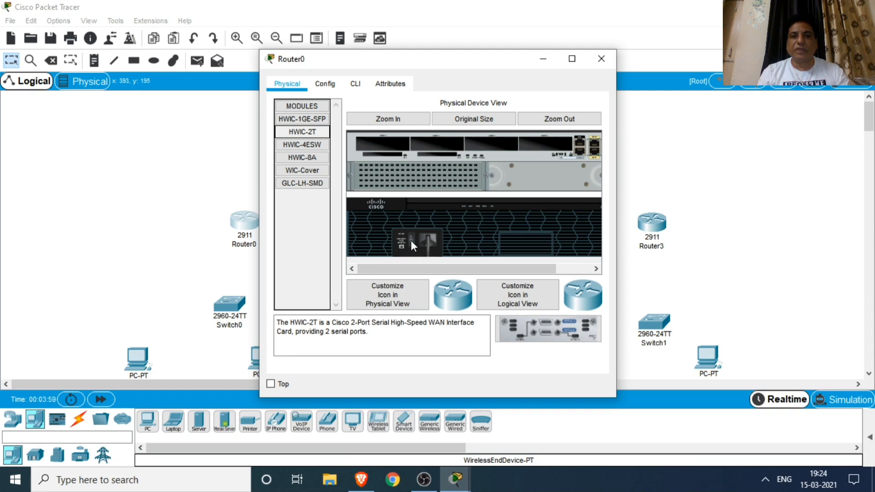
pyautogui.moveTo(548, 329); pyautogui.dragTo(384, 144)
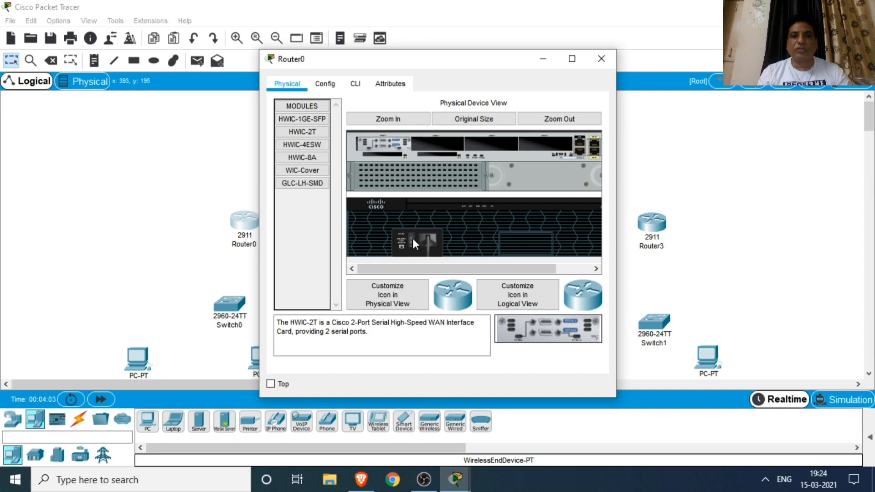
pyautogui.click(325, 83)
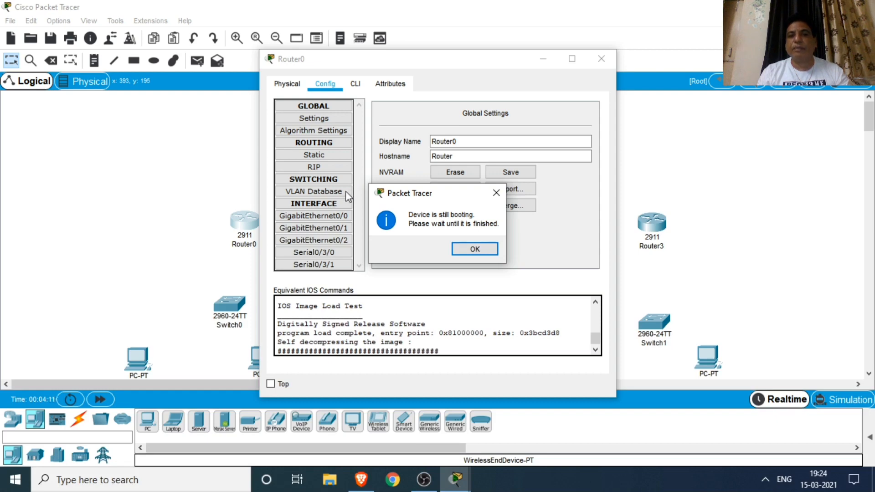
pyautogui.click(475, 249)
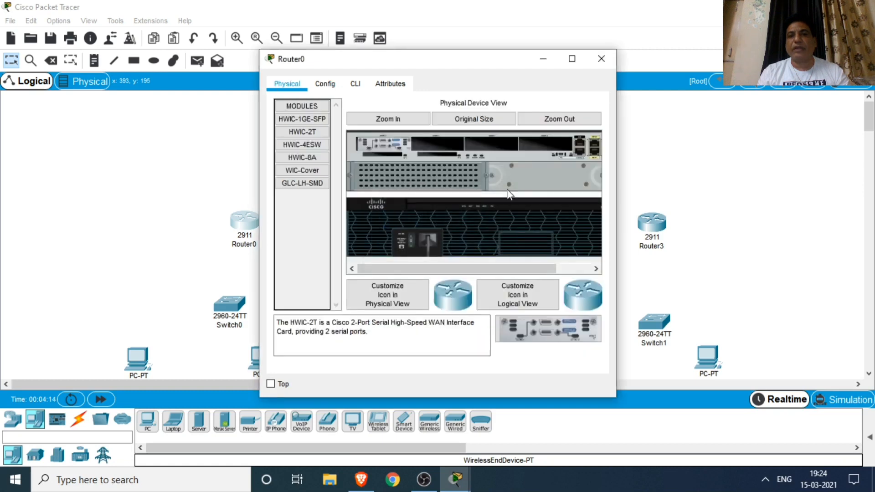
pyautogui.click(328, 86)
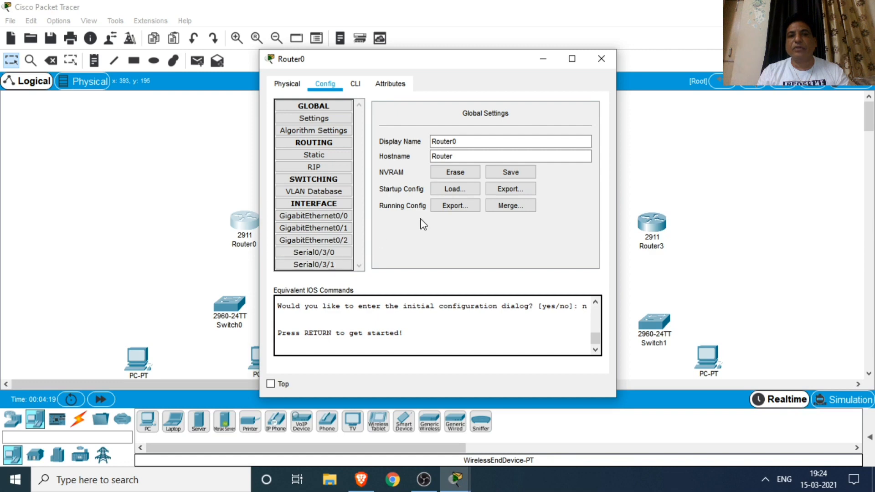
pyautogui.click(601, 59)
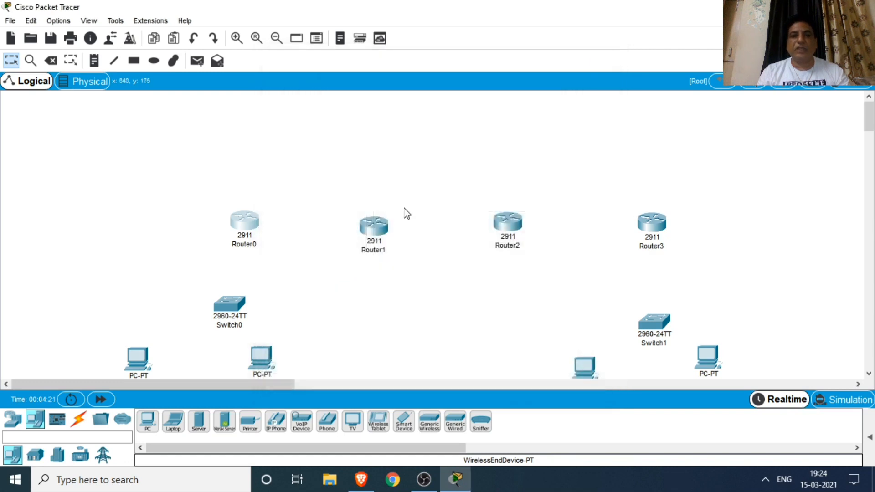
# Fit Router1's leftmost slot with an HWIC-2T module while powered off, and check its serial interfaces once it is powered on
pyautogui.click(381, 227)
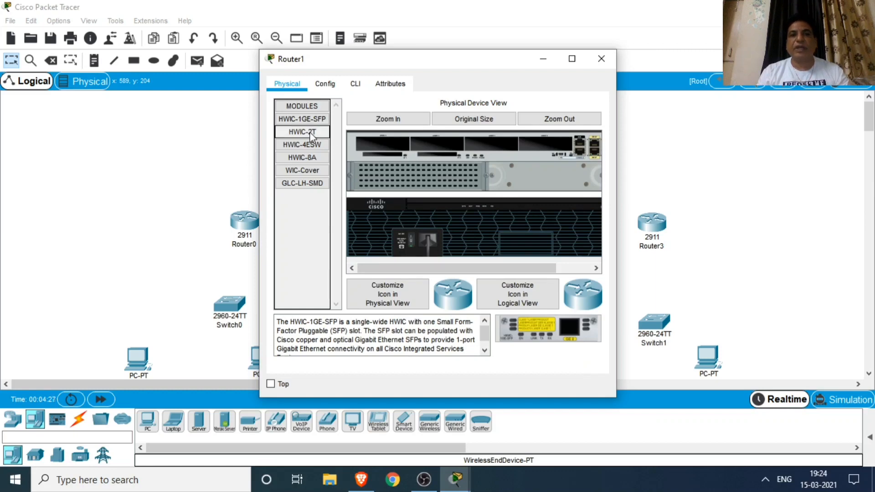
pyautogui.click(310, 132)
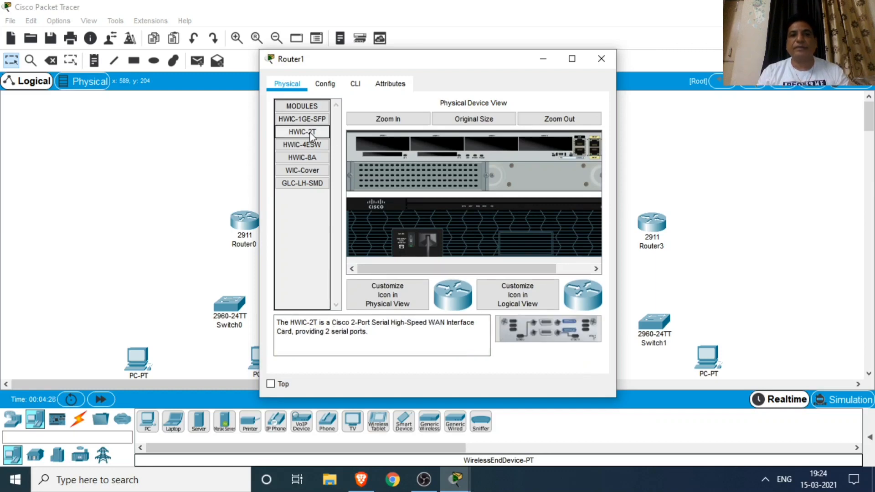
pyautogui.click(409, 239)
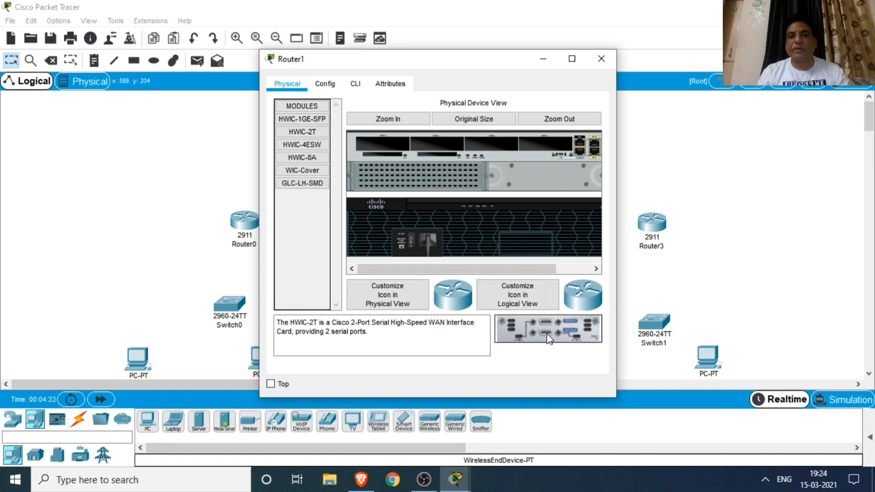
pyautogui.moveTo(549, 339); pyautogui.dragTo(386, 148)
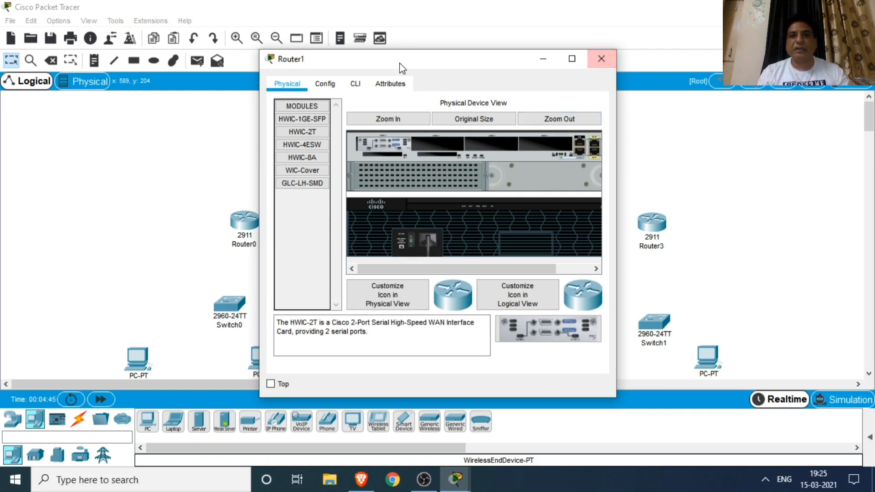
pyautogui.click(321, 85)
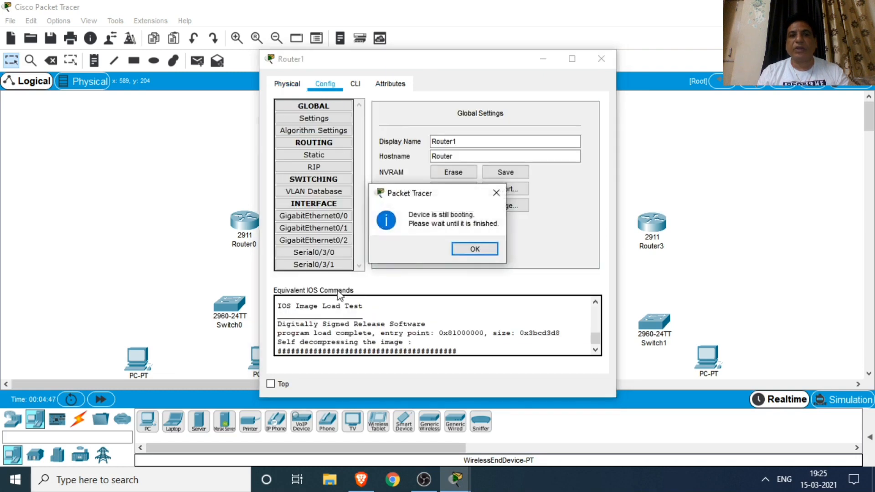
pyautogui.click(475, 249)
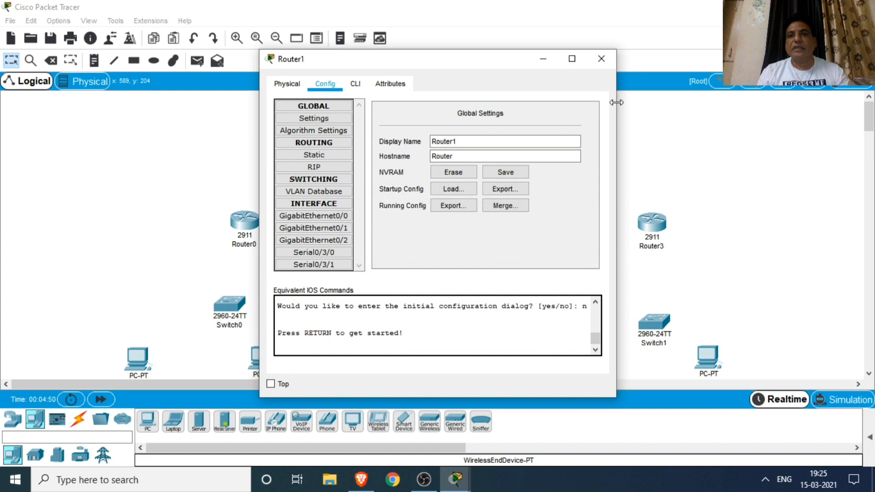
pyautogui.click(601, 59)
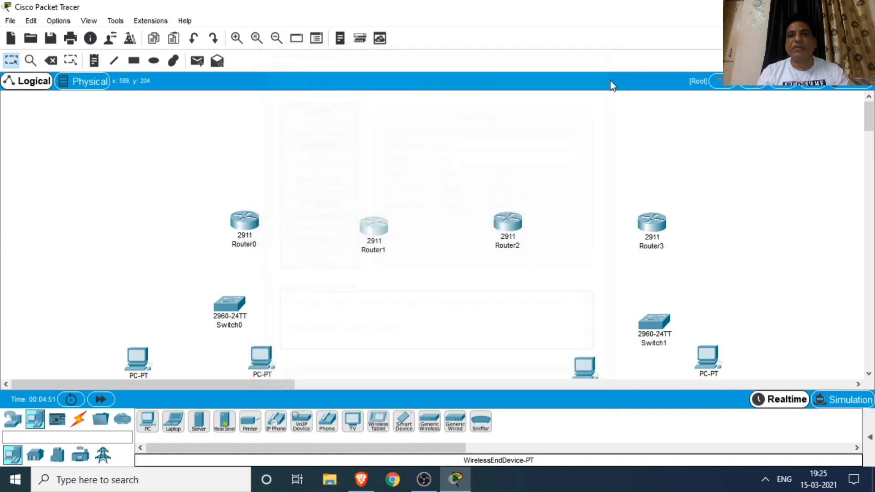
# Add an HWIC-2T module to Router2's leftmost slot while powered off, and check its serial interfaces after powering it on
pyautogui.click(513, 226)
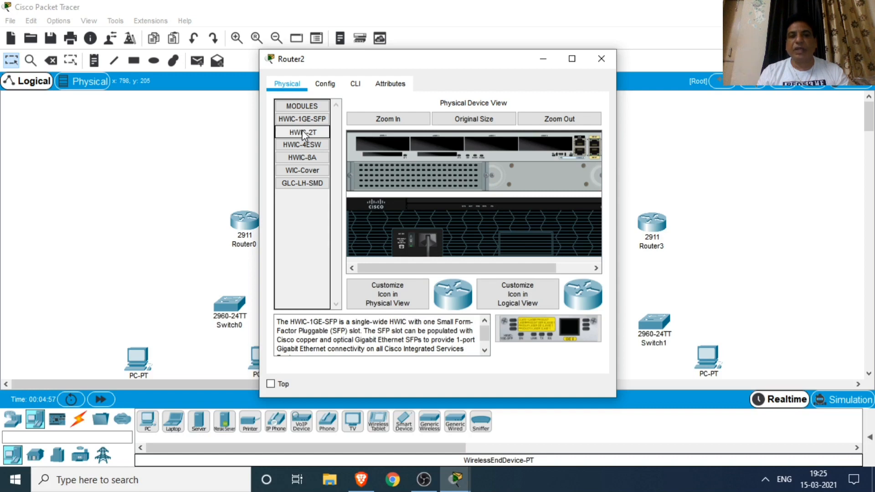
pyautogui.click(302, 131)
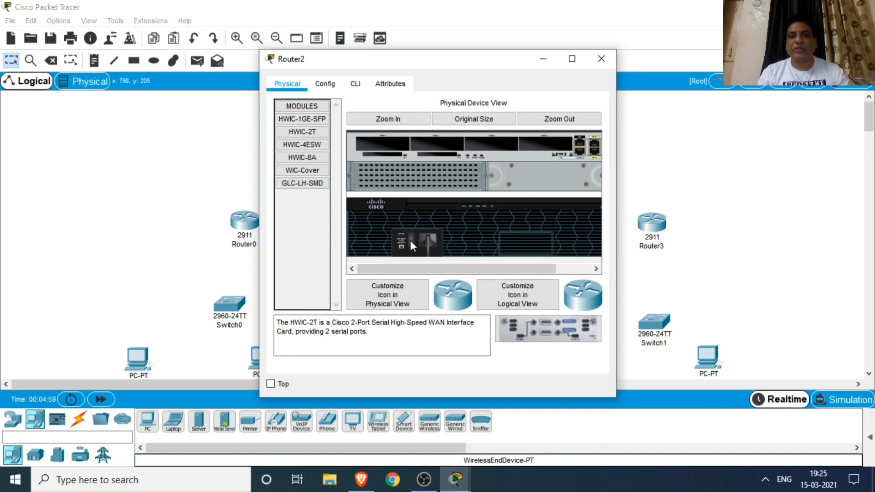
pyautogui.moveTo(547, 329); pyautogui.dragTo(377, 146)
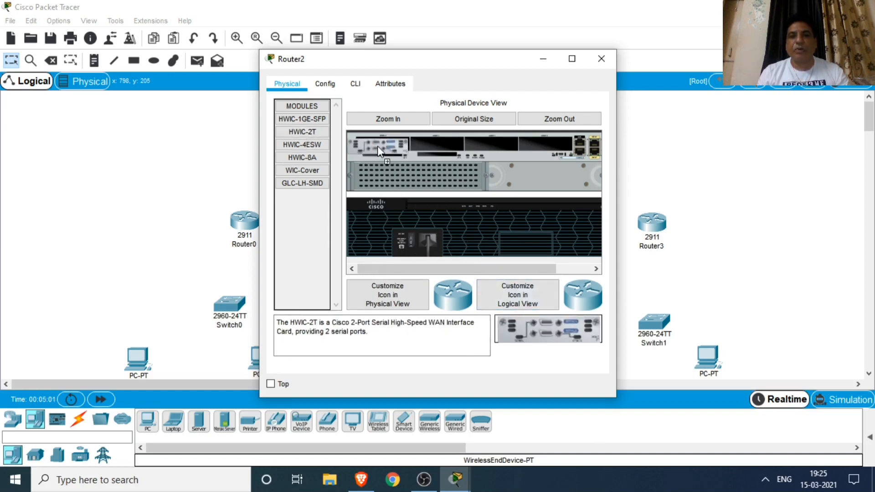
pyautogui.click(410, 237)
pyautogui.click(325, 84)
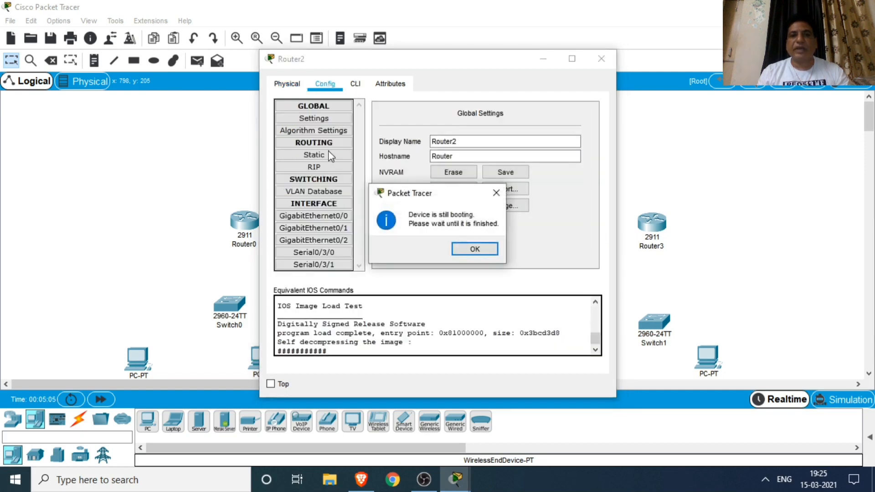
pyautogui.click(485, 251)
pyautogui.click(602, 60)
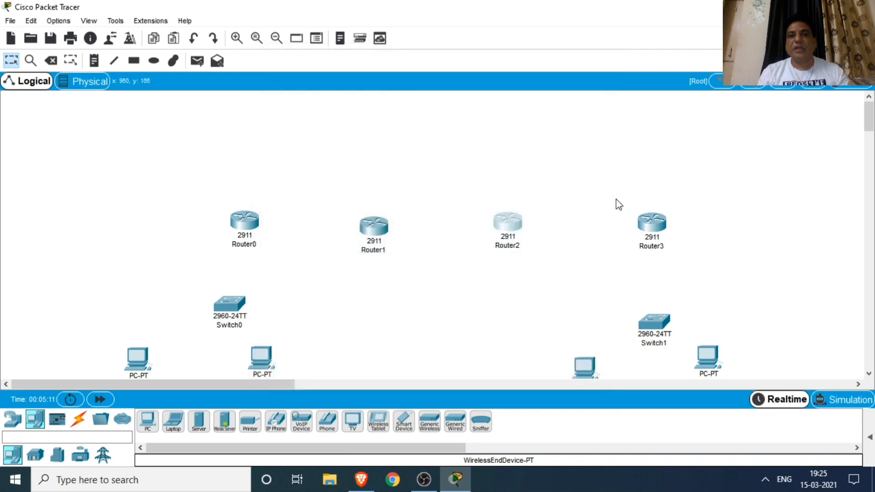
# Switch off Router3, insert an HWIC-2T module in its leftmost slot and switch the power back on
pyautogui.click(653, 225)
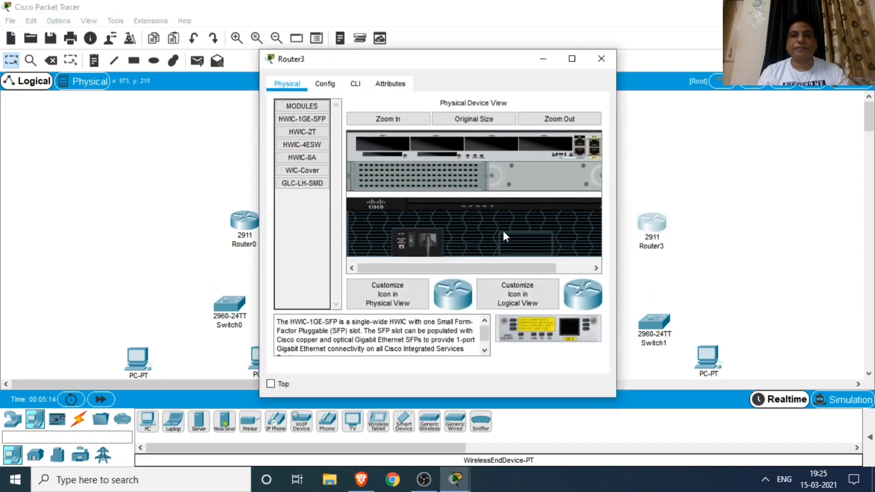
pyautogui.click(310, 133)
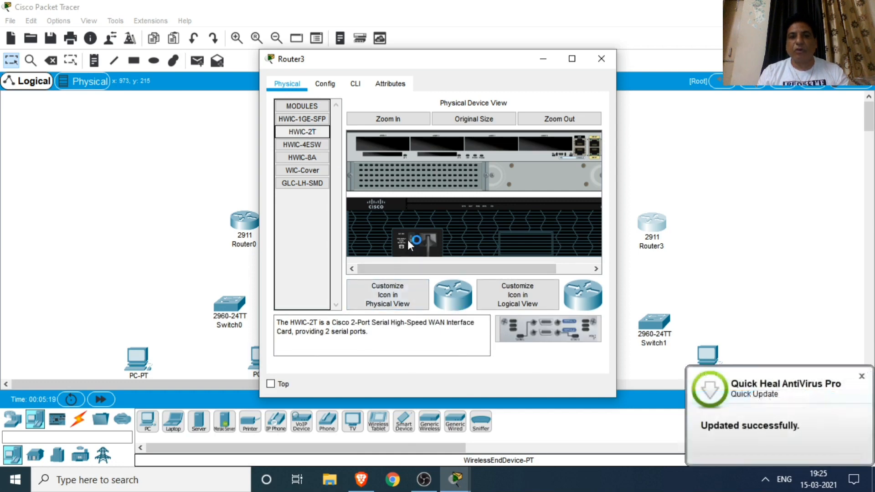
pyautogui.moveTo(547, 328); pyautogui.dragTo(379, 144)
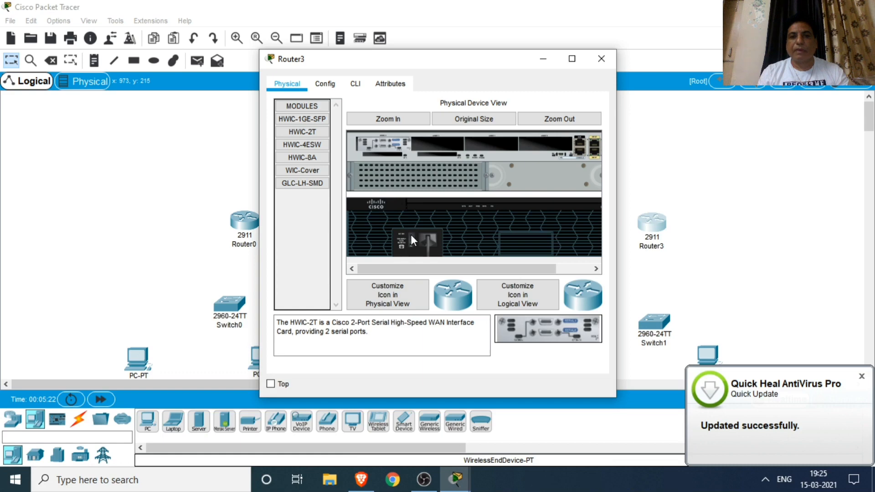
pyautogui.click(426, 238)
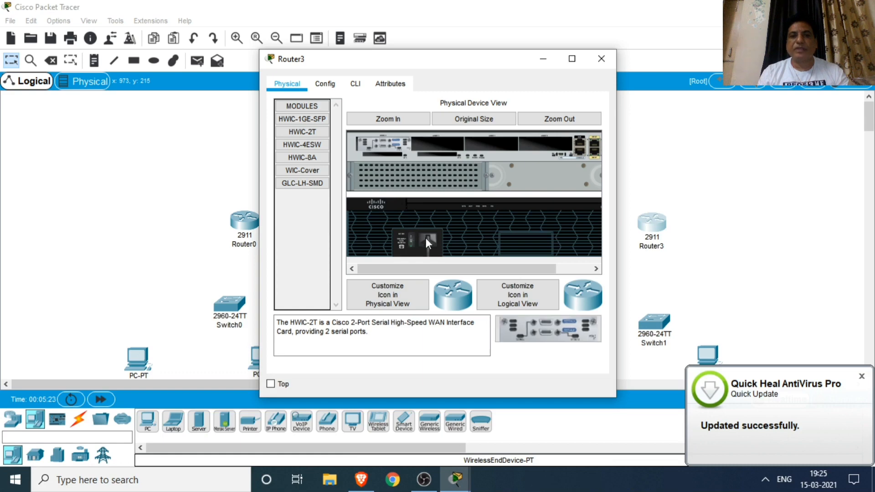
# Check Router3's interface list for the new serial ports, dismiss the booting notice and close its window
pyautogui.click(332, 87)
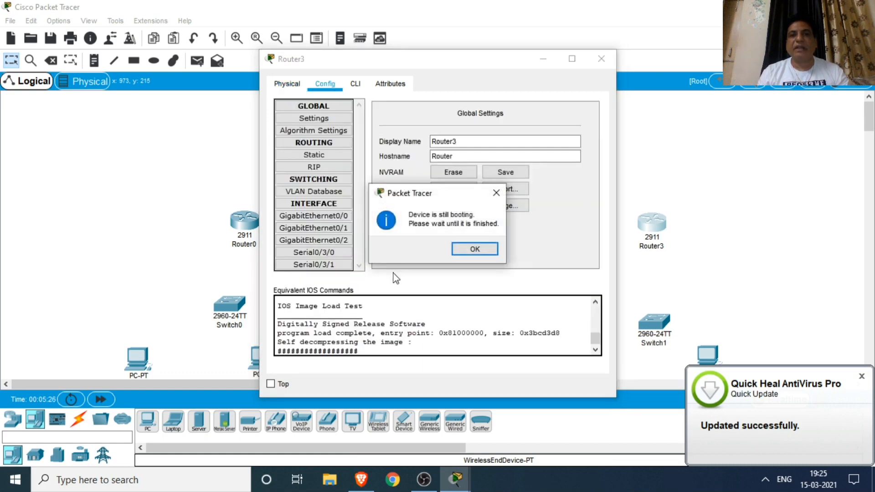
pyautogui.click(476, 251)
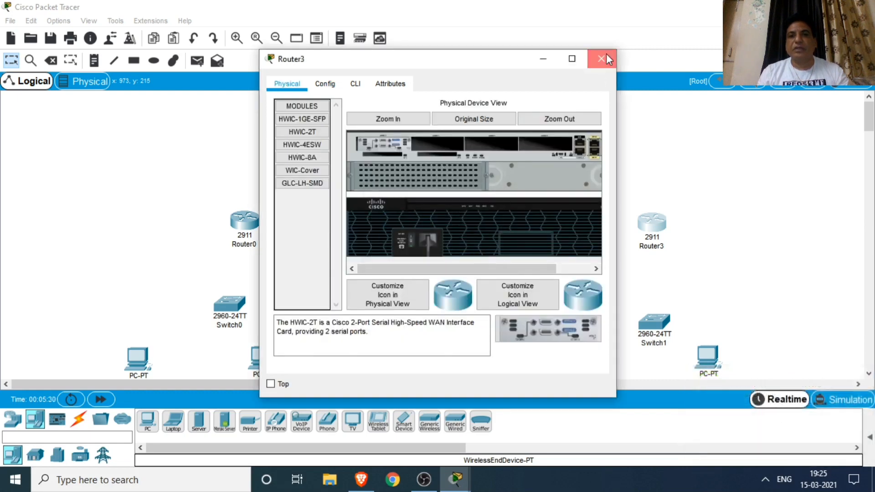
pyautogui.click(602, 59)
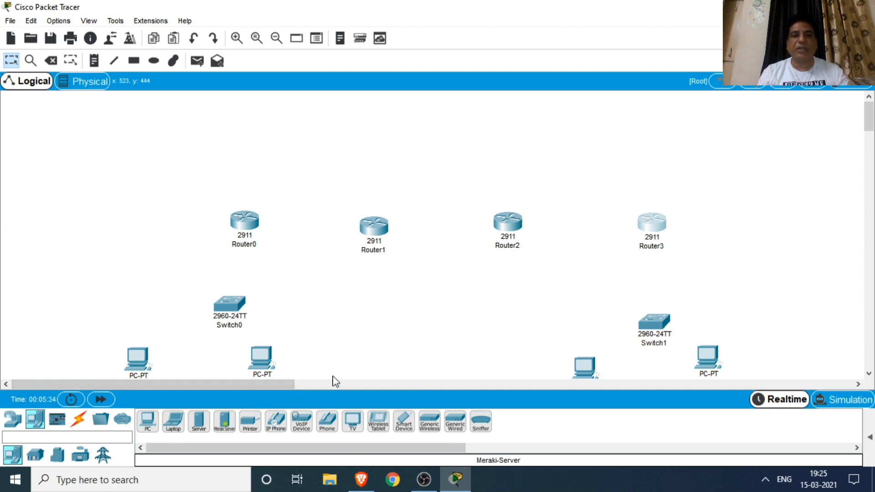
# Connect Router0's Serial0/3/0 to Router1's Serial0/3/0 with a Serial DCE cable
pyautogui.click(80, 422)
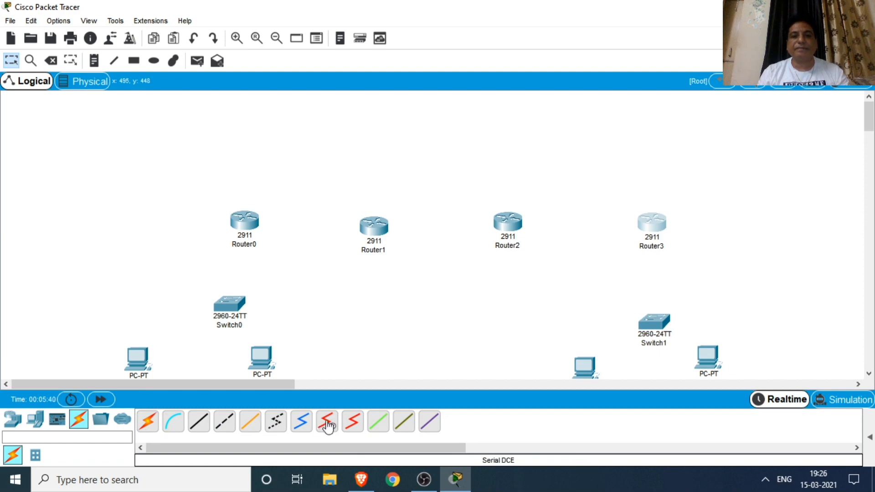
pyautogui.click(327, 423)
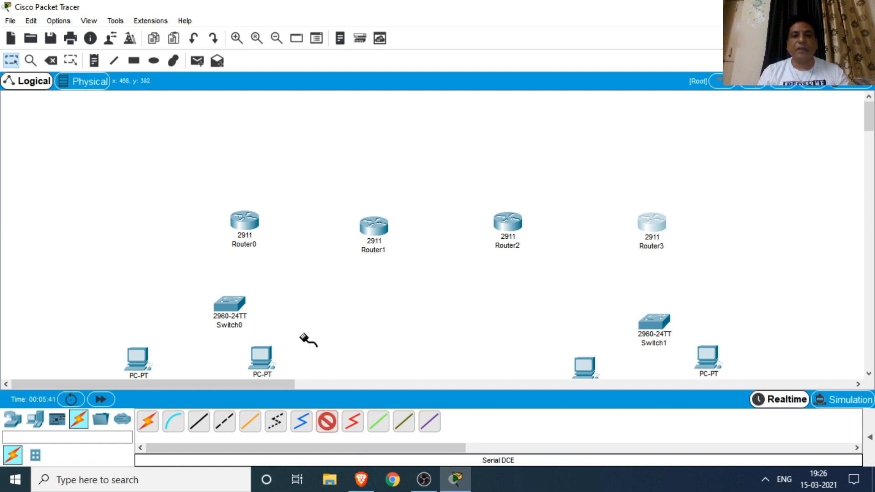
pyautogui.click(254, 224)
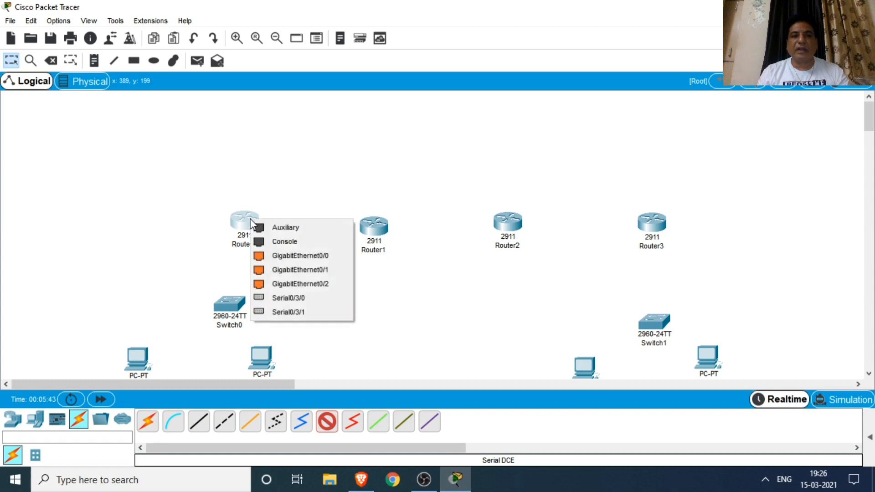
pyautogui.click(287, 298)
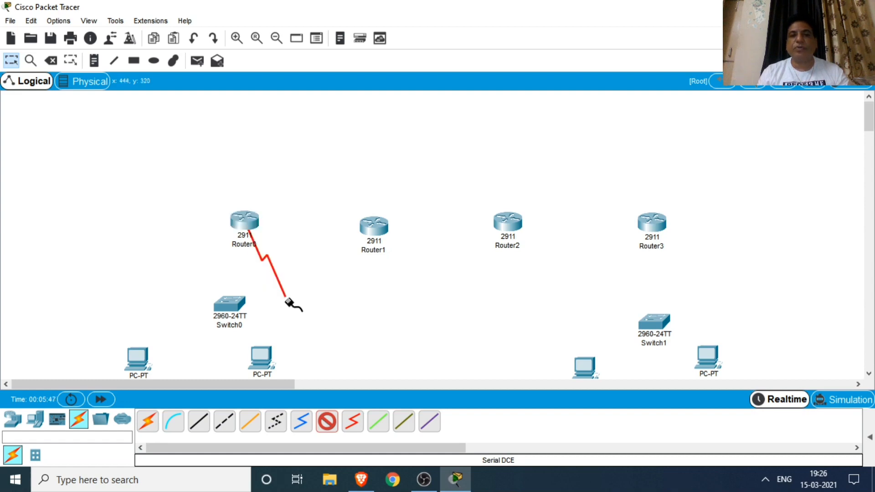
pyautogui.click(367, 229)
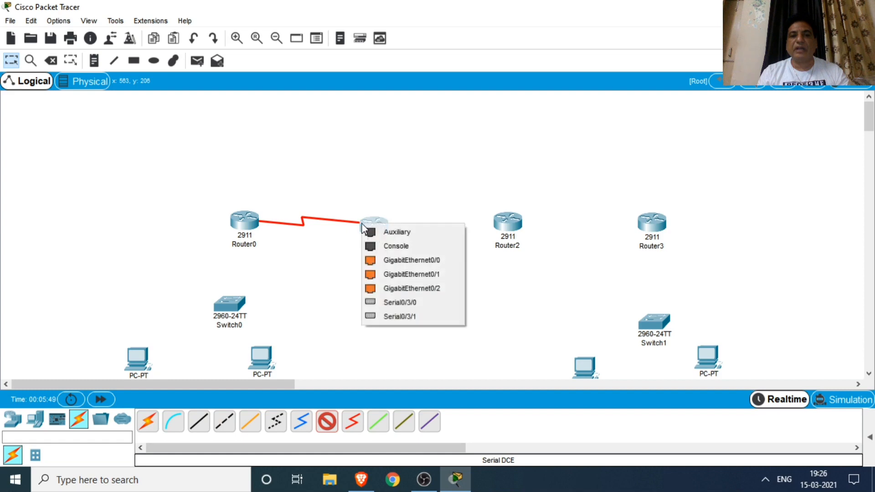
pyautogui.click(393, 304)
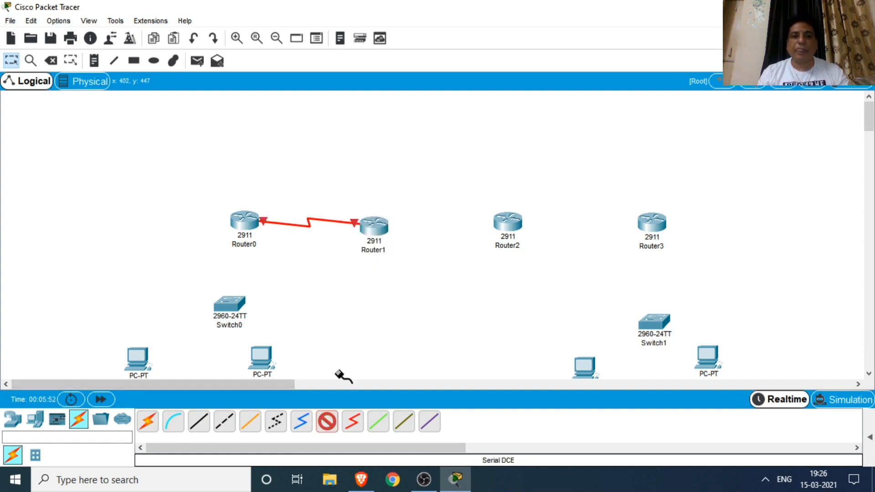
# Run a Serial DCE cable from Router1's Serial0/3/1 to Router2's Serial0/3/1
pyautogui.click(388, 224)
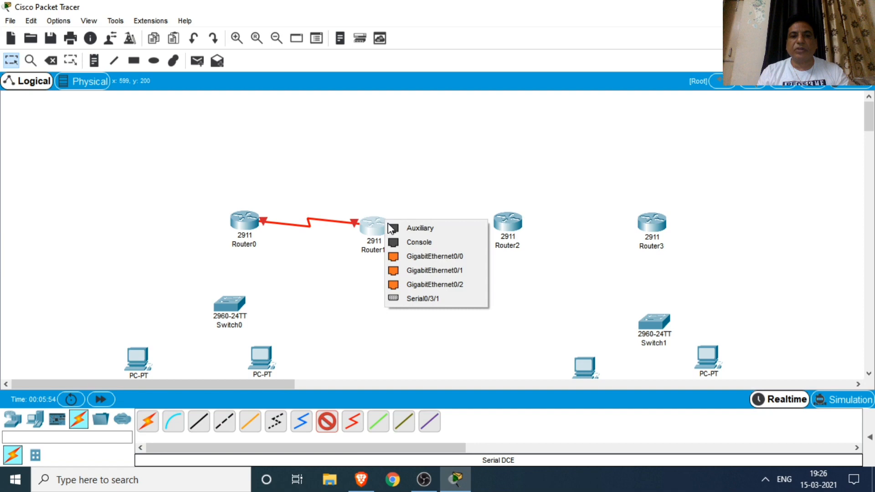
pyautogui.click(428, 299)
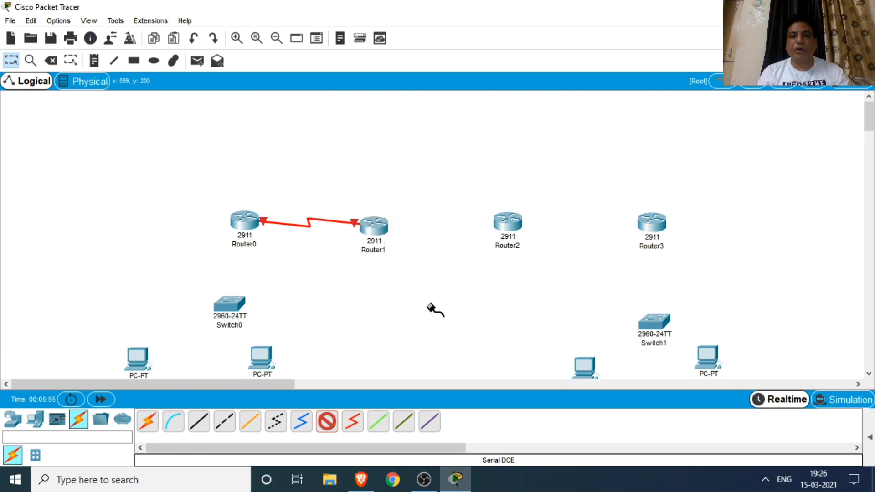
pyautogui.click(504, 224)
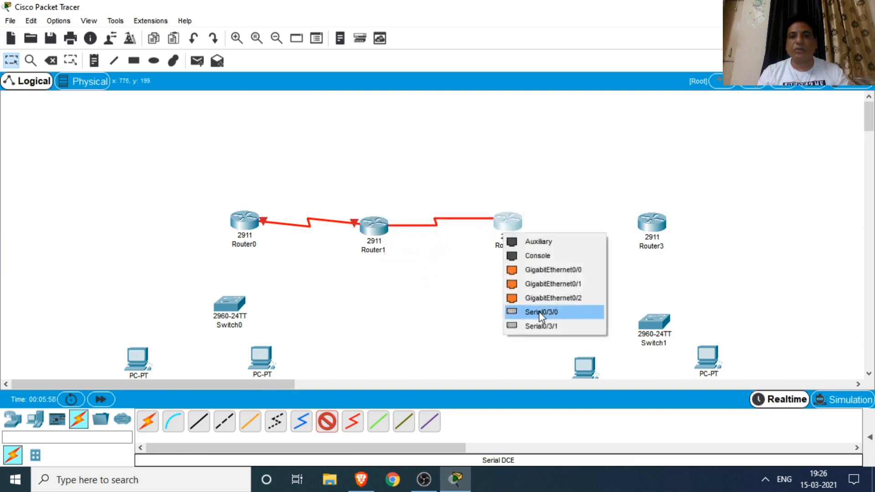
pyautogui.click(541, 325)
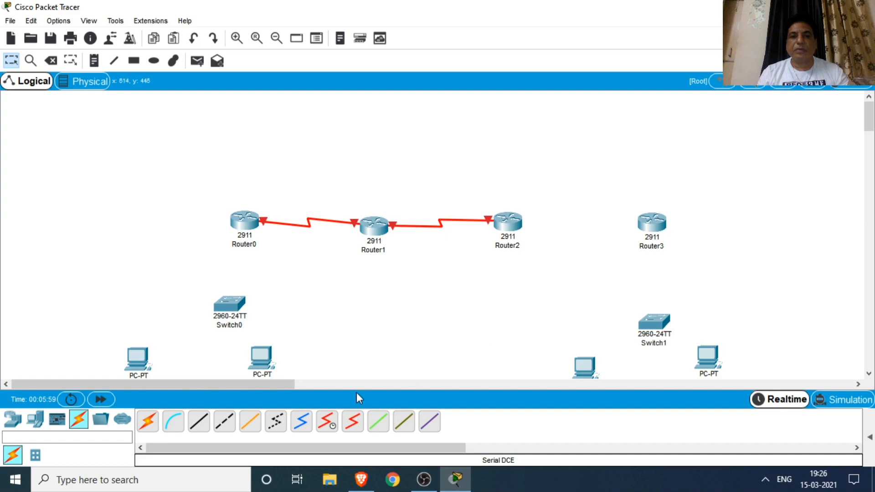
# Link Router2's Serial0/3/0 to Router3's Serial0/3/0 using a Serial DCE cable
pyautogui.click(331, 425)
pyautogui.click(519, 223)
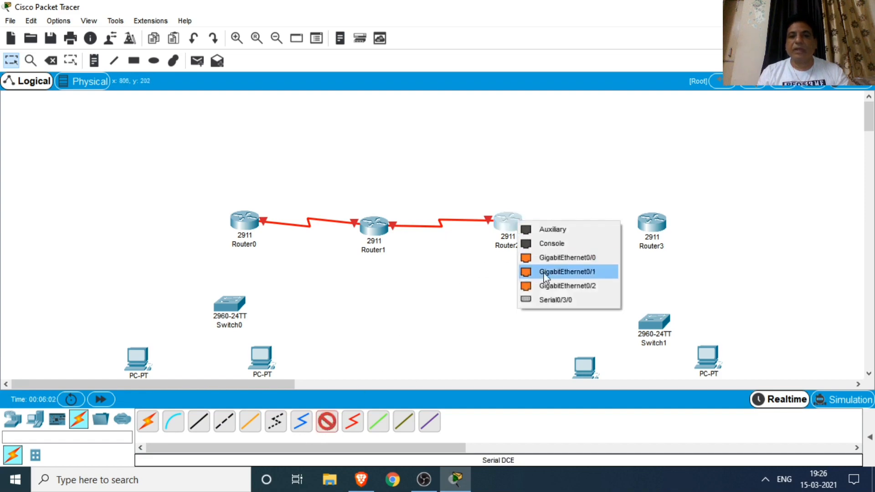
pyautogui.click(559, 300)
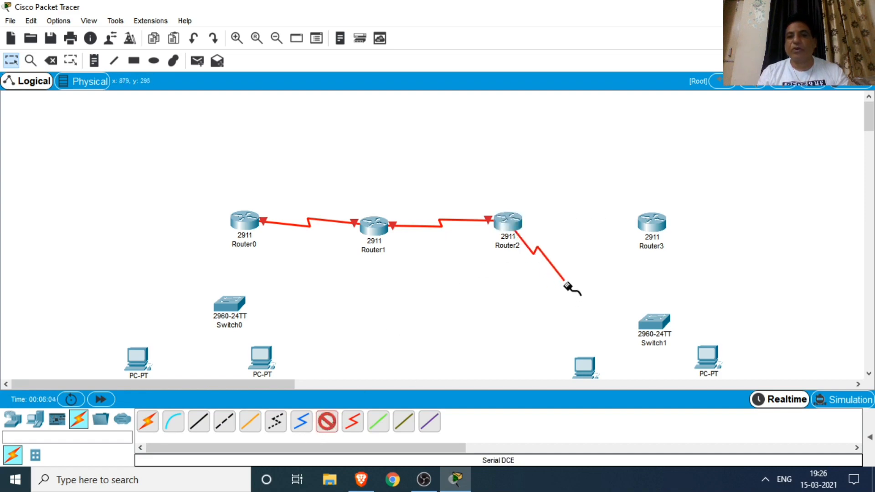
pyautogui.click(647, 226)
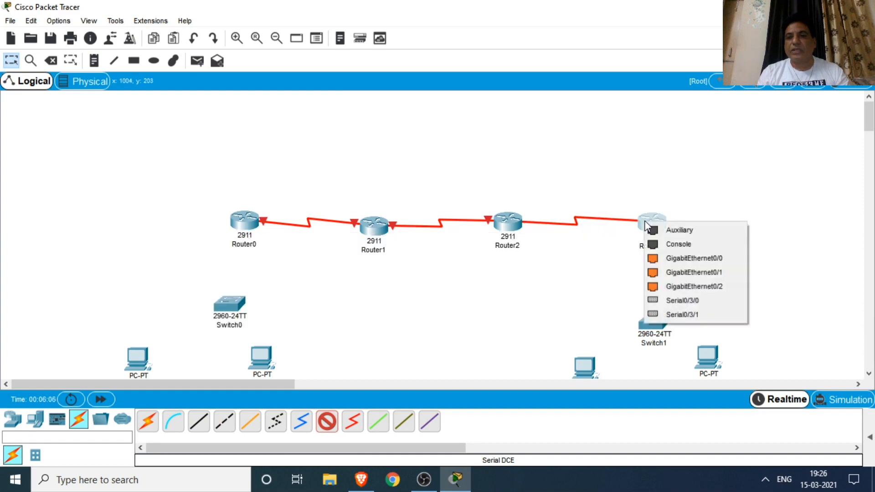
pyautogui.click(682, 300)
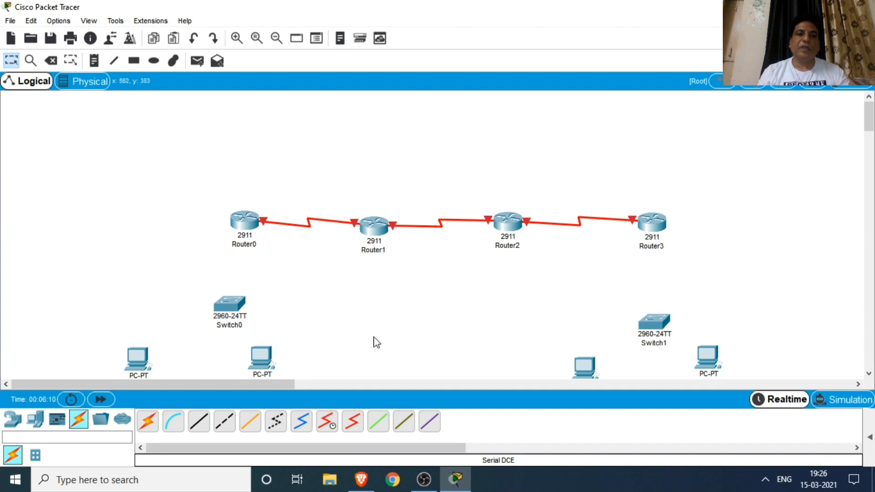
# Place a note reading 192.168.10.0 above the link between Router0 and Router1
pyautogui.click(95, 62)
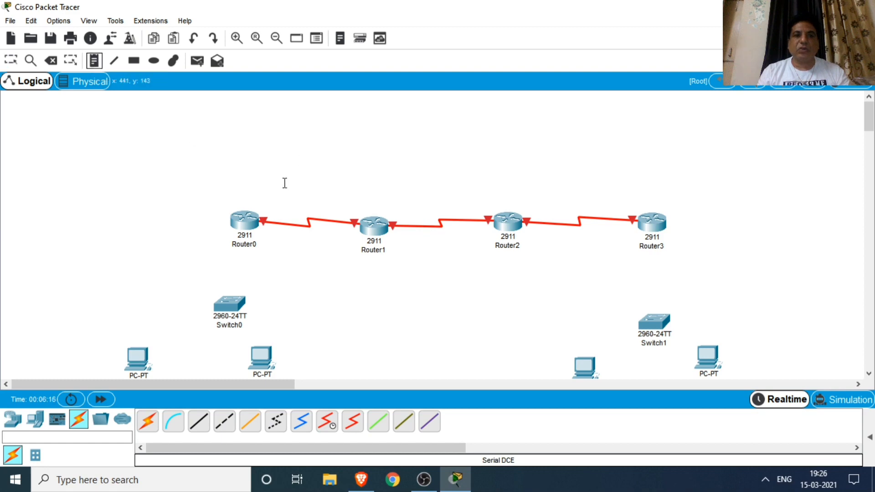
pyautogui.click(283, 201)
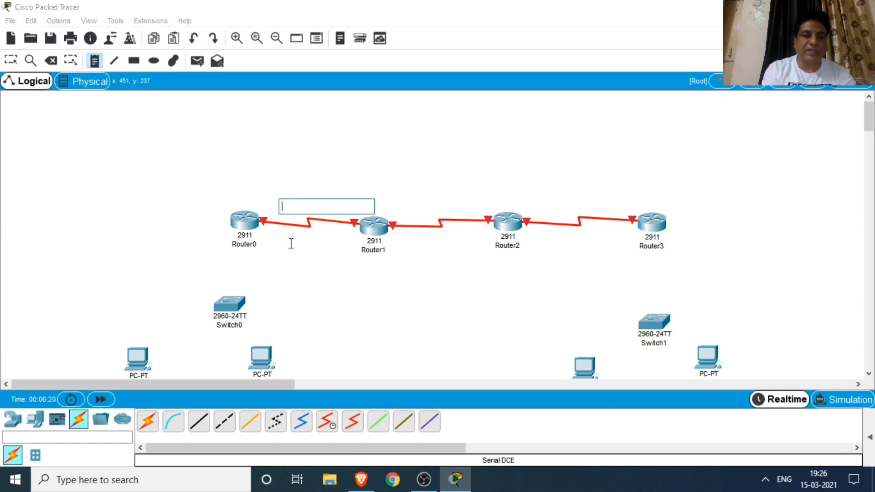
pyautogui.write('192.168.')
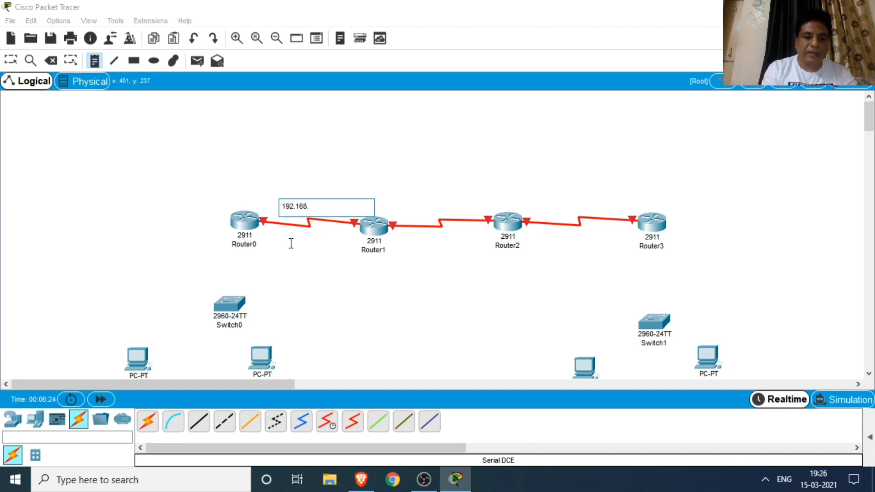
pyautogui.write('10.0')
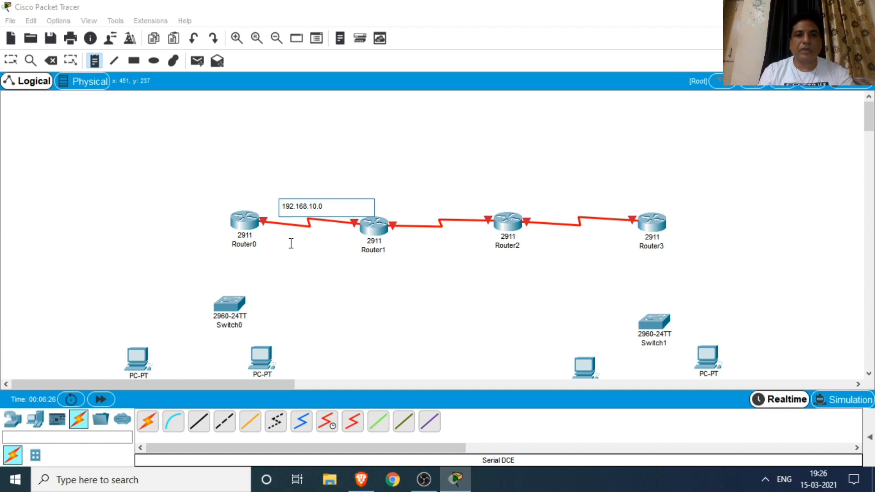
# Label the Router1–Router2 link 192.168.11.0 and the Router2–Router3 link 192.168.12.0 with notes above them, and leave note placement
pyautogui.click(424, 201)
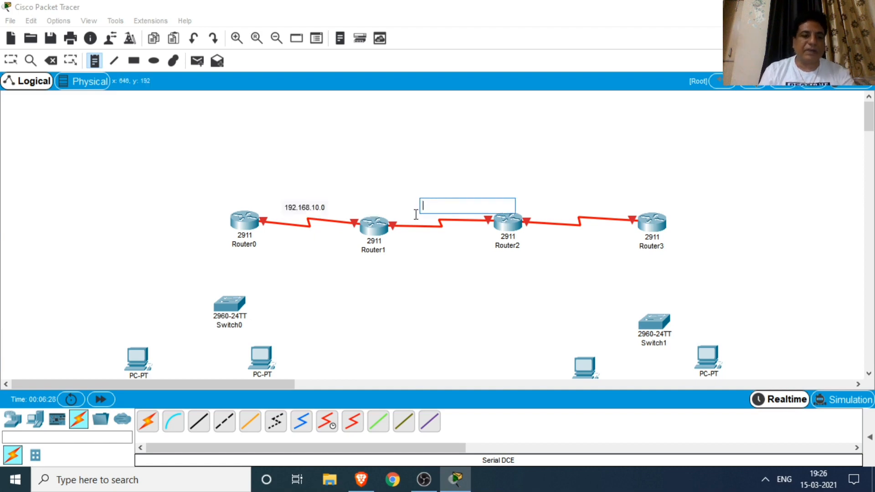
pyautogui.write('192.168.11.0')
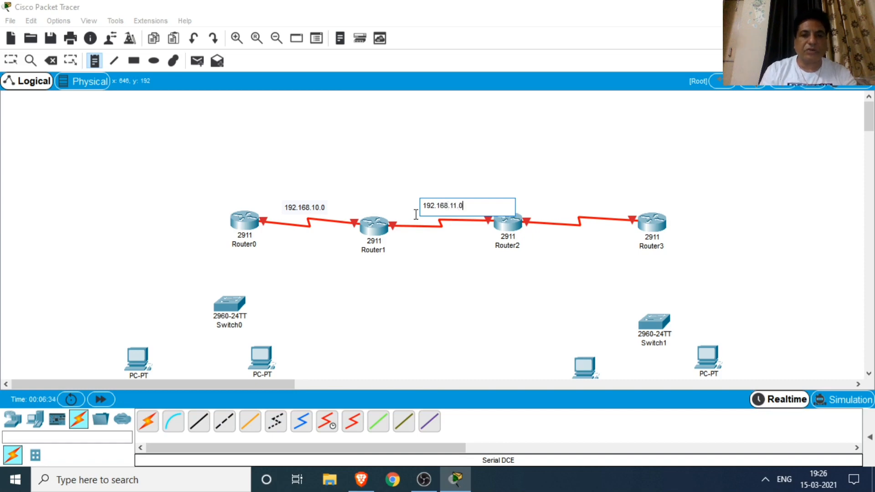
pyautogui.click(576, 202)
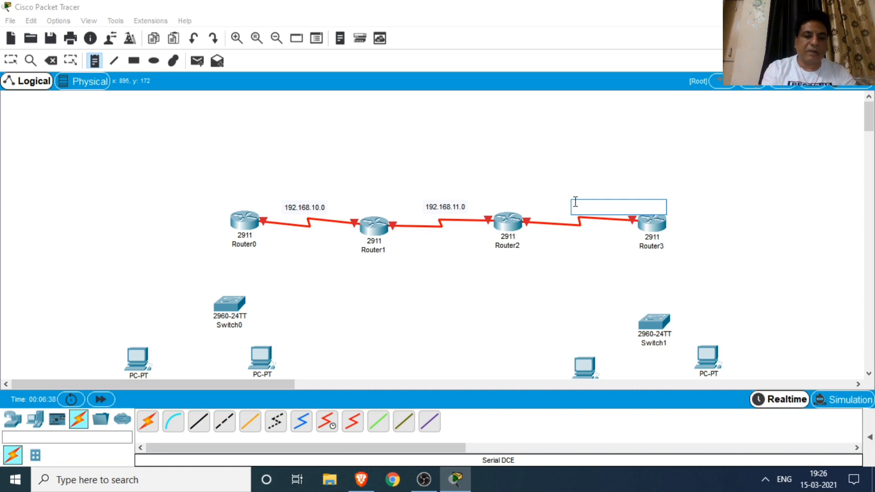
pyautogui.write('192.168.12.0')
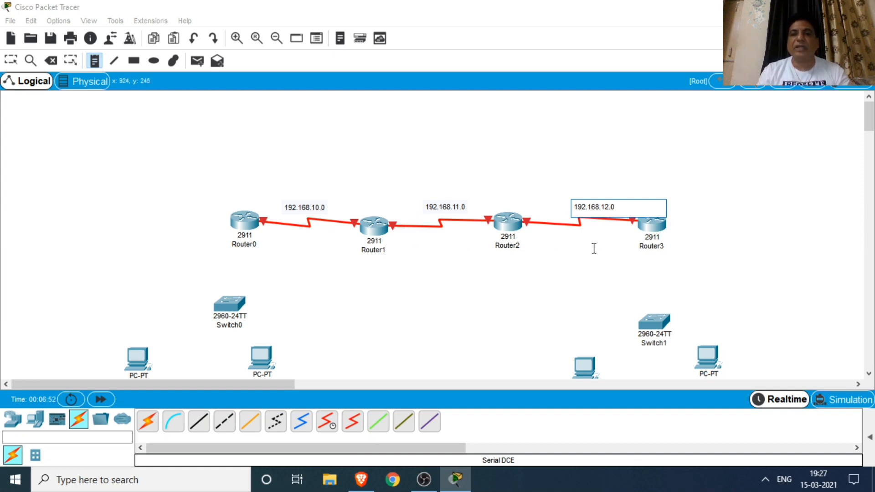
pyautogui.click(746, 234)
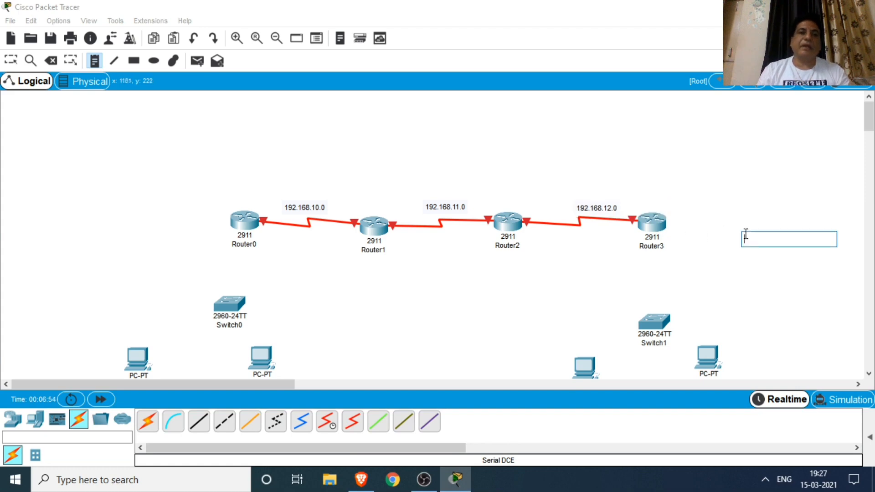
pyautogui.click(248, 221)
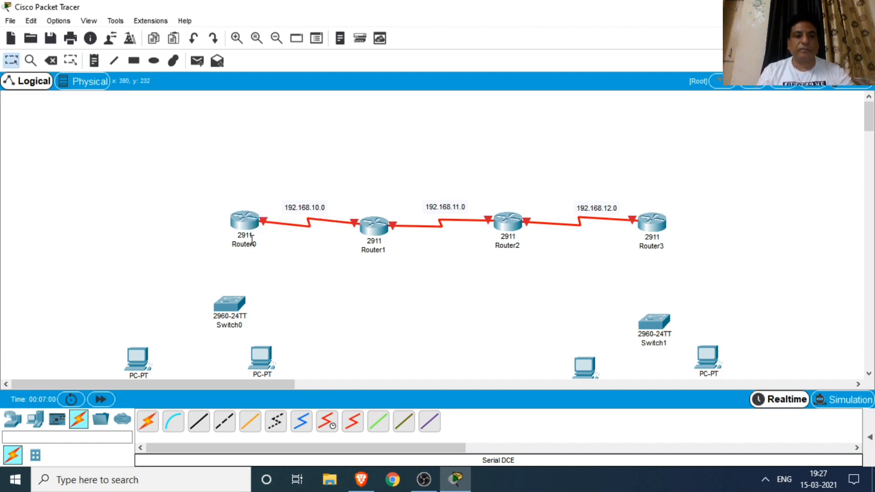
pyautogui.press('Escape')
# Configure Router0's Serial0/3/0 with IP address 192.168.10.1 and subnet mask 255.255.255.0, and turn the port on
pyautogui.click(244, 222)
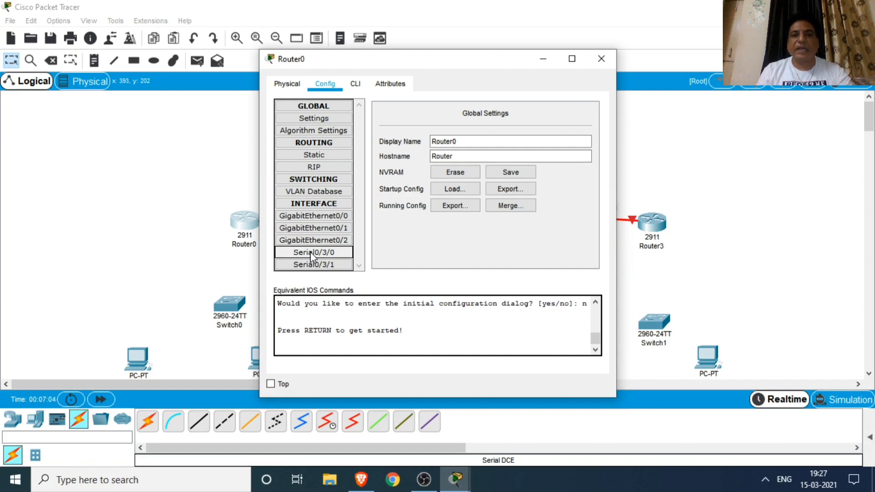
pyautogui.moveTo(462, 59); pyautogui.dragTo(672, 88)
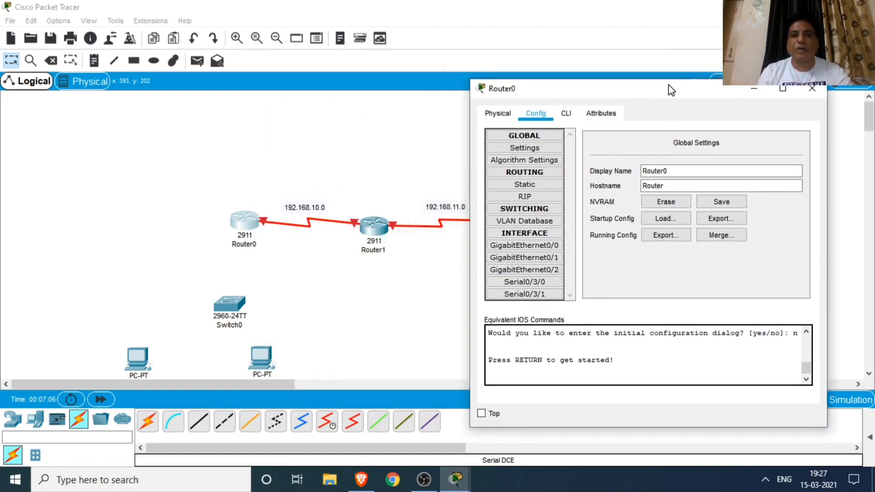
pyautogui.click(548, 282)
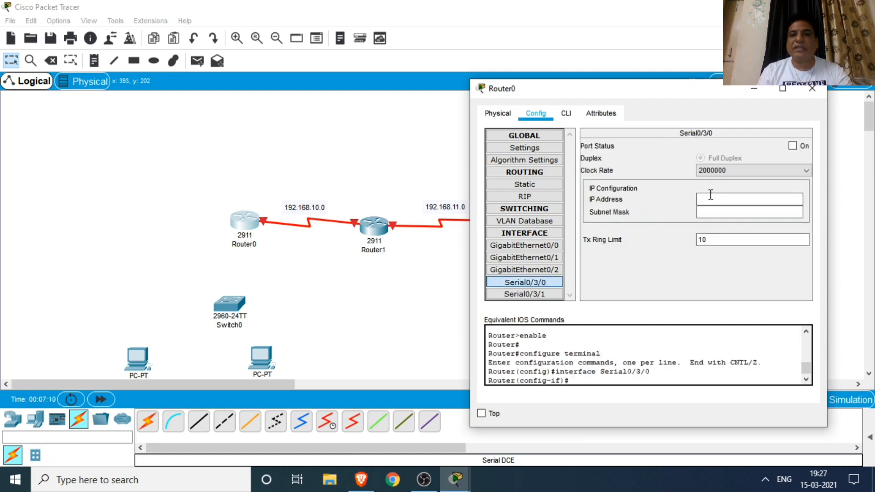
pyautogui.click(711, 201)
pyautogui.write('1')
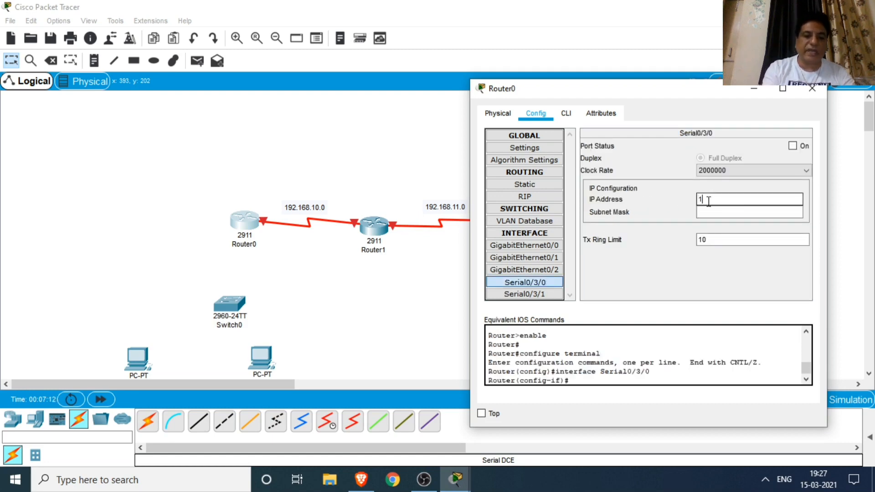
pyautogui.write('92.168.10.1')
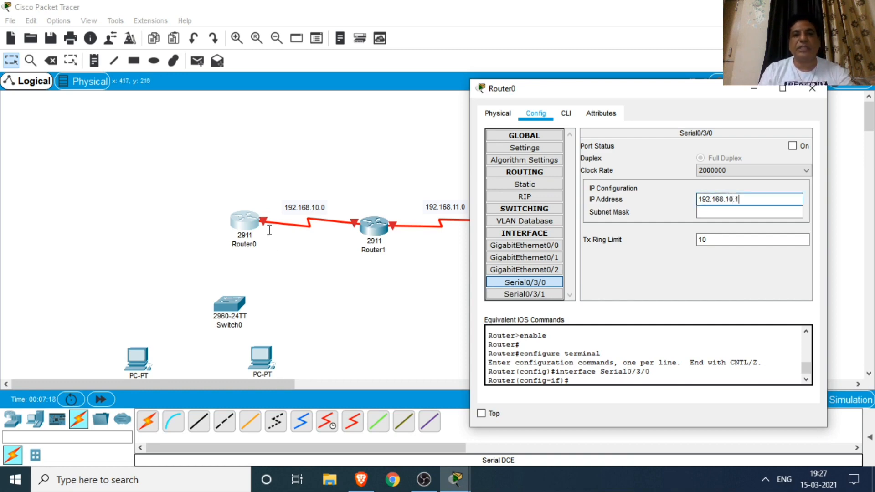
pyautogui.click(722, 215)
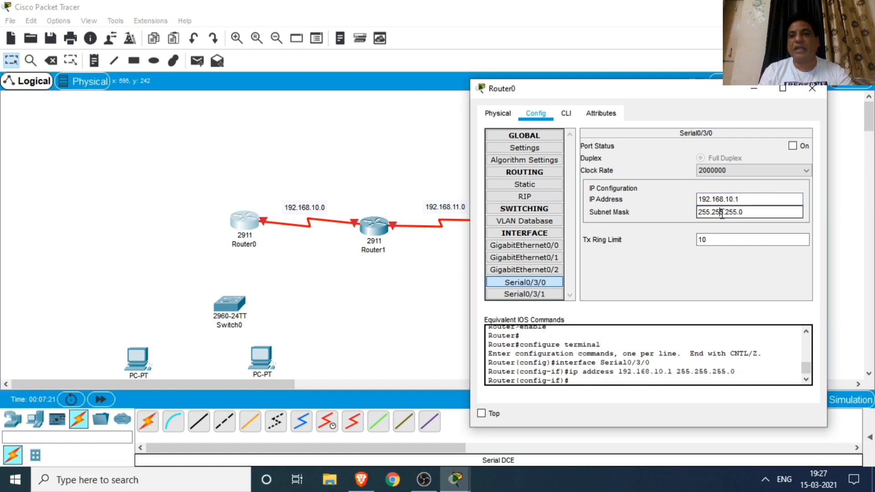
pyautogui.click(793, 145)
pyautogui.click(814, 92)
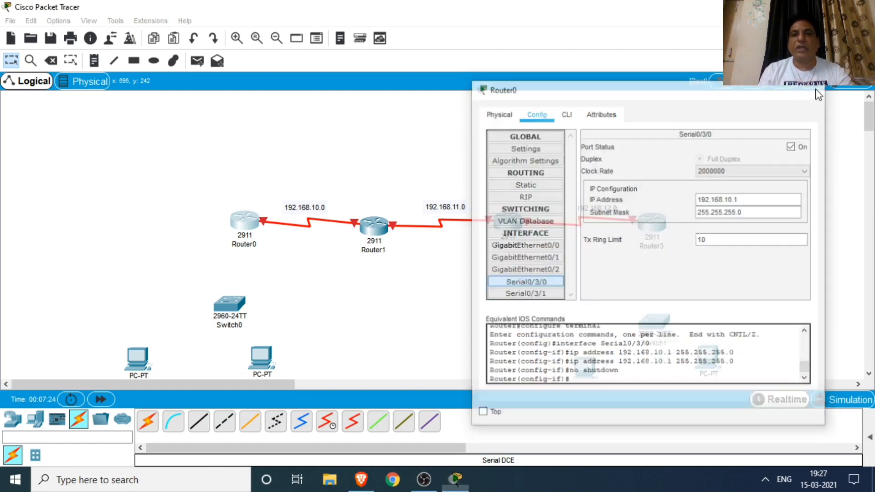
# Configure Router1's Serial0/3/0 with IP address 192.168.10.2 and subnet mask 255.255.255.0, and turn the port on
pyautogui.click(373, 228)
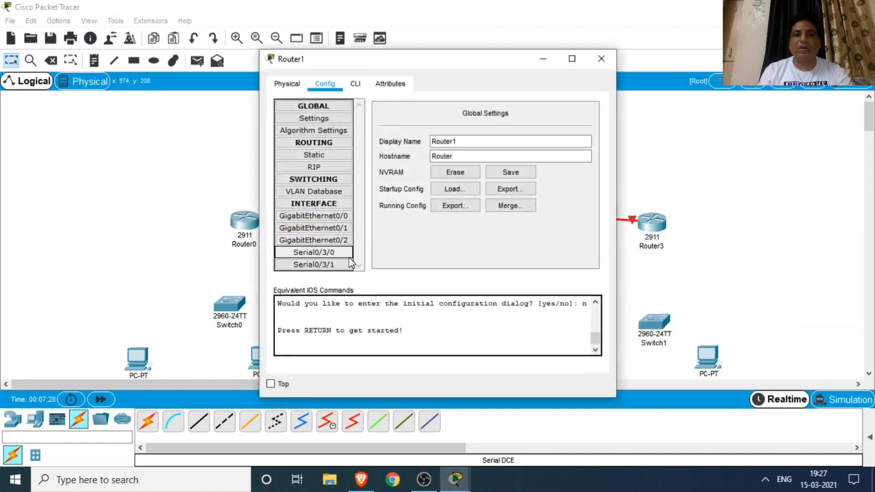
pyautogui.click(319, 253)
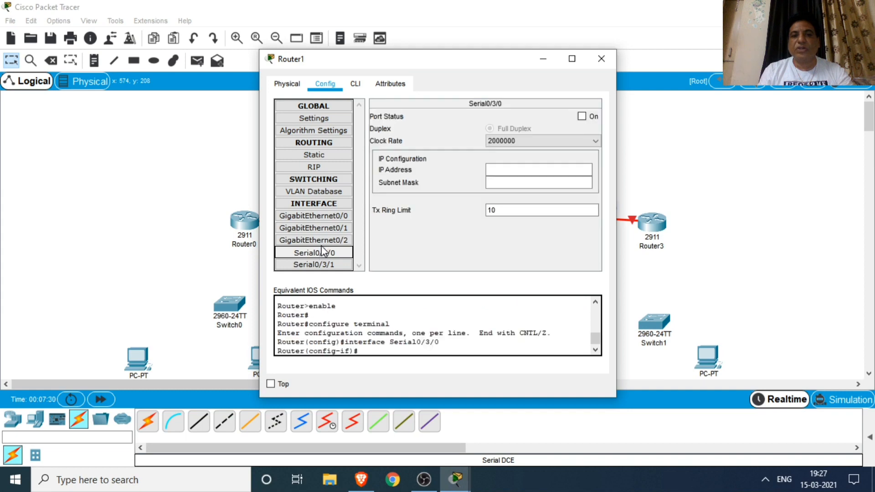
pyautogui.moveTo(455, 64); pyautogui.dragTo(611, 90)
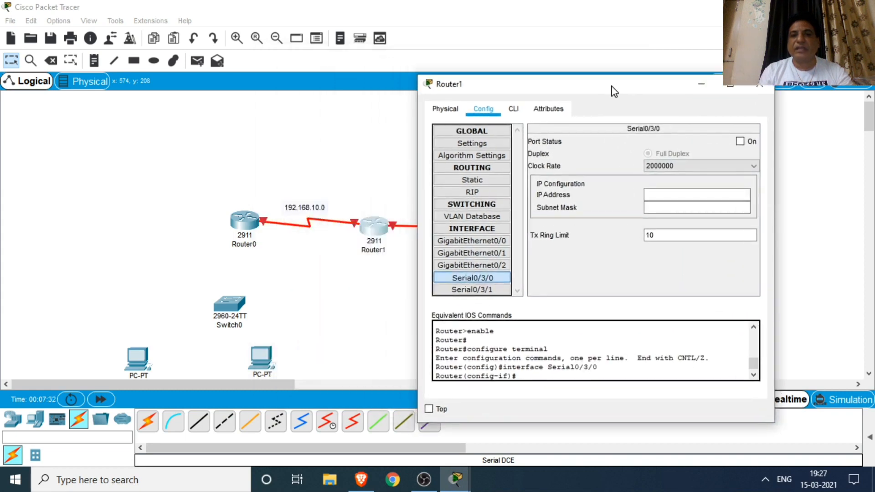
pyautogui.click(657, 194)
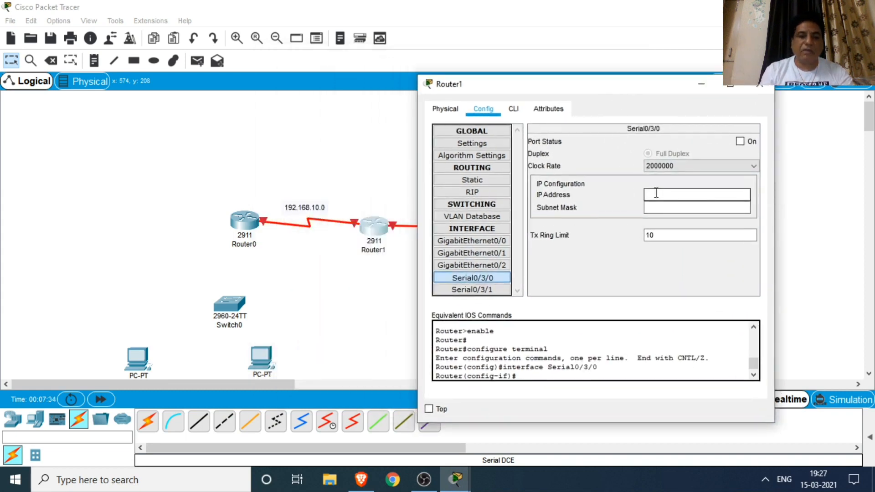
pyautogui.write('192.16')
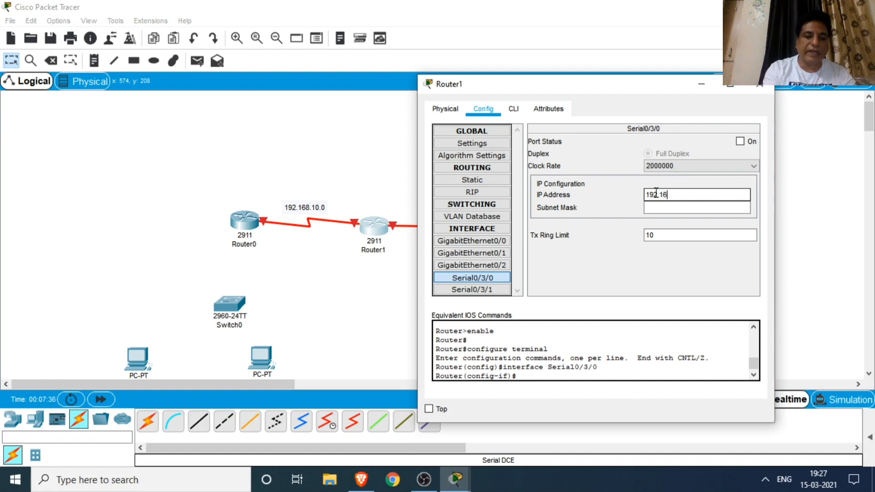
pyautogui.write('8.10.')
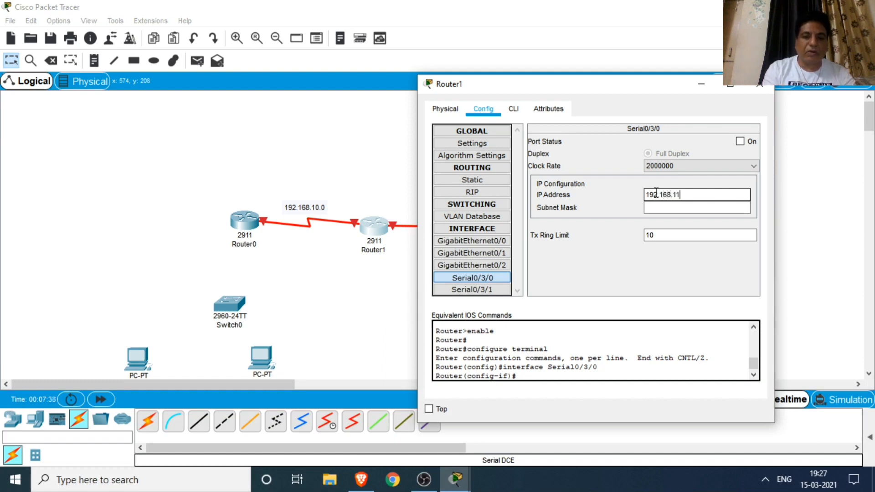
pyautogui.write('2')
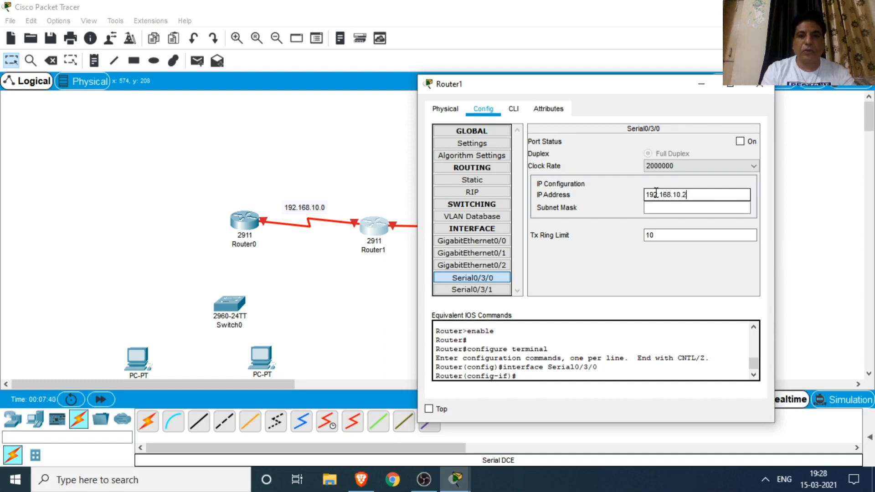
pyautogui.click(676, 210)
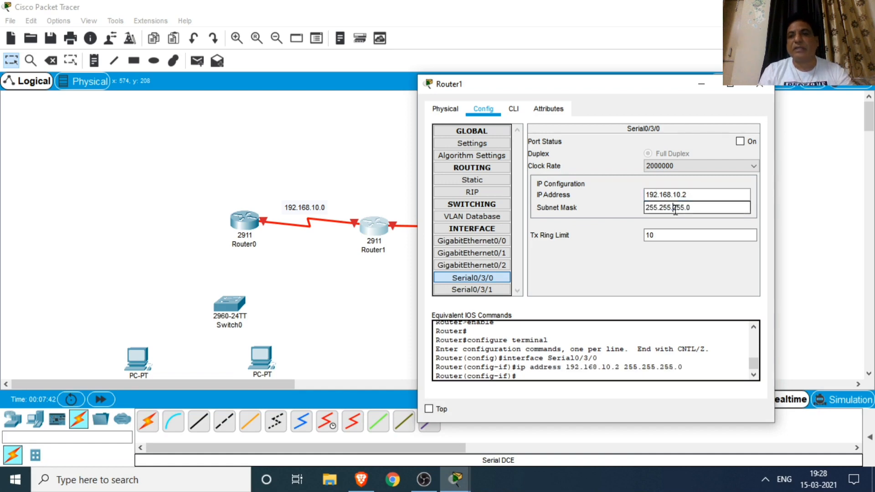
pyautogui.click(741, 141)
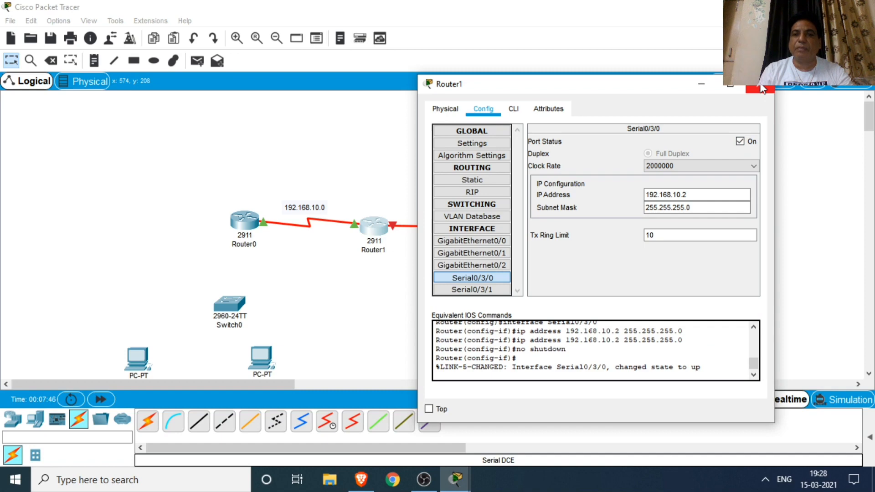
pyautogui.click(760, 89)
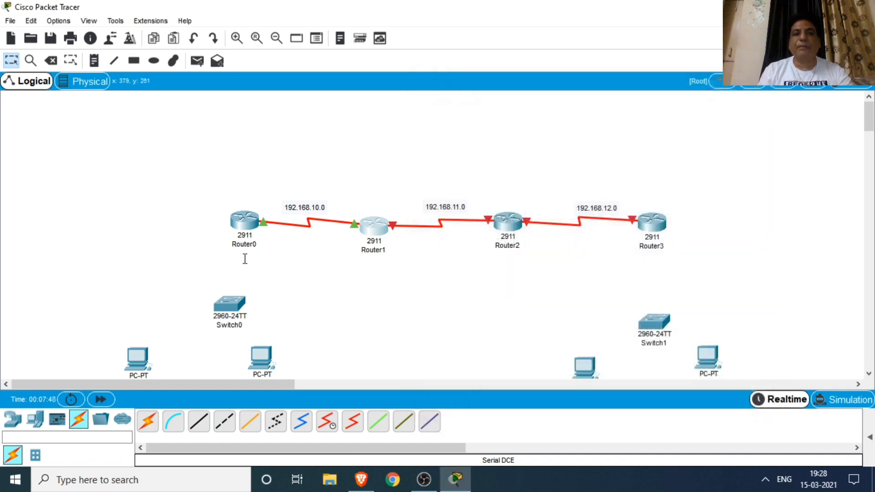
# Configure Router1's Serial0/3/1 with IP address 192.168.11.1 and subnet mask 255.255.255.0, and turn the port on
pyautogui.click(382, 233)
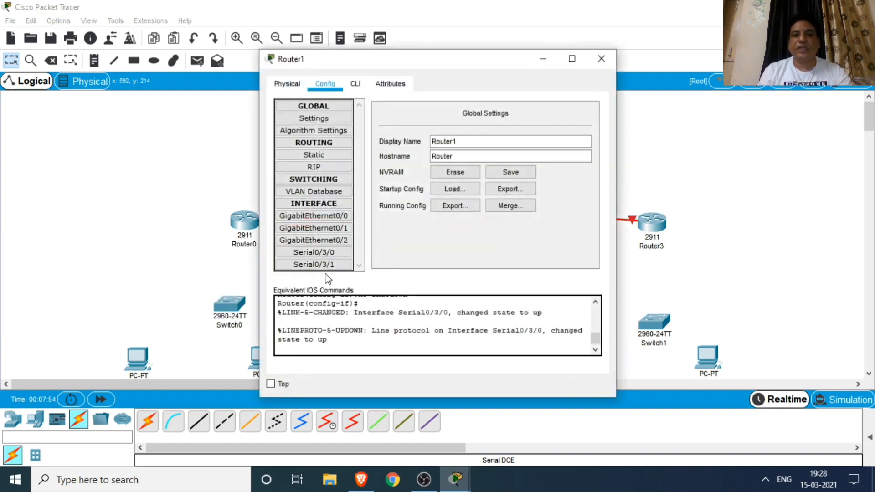
pyautogui.click(326, 264)
pyautogui.click(506, 169)
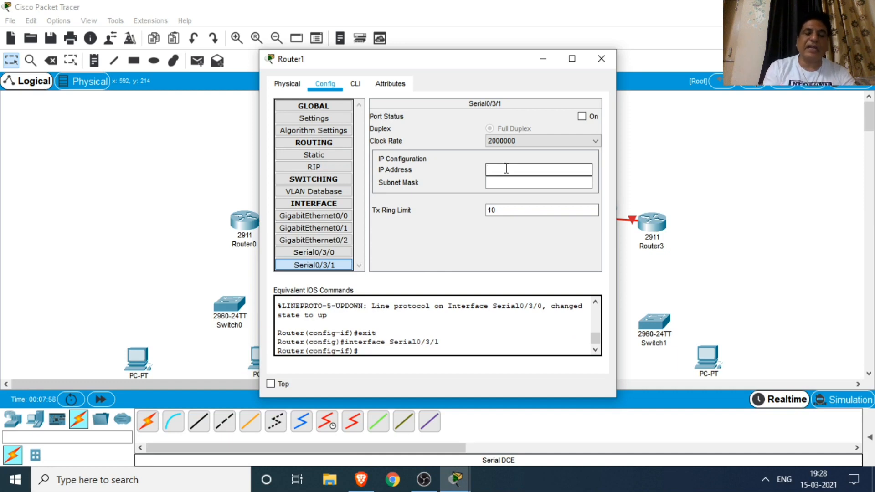
pyautogui.write('19')
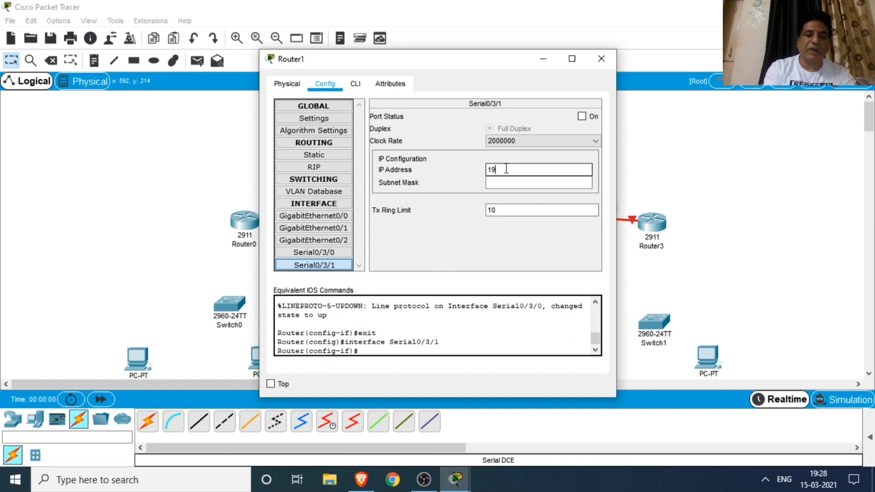
pyautogui.write('2.168.11.1')
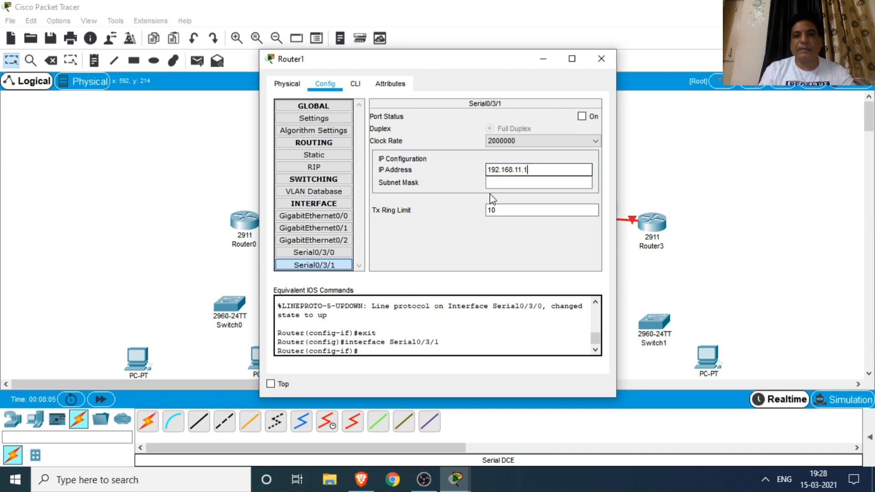
pyautogui.click(513, 182)
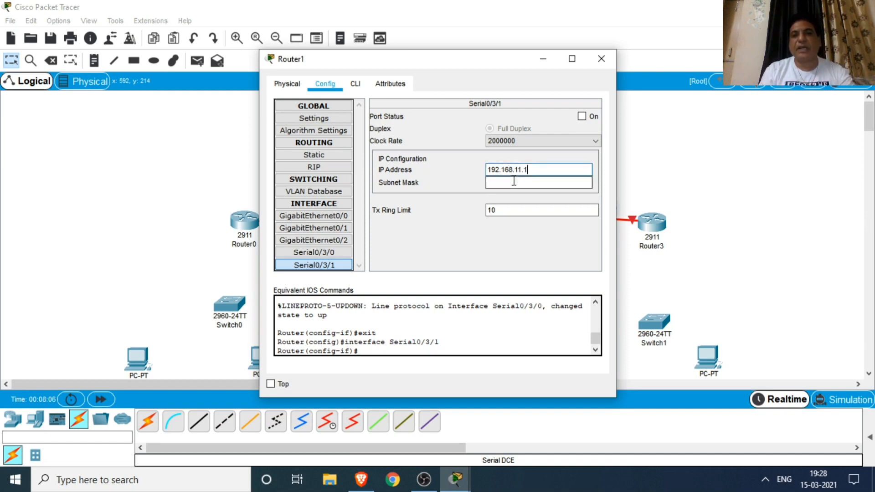
pyautogui.click(582, 117)
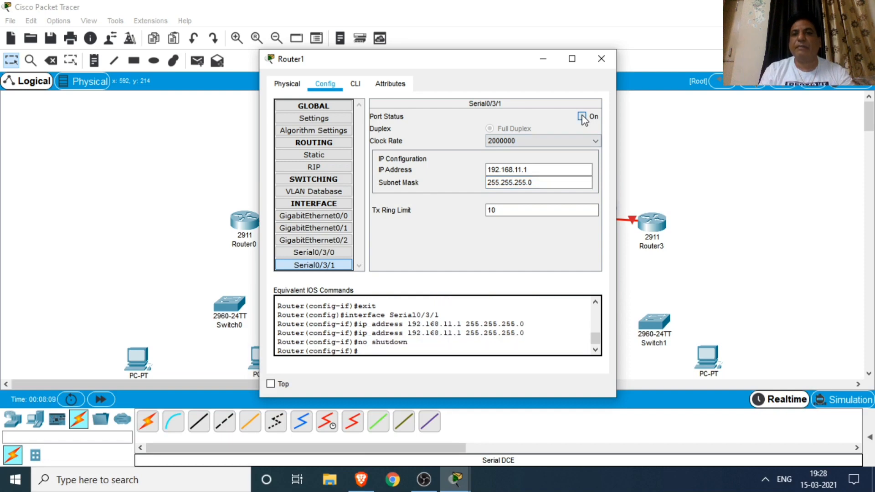
pyautogui.click(601, 59)
# Configure Router2's Serial0/3/1 with IP address 192.168.11.2 and subnet mask 255.255.255.0, and turn the port on
pyautogui.click(503, 222)
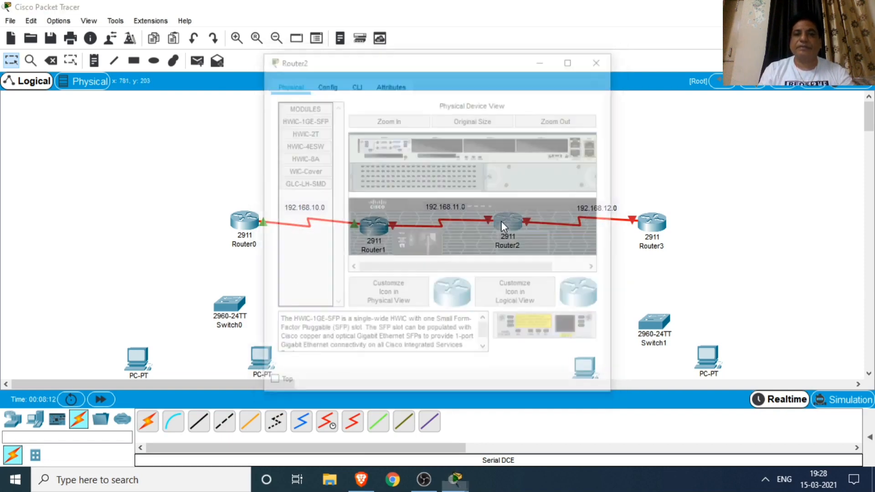
pyautogui.click(333, 86)
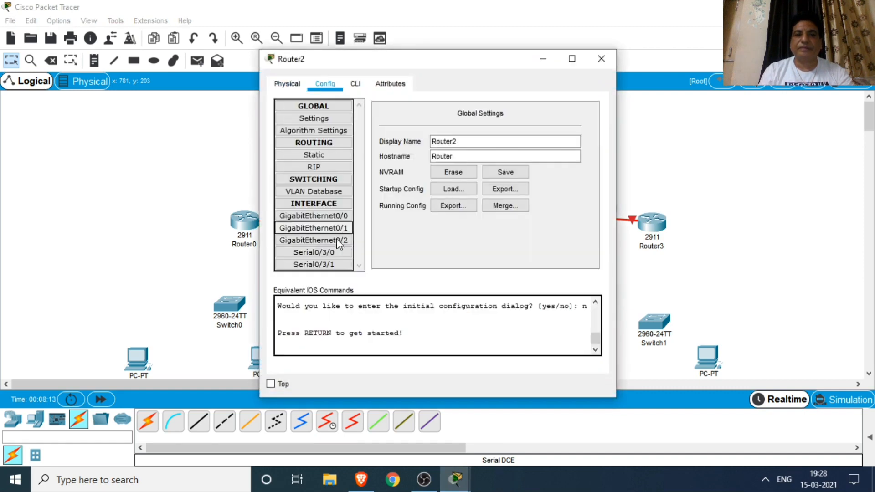
pyautogui.click(314, 265)
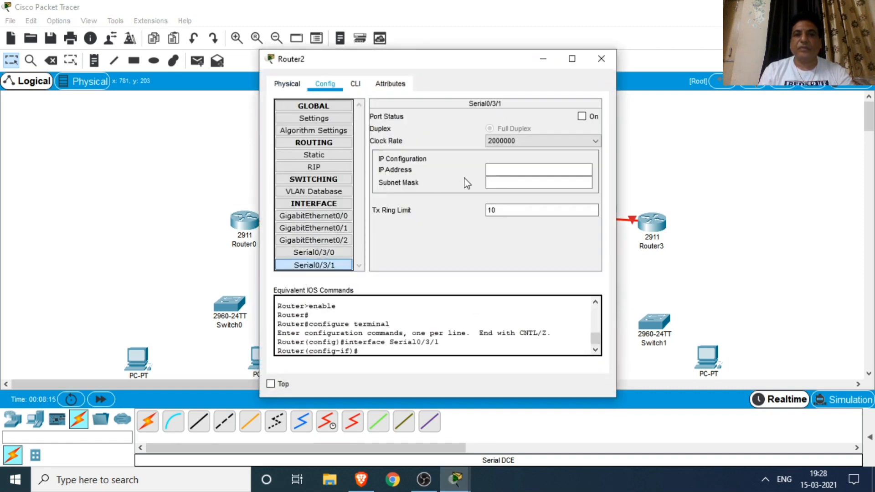
pyautogui.click(506, 172)
pyautogui.write('192.168')
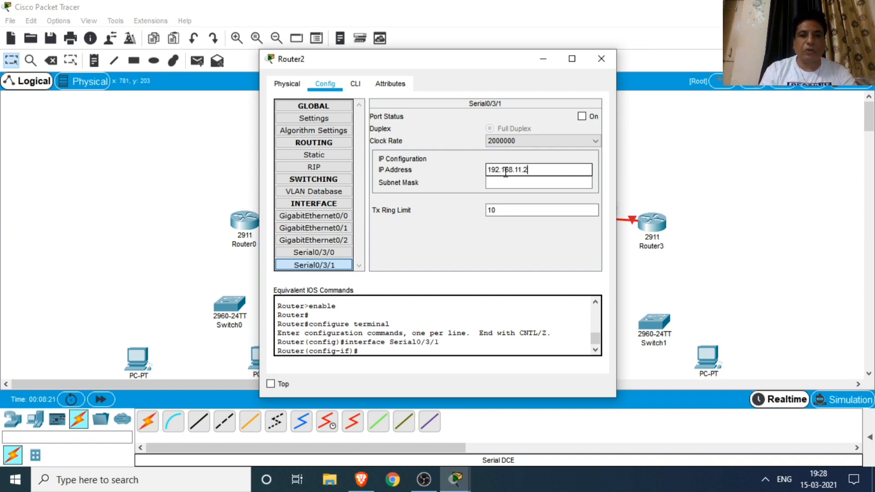
pyautogui.write('.11.2')
pyautogui.click(504, 182)
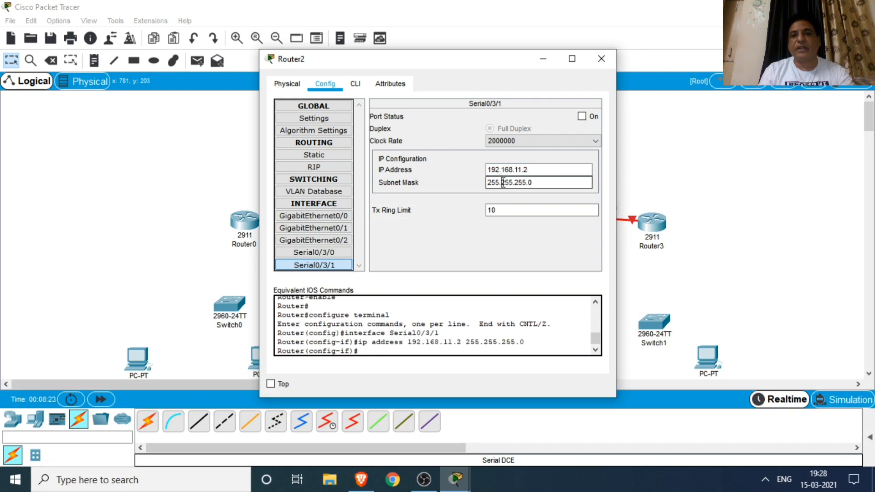
pyautogui.click(582, 116)
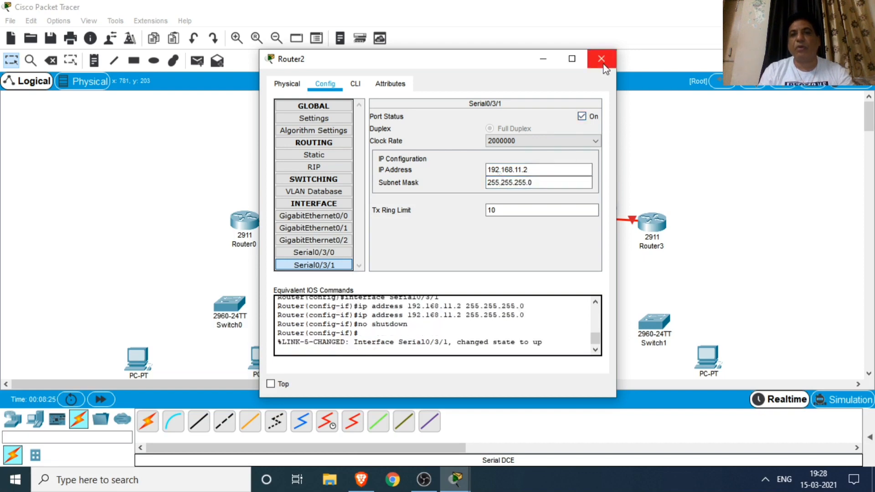
pyautogui.click(602, 59)
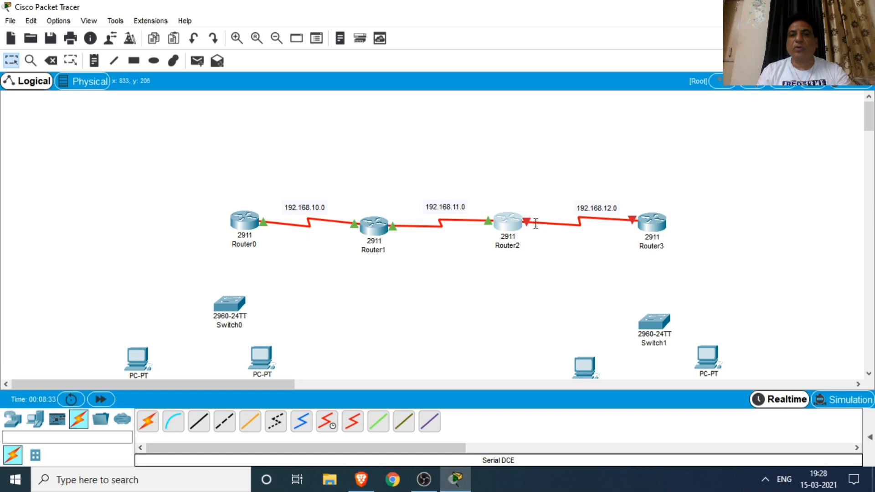
# Configure Router2's Serial0/3/0 with IP address 192.168.12.1 and subnet mask 255.255.255.0, and turn the port on
pyautogui.moveTo(535, 220)
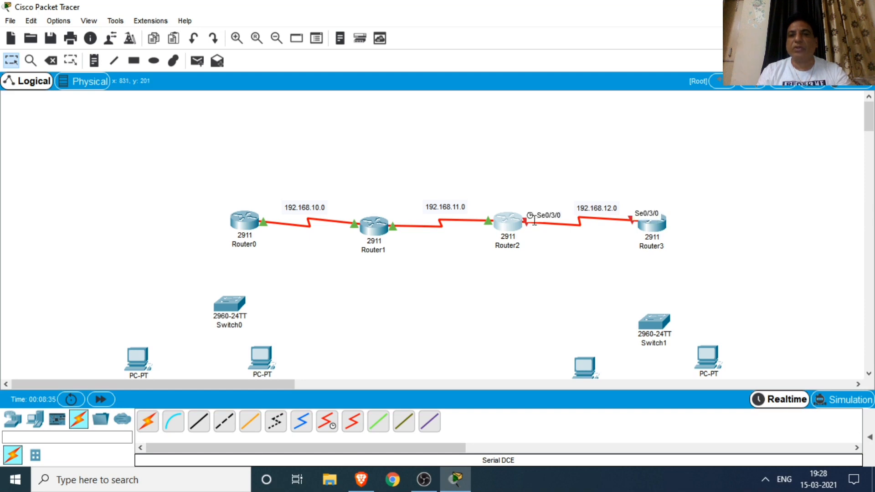
pyautogui.click(509, 224)
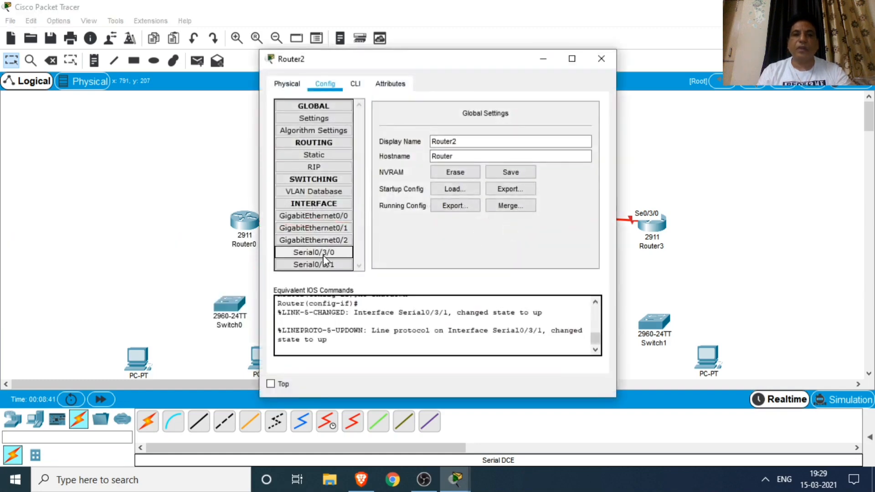
pyautogui.click(323, 254)
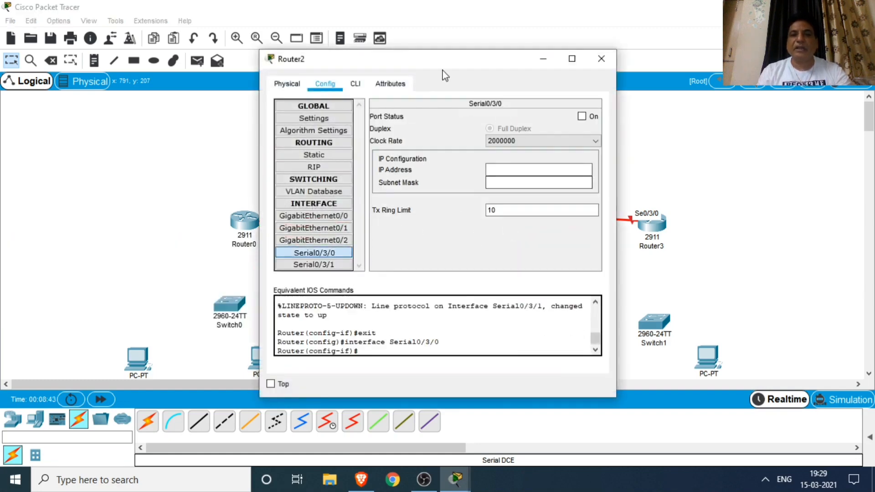
pyautogui.moveTo(442, 59); pyautogui.dragTo(317, 62)
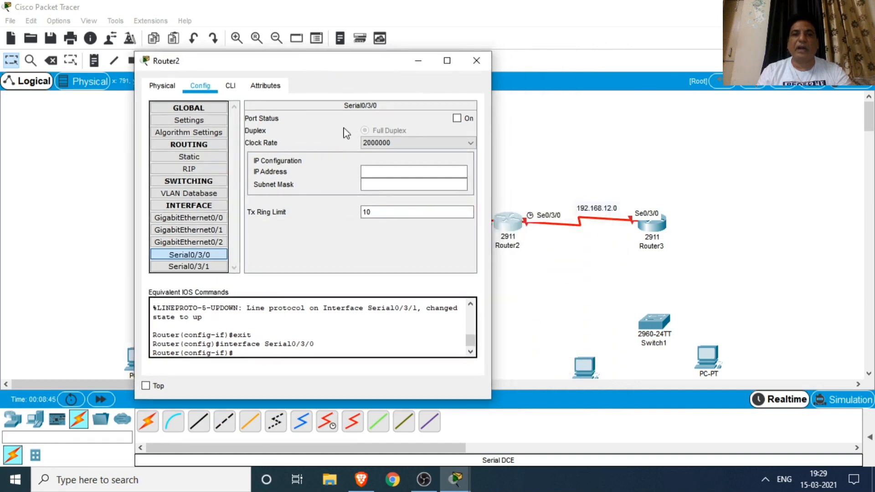
pyautogui.click(381, 171)
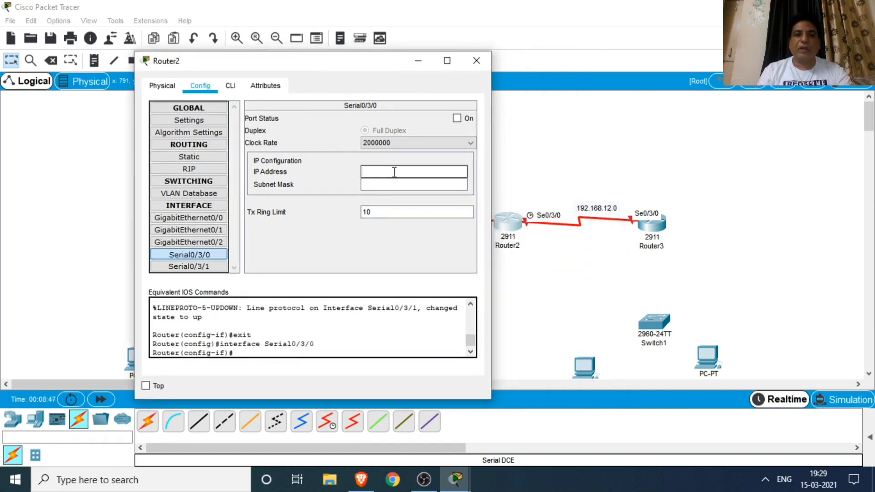
pyautogui.write('192')
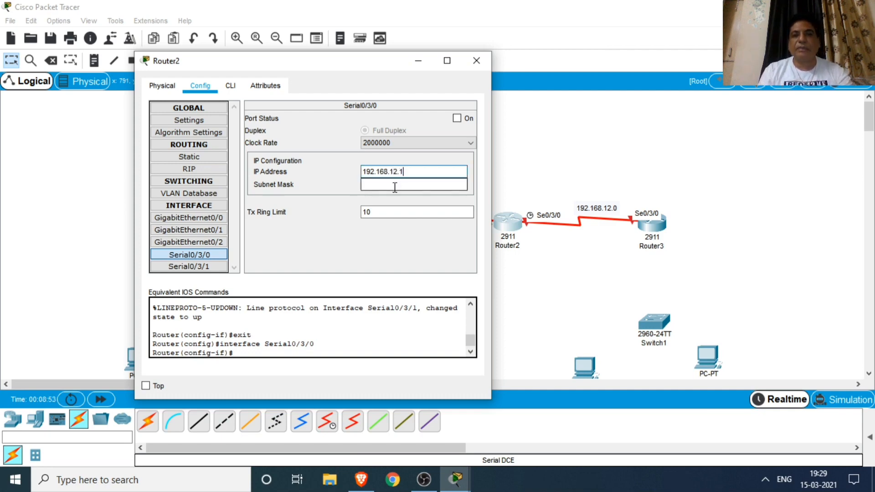
pyautogui.write('.168.12.1')
pyautogui.click(395, 188)
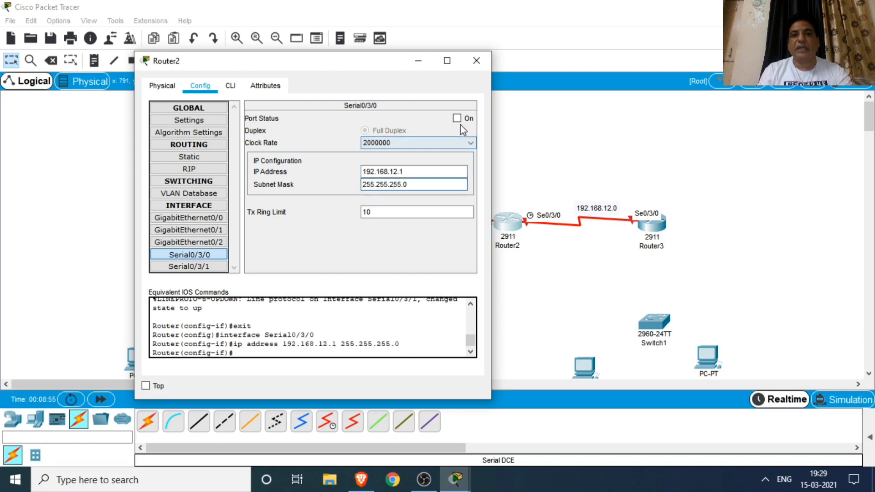
pyautogui.click(457, 119)
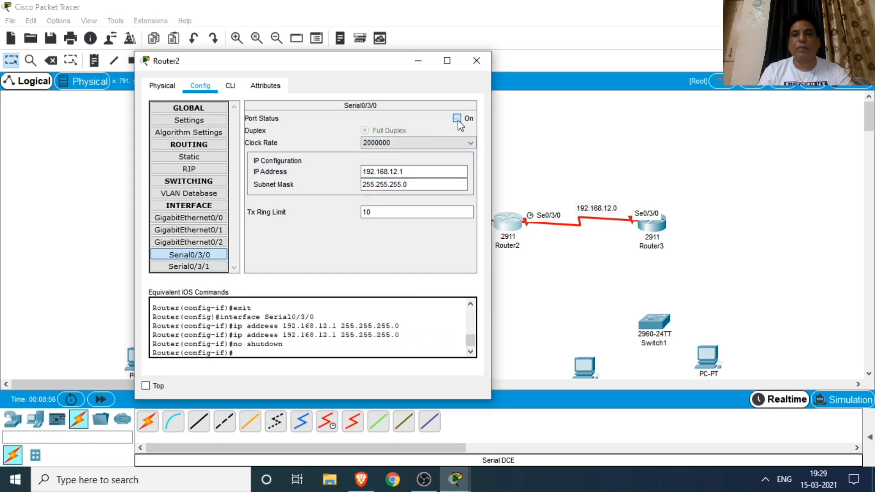
pyautogui.click(477, 61)
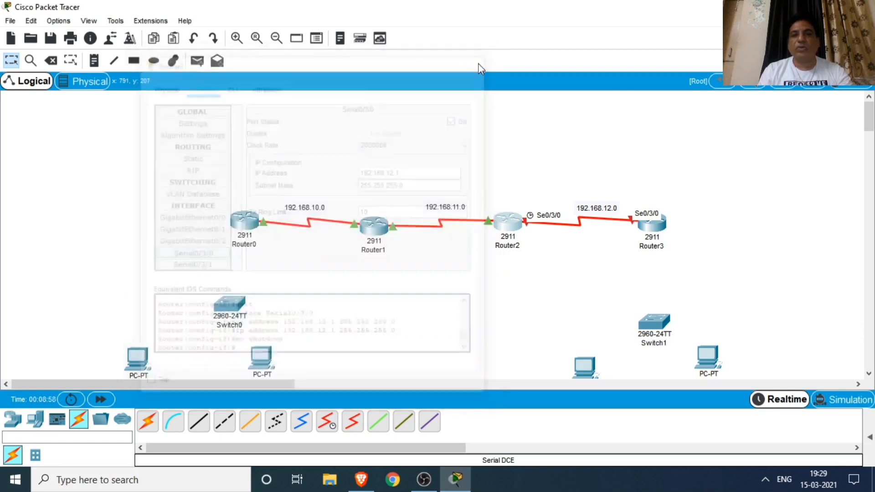
# Configure Router3's Serial0/3/0 with IP address 192.168.12.2 and subnet mask 255.255.255.0, and turn the port on
pyautogui.click(652, 224)
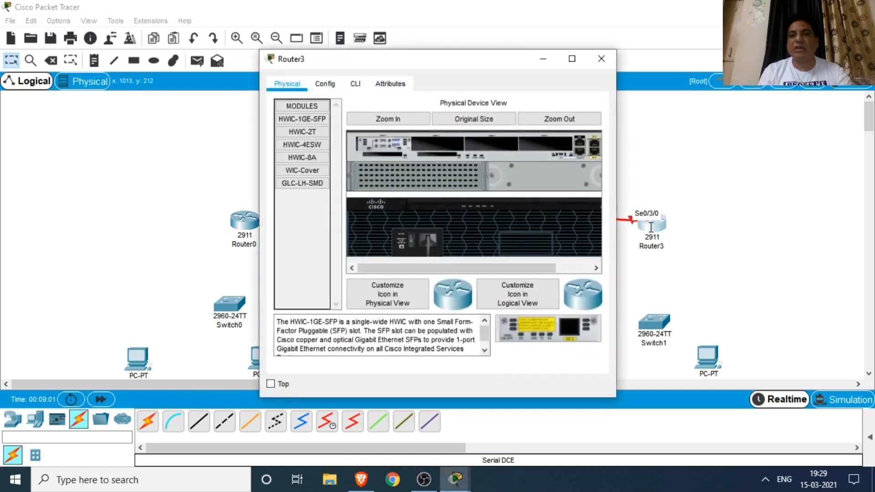
pyautogui.click(325, 84)
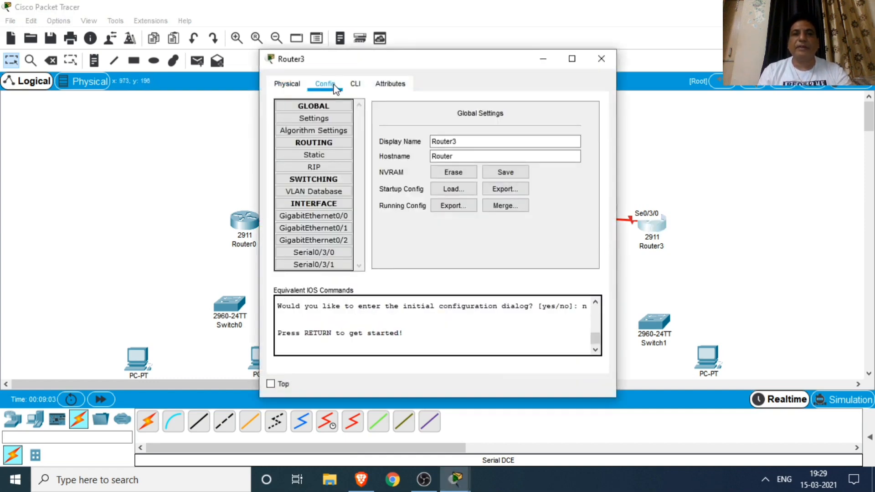
pyautogui.click(329, 253)
pyautogui.click(497, 168)
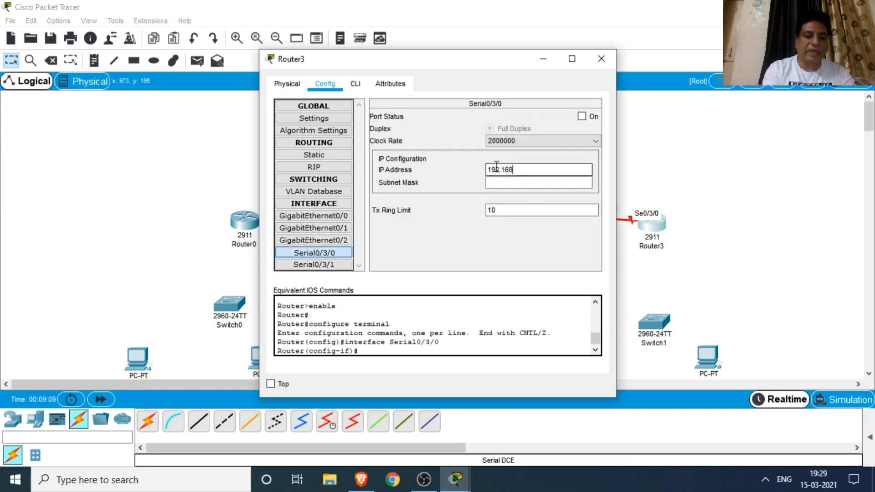
pyautogui.write('192.168.12.')
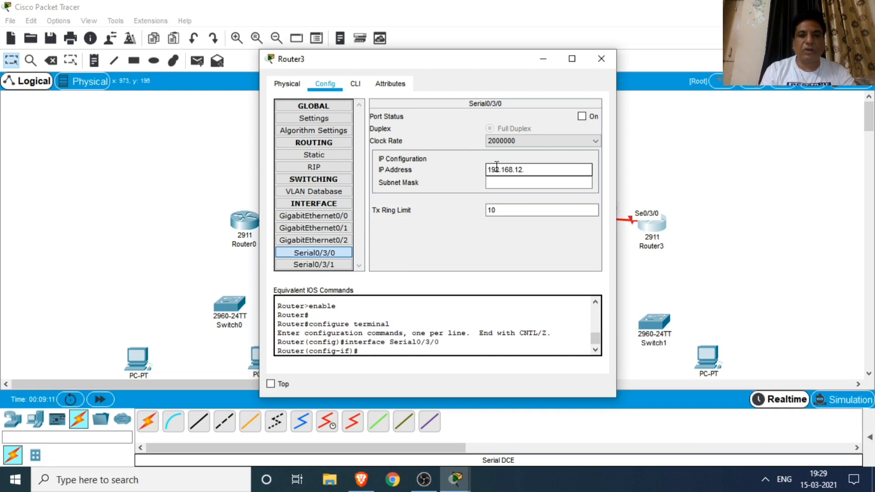
pyautogui.write('2')
pyautogui.click(522, 182)
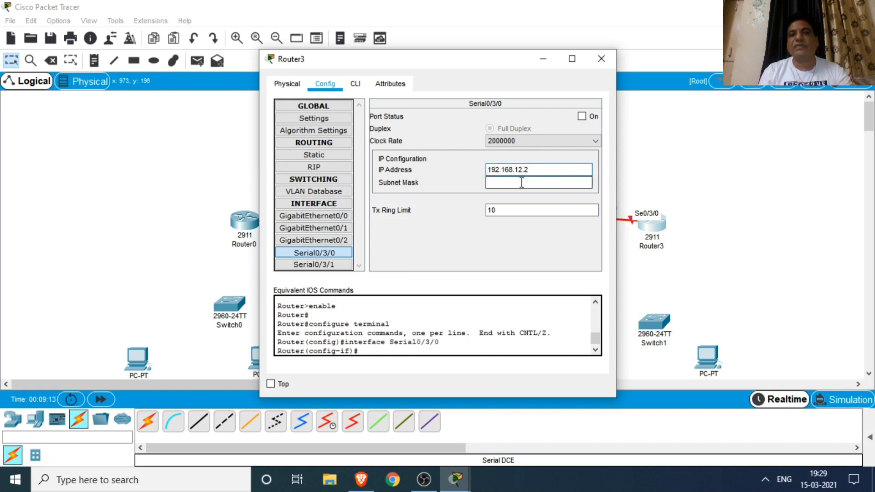
pyautogui.click(522, 182)
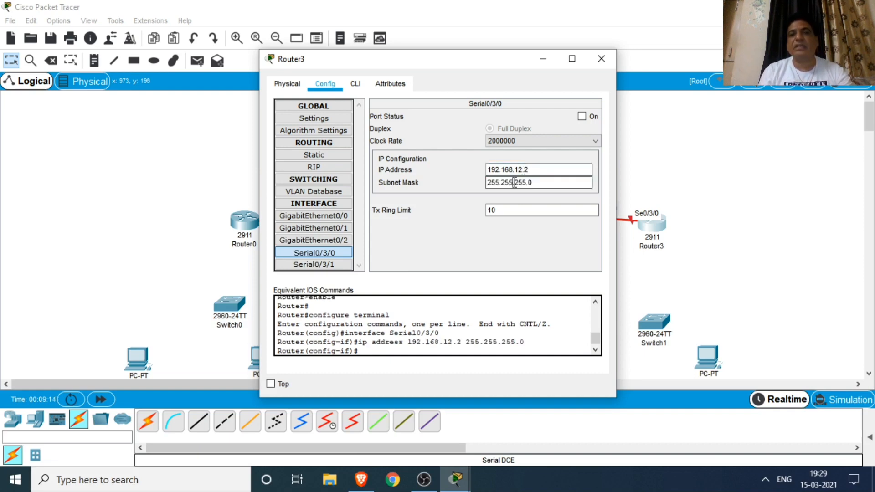
pyautogui.click(582, 117)
pyautogui.click(602, 58)
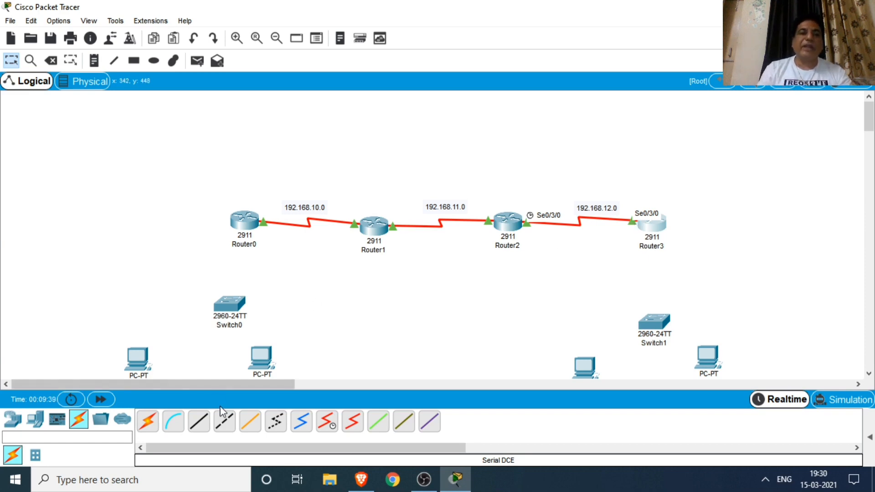
# Connect Switch0's GigabitEthernet0/1 to Router0's GigabitEthernet0/0 with a copper straight-through cable
pyautogui.click(199, 422)
pyautogui.click(233, 301)
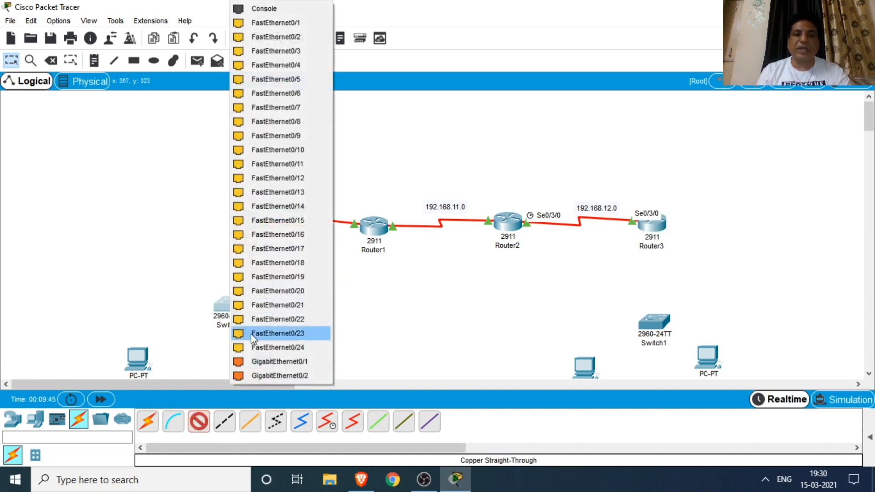
pyautogui.click(269, 364)
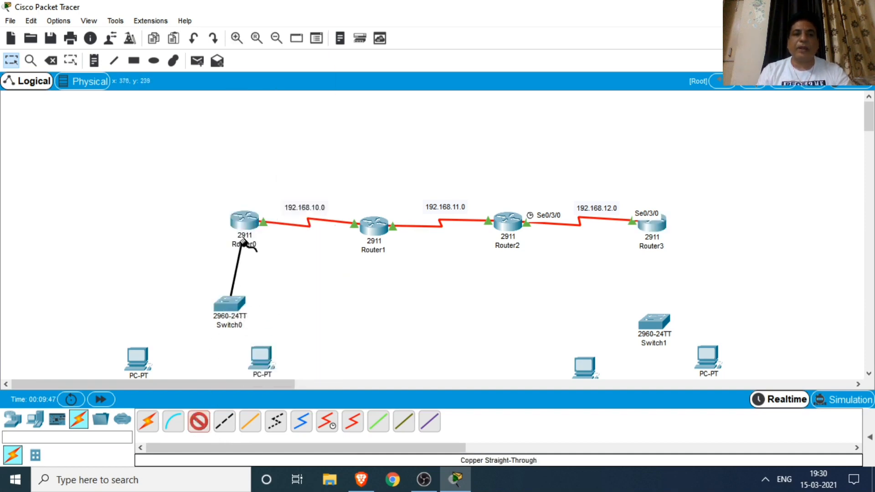
pyautogui.click(245, 232)
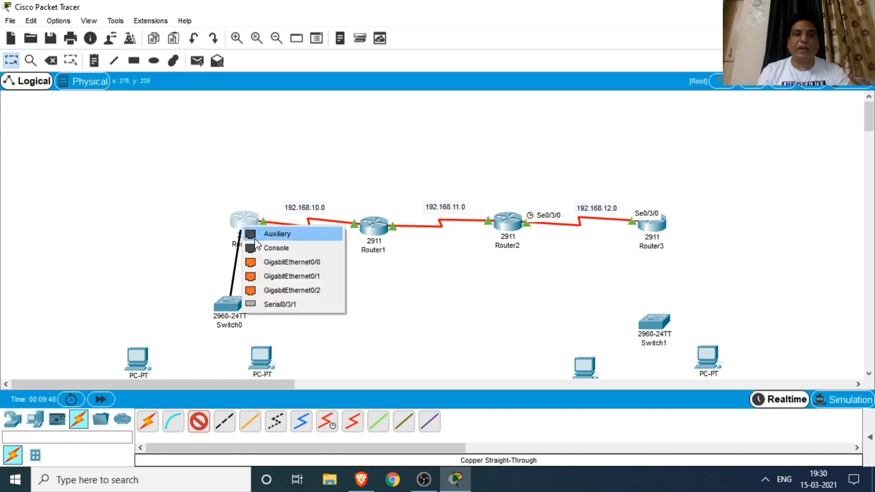
pyautogui.click(280, 266)
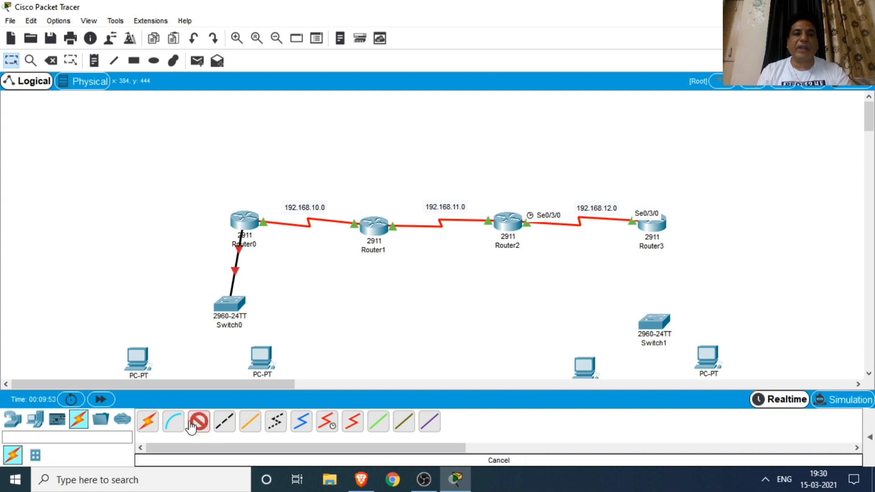
# Connect the two PCs below Switch0 to its FastEthernet0/1 (left PC) and FastEthernet0/2 (right PC) with copper straight-through cables
pyautogui.click(137, 361)
pyautogui.click(176, 407)
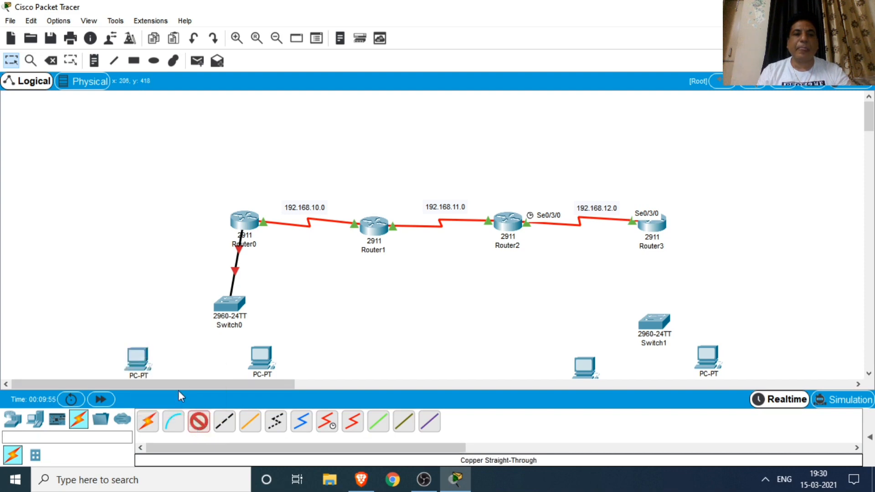
pyautogui.click(228, 305)
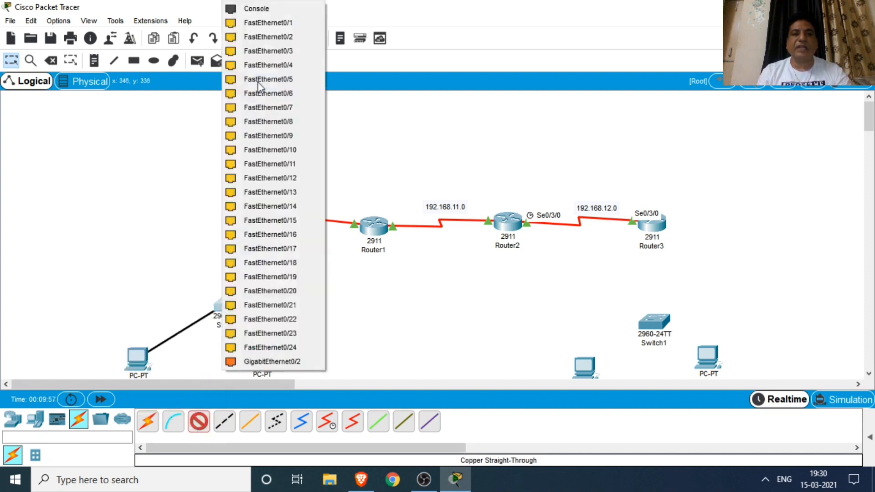
pyautogui.click(259, 22)
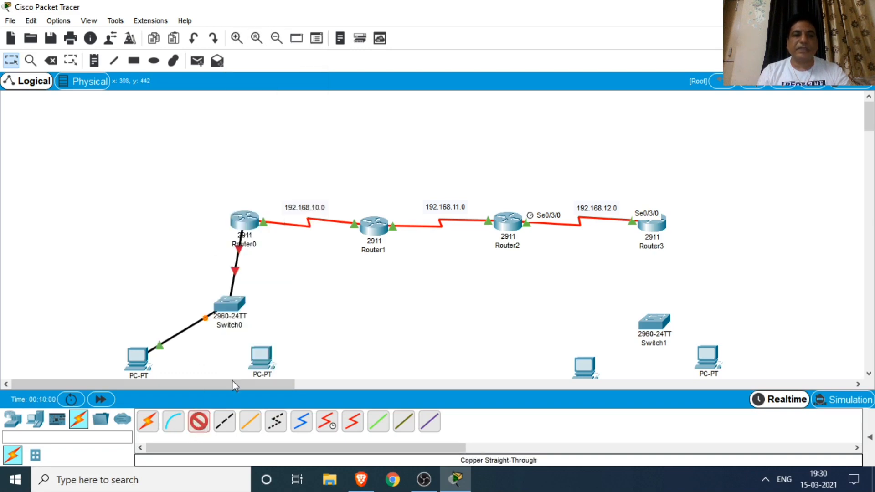
pyautogui.click(257, 359)
pyautogui.click(288, 406)
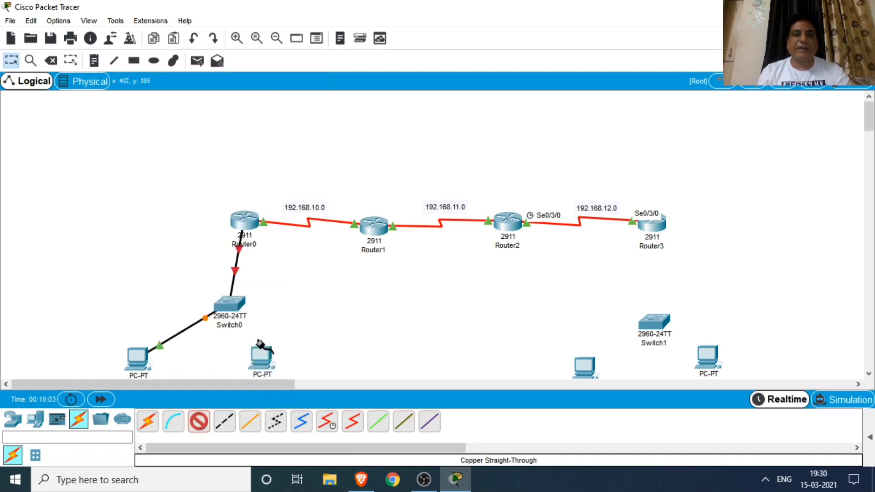
pyautogui.click(229, 310)
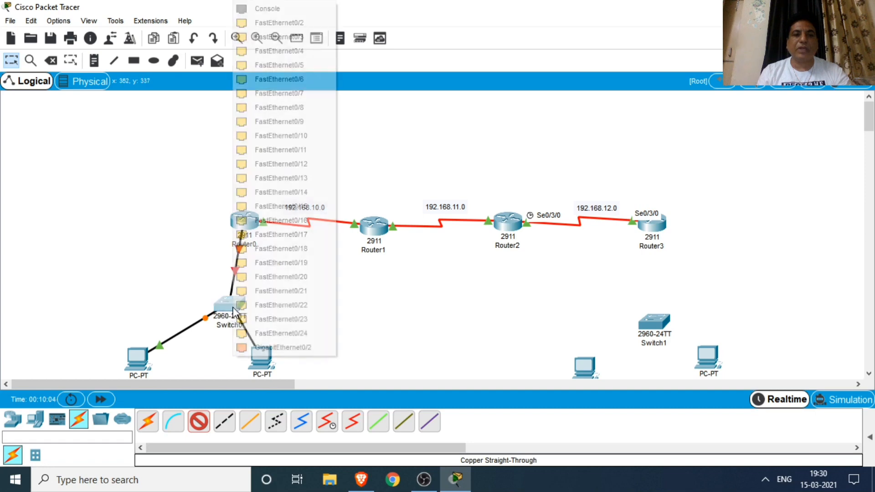
pyautogui.click(287, 22)
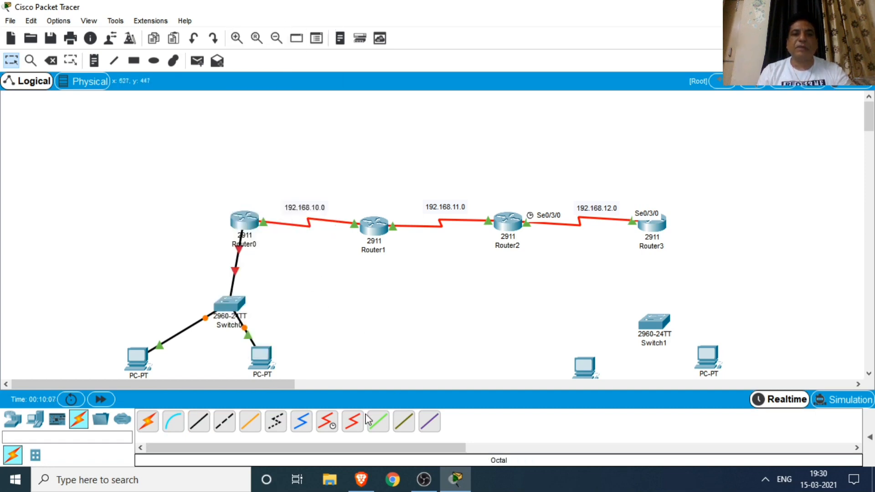
# Connect Switch1's GigabitEthernet0/1 to Router3's GigabitEthernet0/0 with a copper straight-through cable
pyautogui.click(196, 424)
pyautogui.click(655, 324)
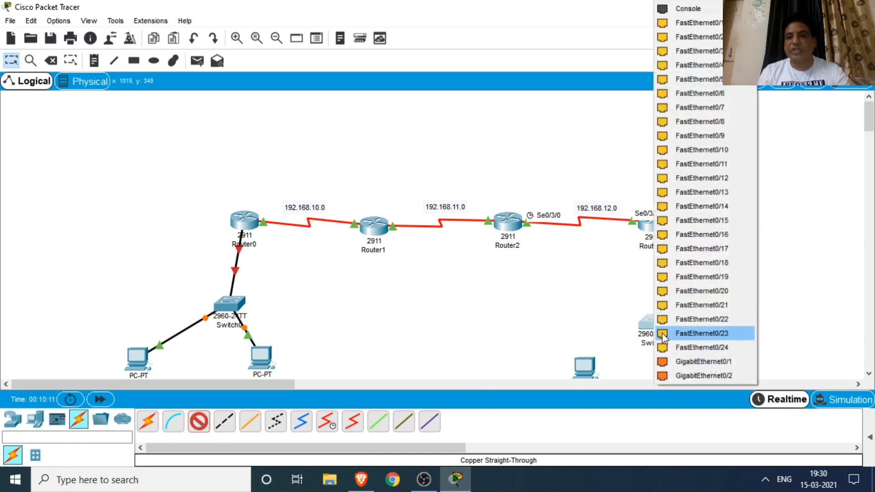
pyautogui.click(689, 361)
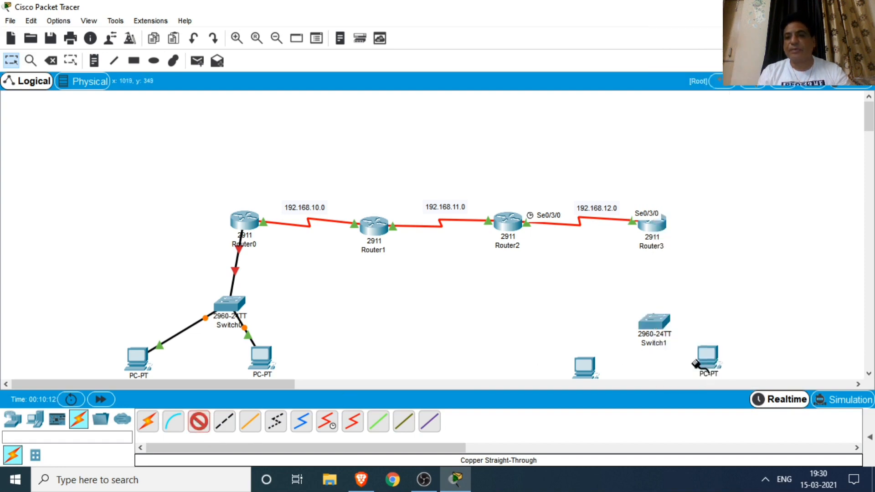
pyautogui.click(654, 230)
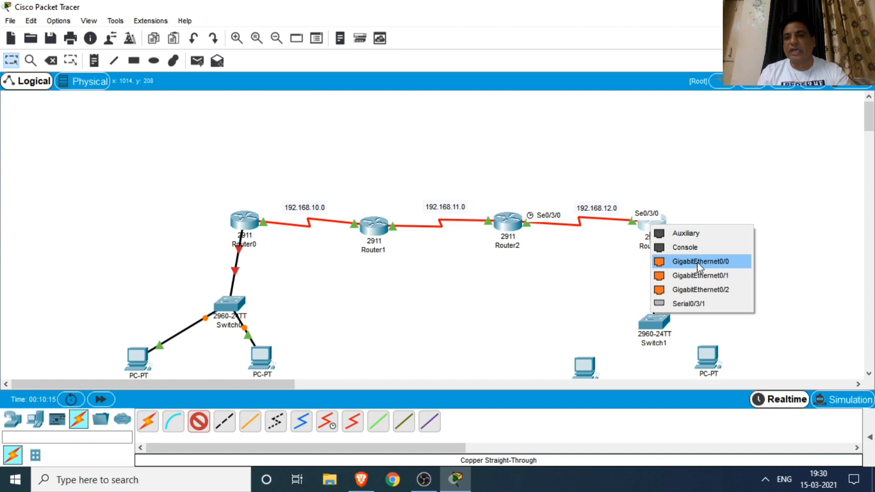
pyautogui.click(700, 263)
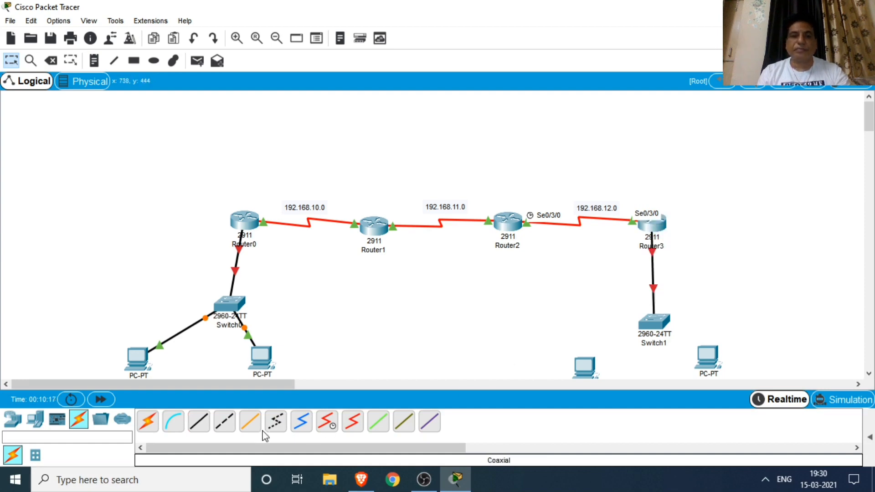
# Connect the left PC below Switch1 to the switch's FastEthernet0/1 with a copper straight-through cable
pyautogui.click(199, 427)
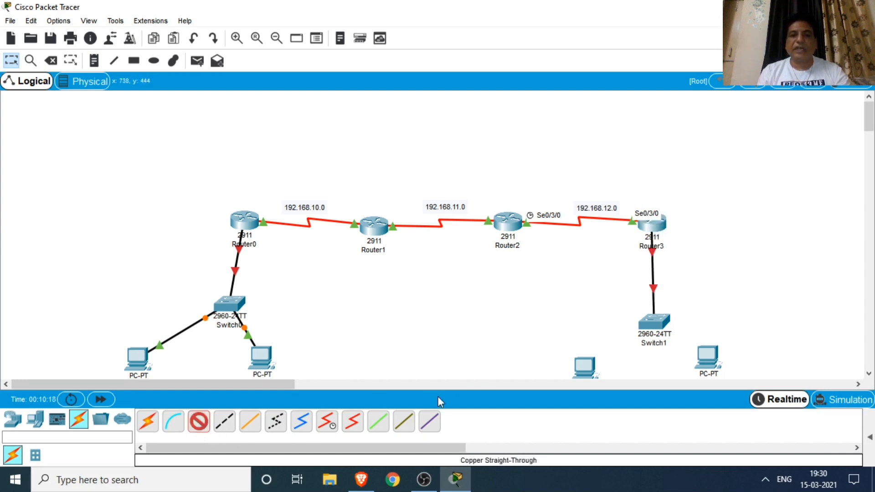
pyautogui.click(584, 369)
pyautogui.click(617, 414)
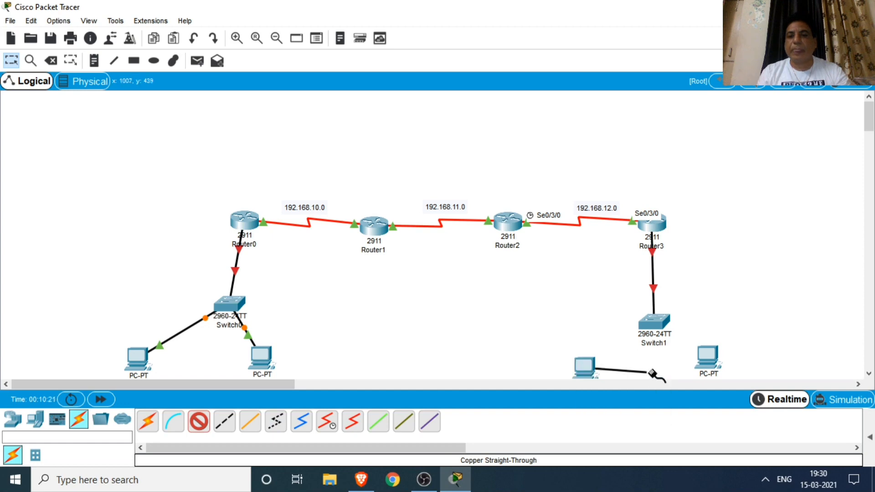
pyautogui.click(652, 328)
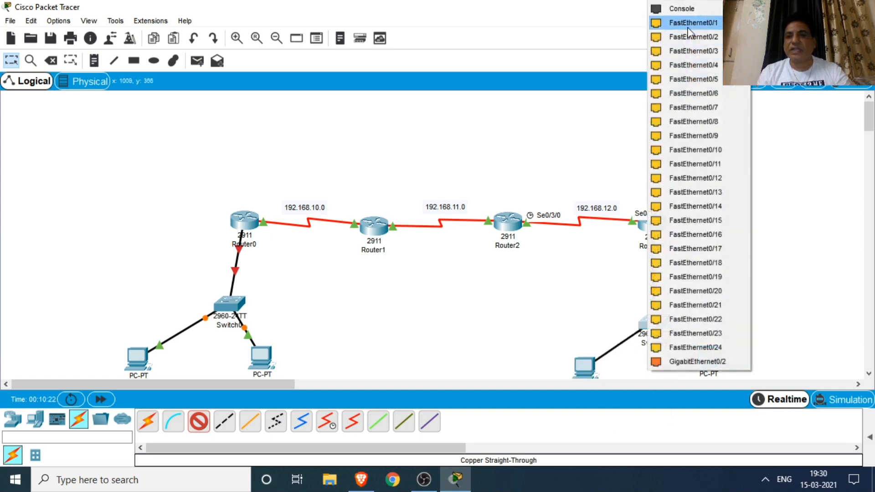
pyautogui.click(694, 24)
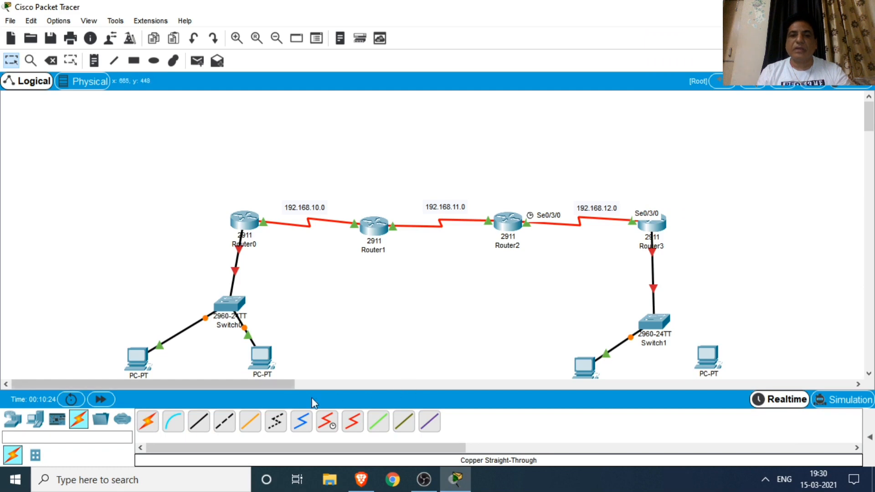
# Connect the right PC's FastEthernet0 to Switch1's FastEthernet0/2 with a copper straight-through cable, and move both PCs up, the right one further outward
pyautogui.click(198, 428)
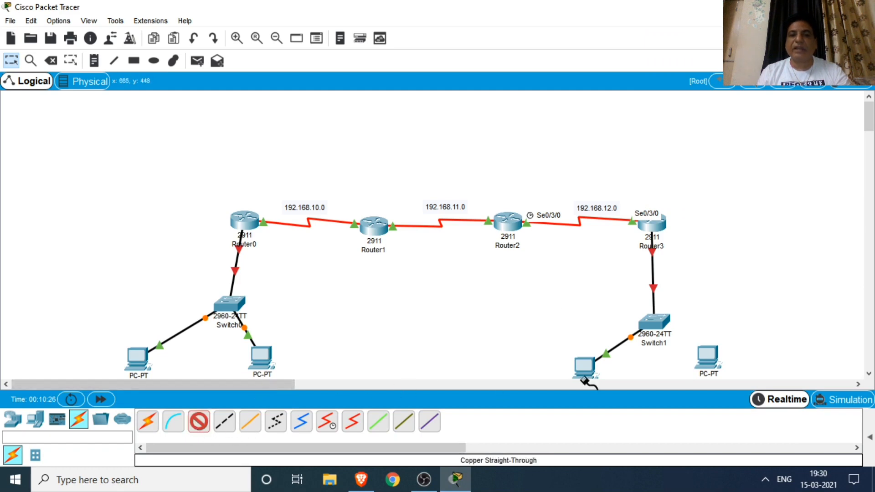
pyautogui.click(714, 357)
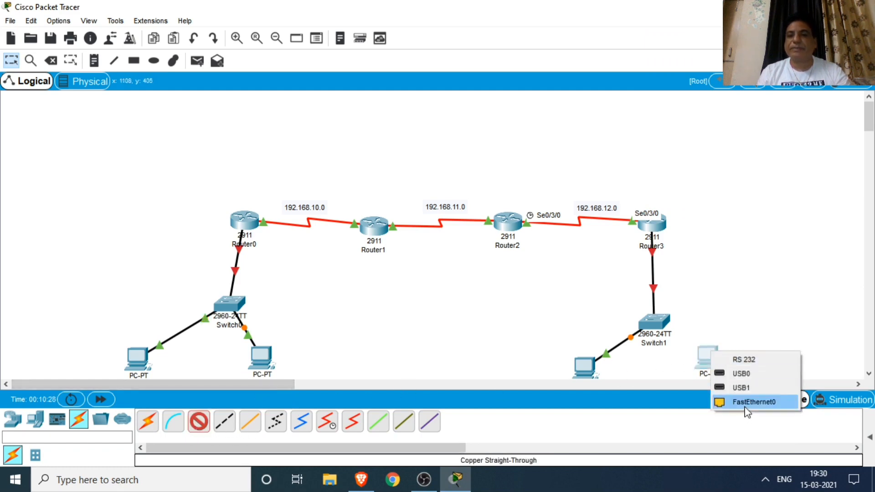
pyautogui.click(747, 403)
pyautogui.click(654, 324)
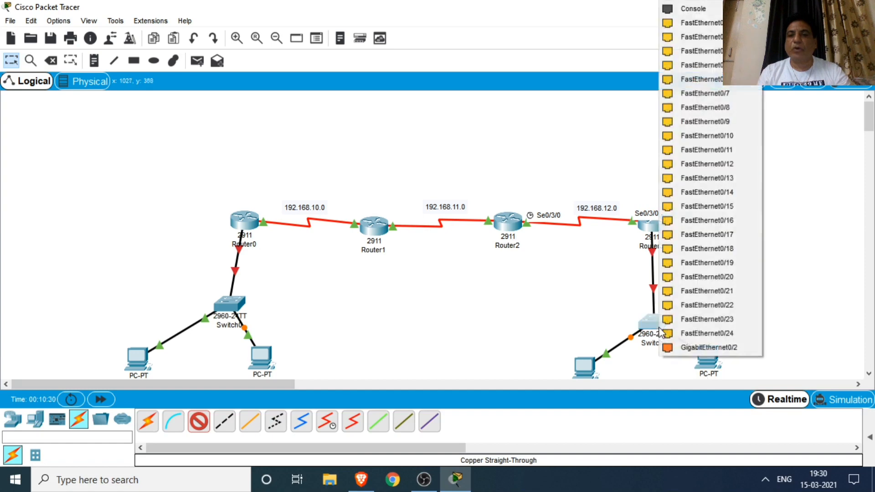
pyautogui.click(699, 23)
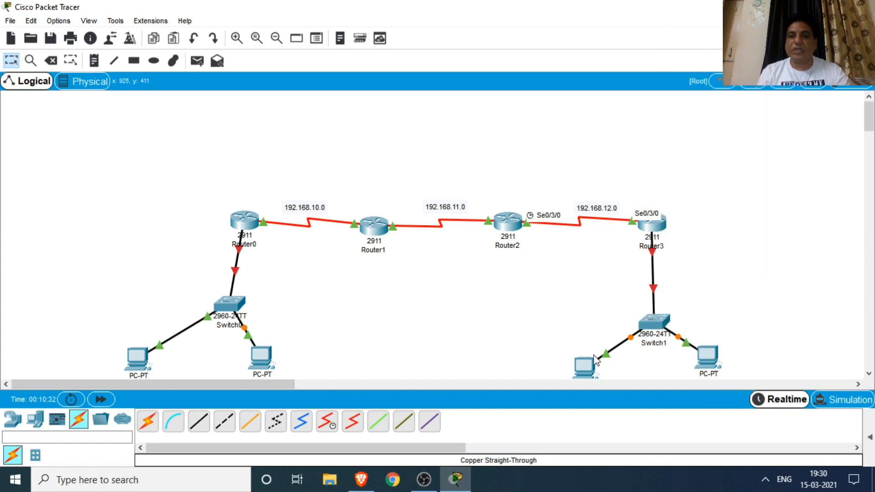
pyautogui.moveTo(585, 377); pyautogui.dragTo(586, 362)
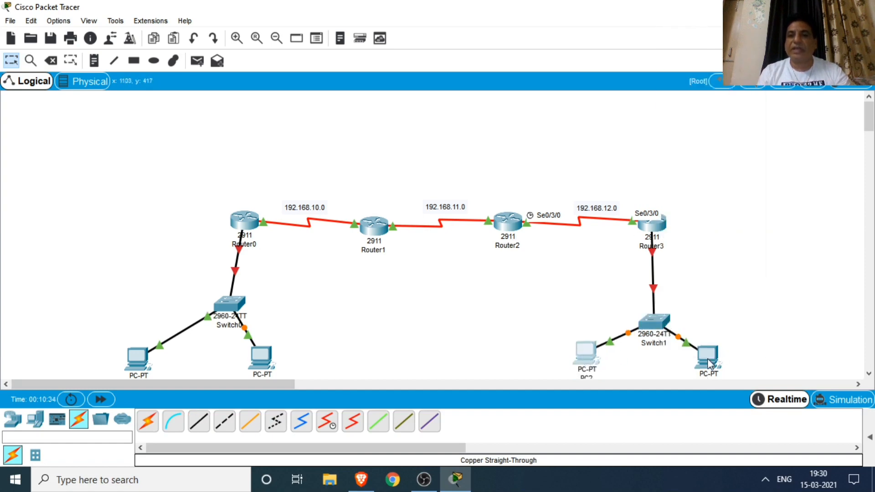
pyautogui.moveTo(711, 363); pyautogui.dragTo(732, 350)
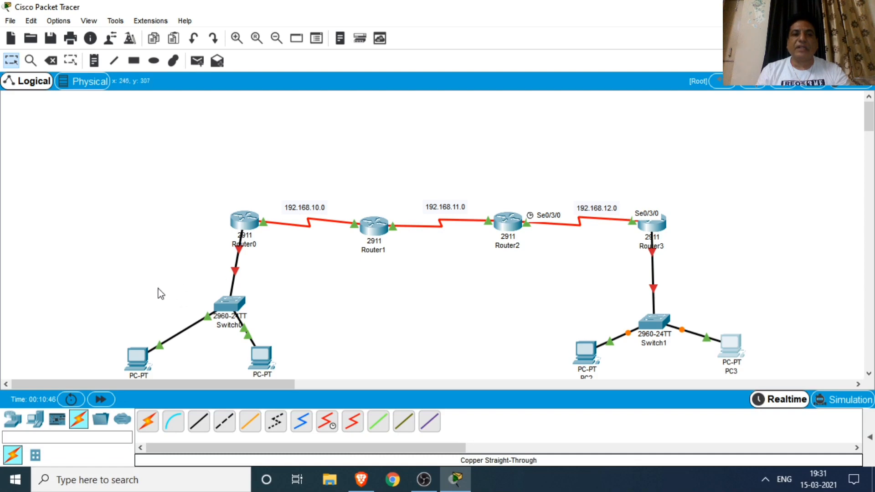
# Add the network label 192.168.9.0 beside the link between Router0 and Switch0
pyautogui.click(95, 64)
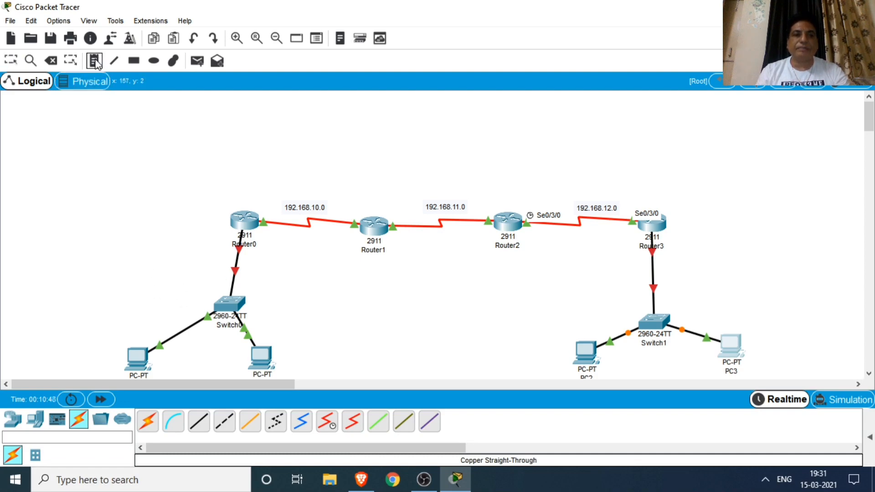
pyautogui.click(155, 280)
pyautogui.write('192.168.9.0')
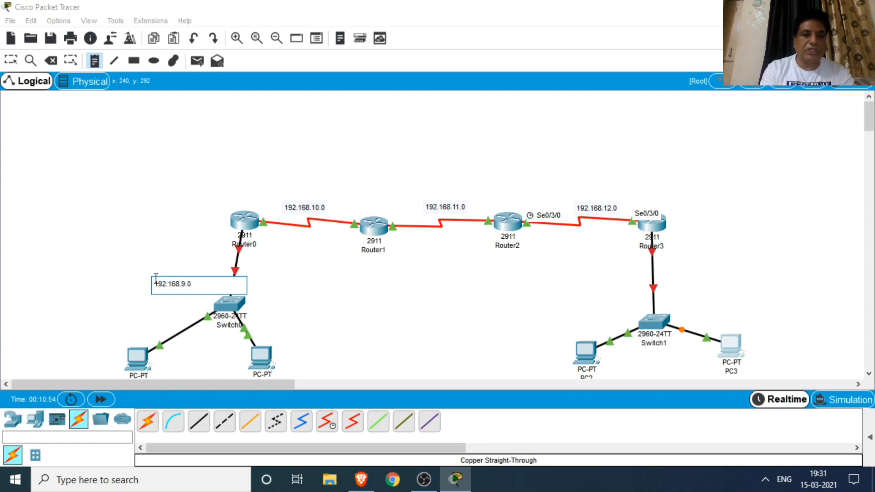
pyautogui.click(309, 297)
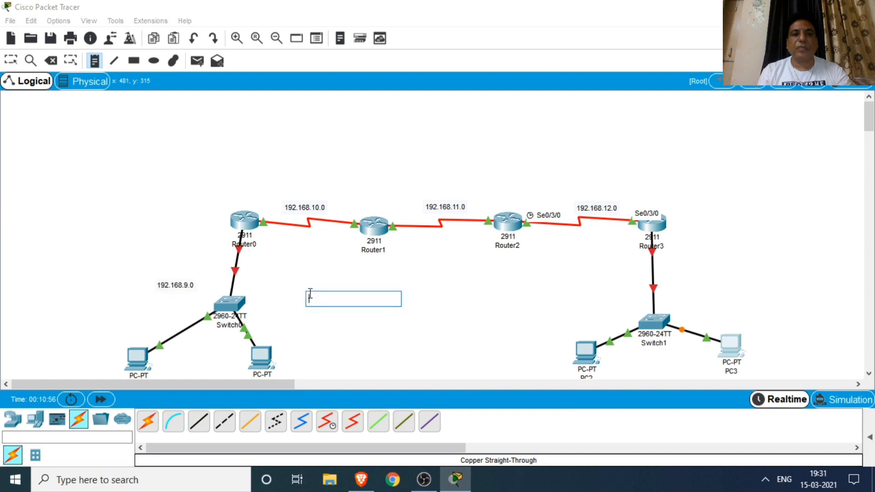
# Add the network label 192.168.13.0 beside the link between Router3 and Switch1
pyautogui.click(673, 272)
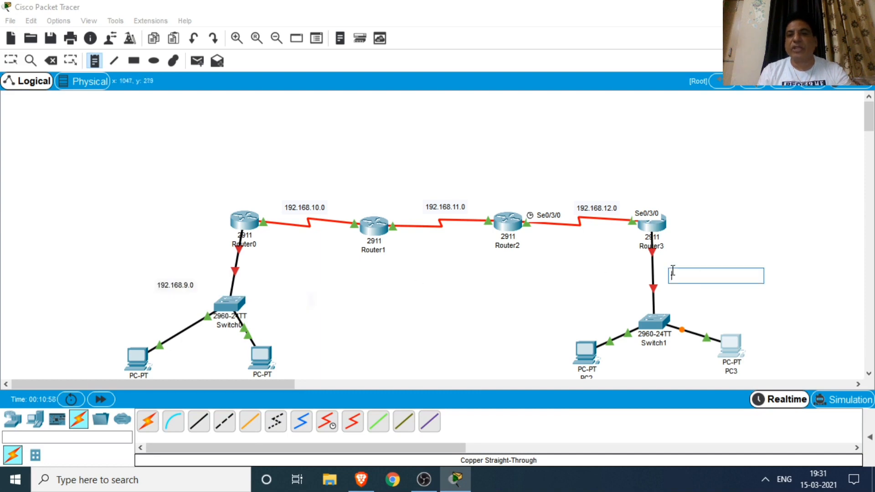
pyautogui.write('192.168')
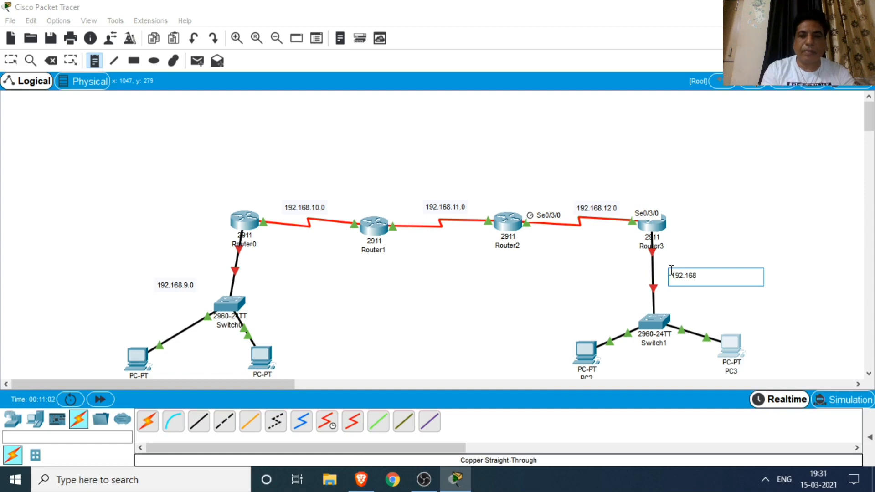
pyautogui.write('.13.0')
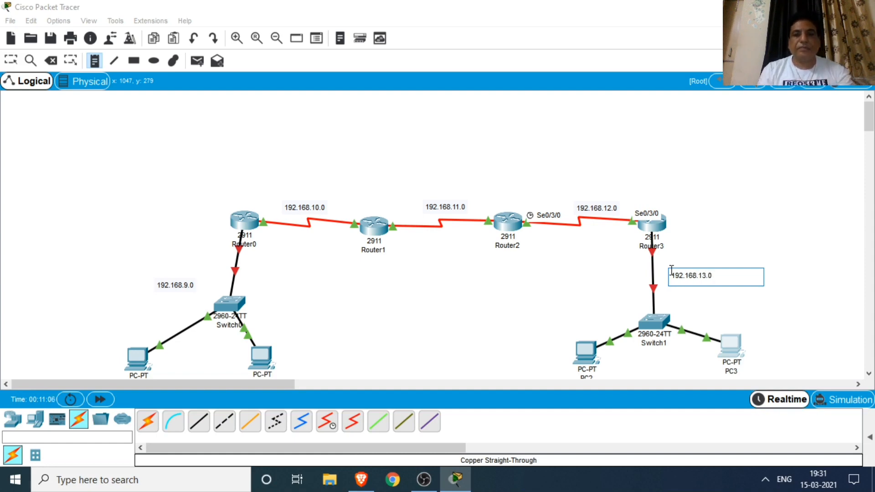
pyautogui.press('Escape')
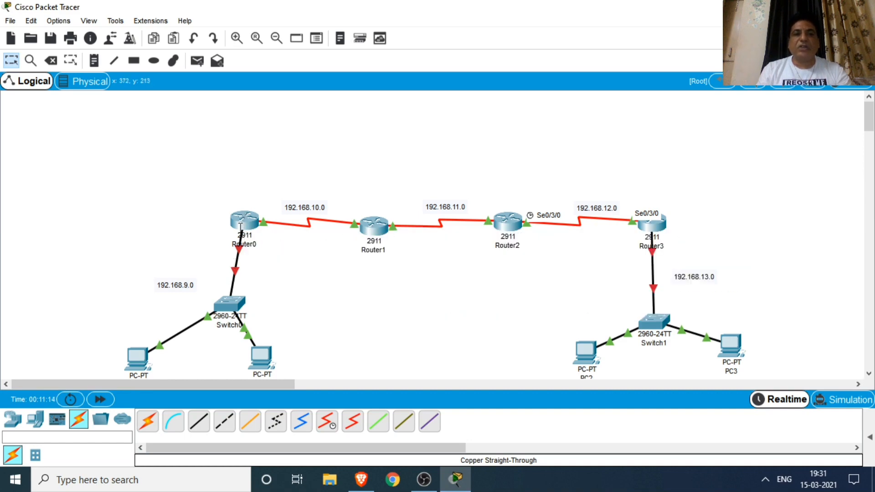
# Give Router0's GigabitEthernet0/0 the IP address 192.168.9.1 with subnet mask 255.255.255.0, and turn the port on
pyautogui.click(240, 223)
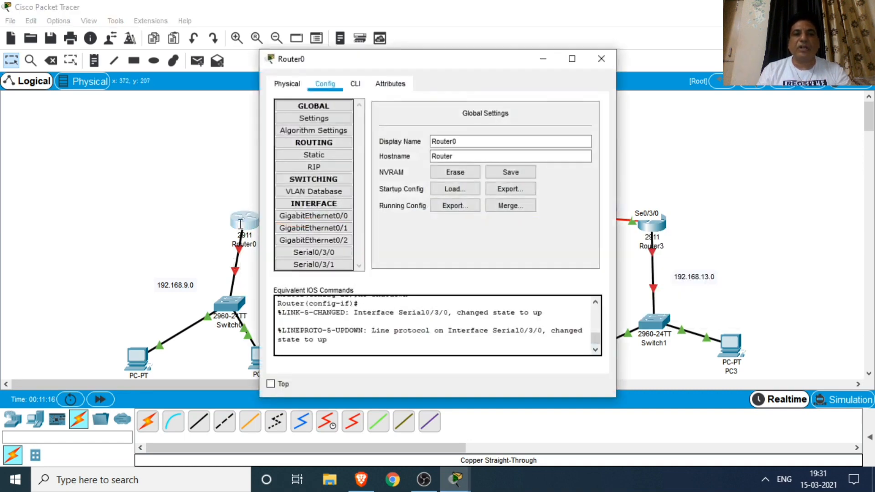
pyautogui.click(319, 217)
pyautogui.click(506, 180)
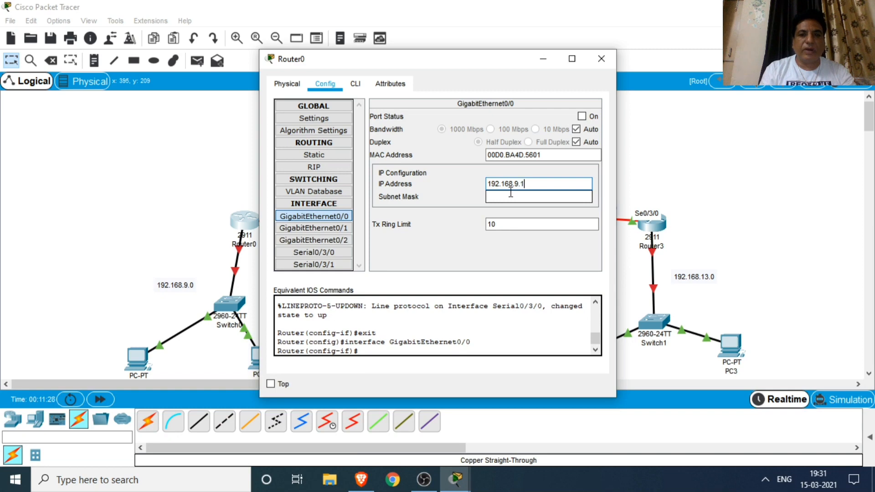
pyautogui.click(502, 196)
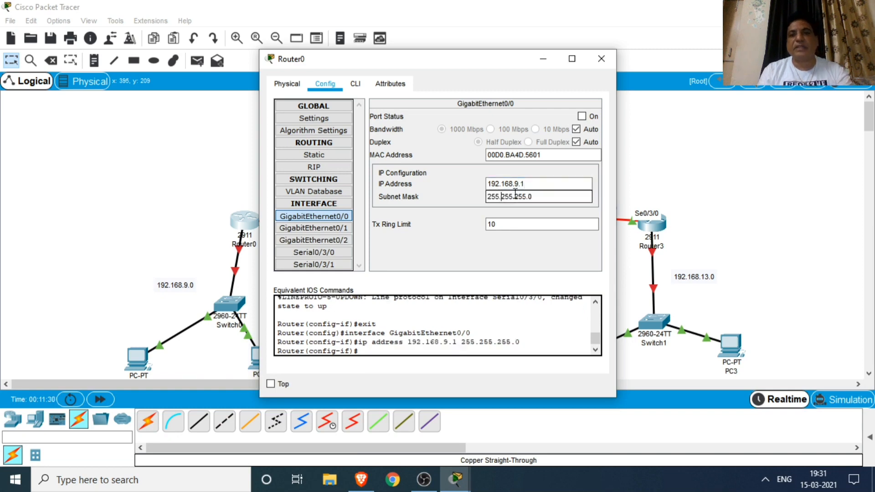
pyautogui.click(582, 117)
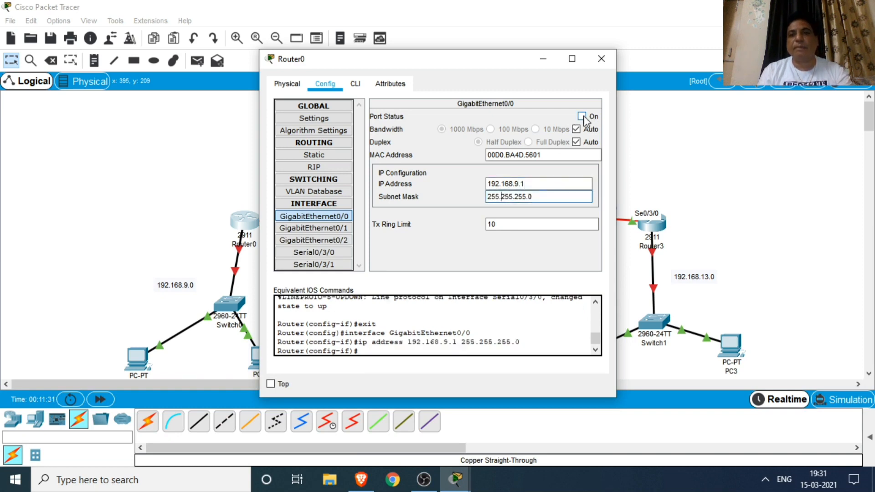
pyautogui.click(601, 58)
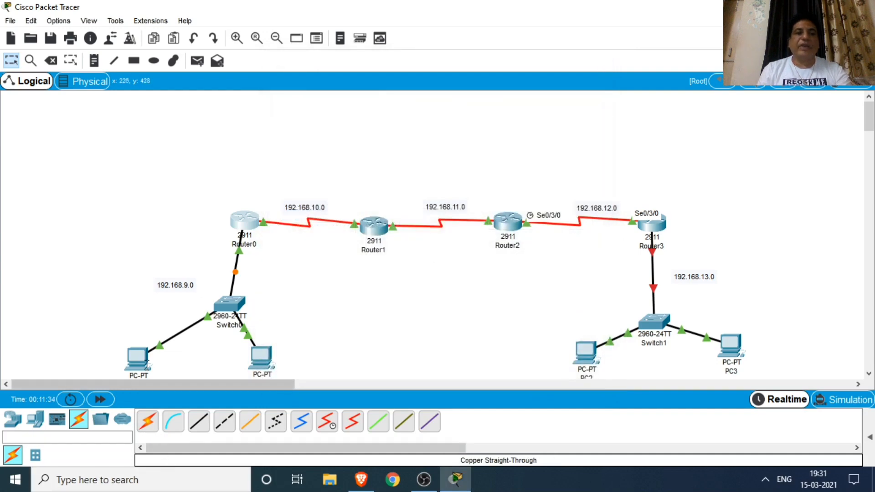
# Move PC0 and PC1 up and further outward, and set PC0's static IP address to 192.168.9.2 with subnet mask 255.255.255.0
pyautogui.moveTo(139, 362); pyautogui.dragTo(127, 345)
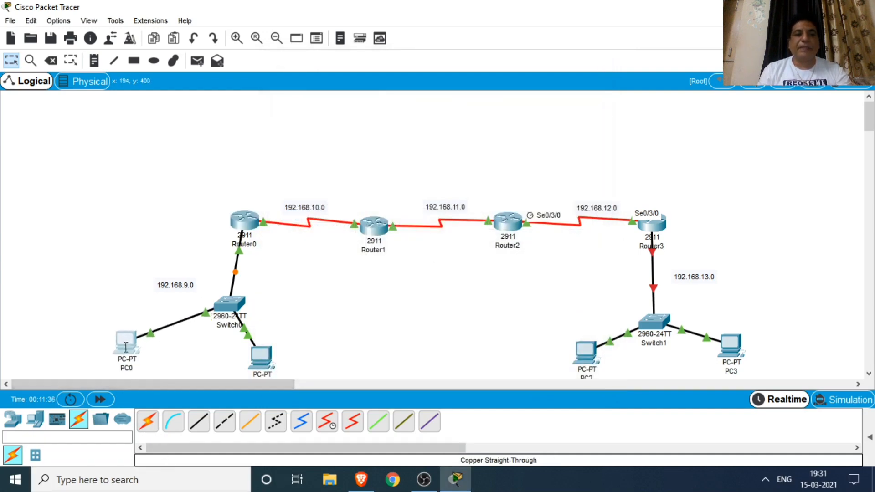
pyautogui.moveTo(261, 358); pyautogui.dragTo(286, 344)
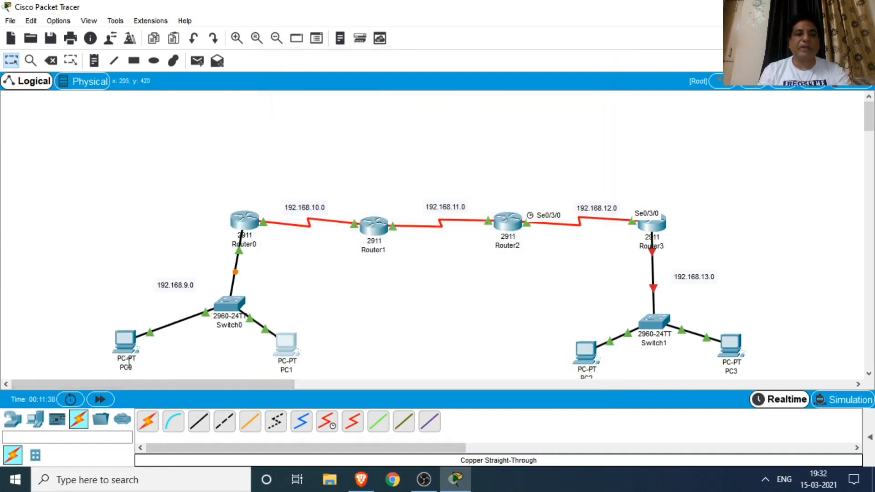
pyautogui.click(126, 345)
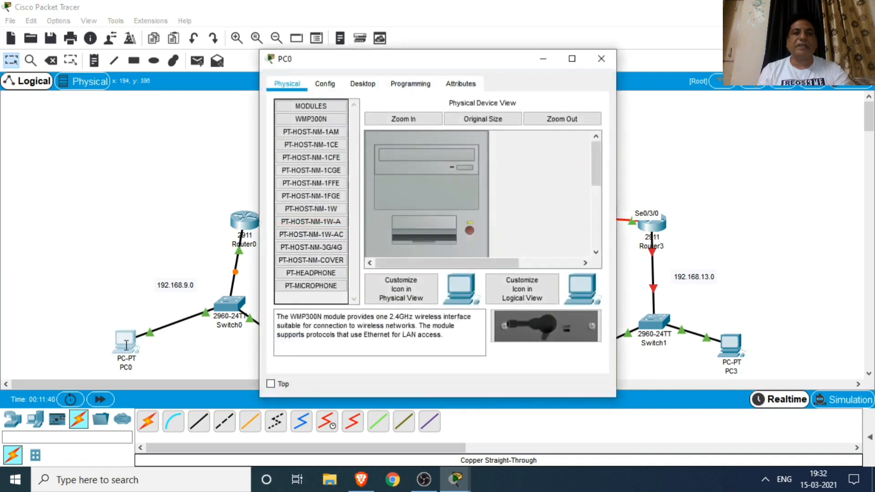
pyautogui.click(363, 84)
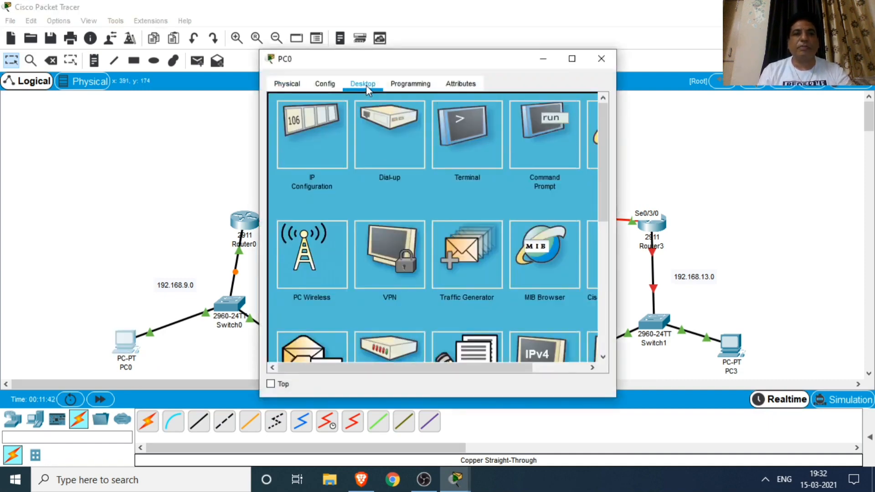
pyautogui.click(301, 125)
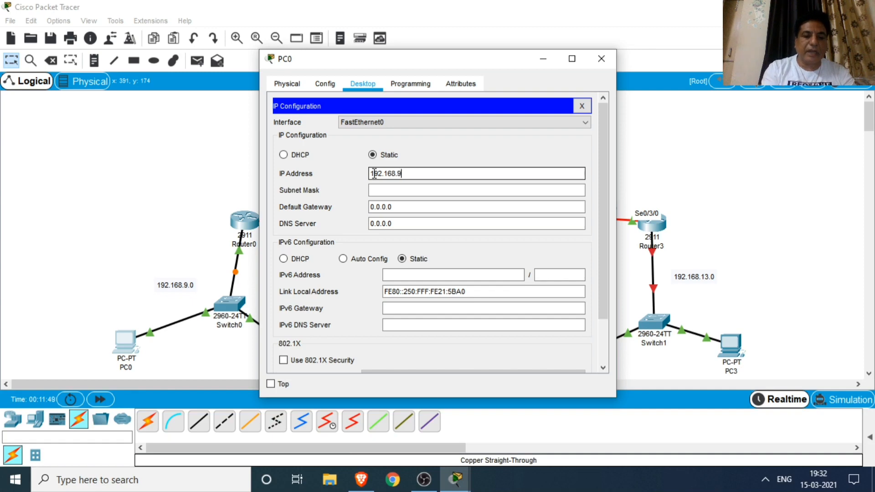
pyautogui.click(390, 189)
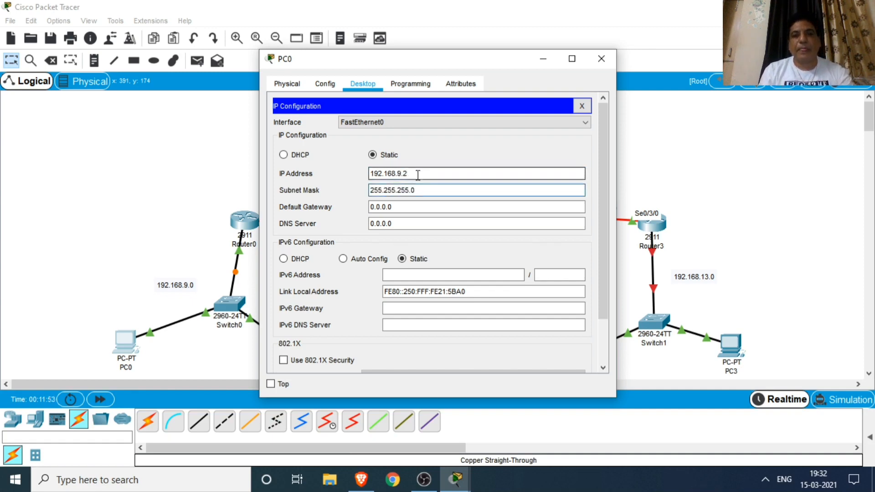
# Set both the default gateway and the DNS server of PC0 to 192.168.9.1
pyautogui.moveTo(418, 173); pyautogui.dragTo(350, 175)
pyautogui.hotkey('ctrl', 'c')
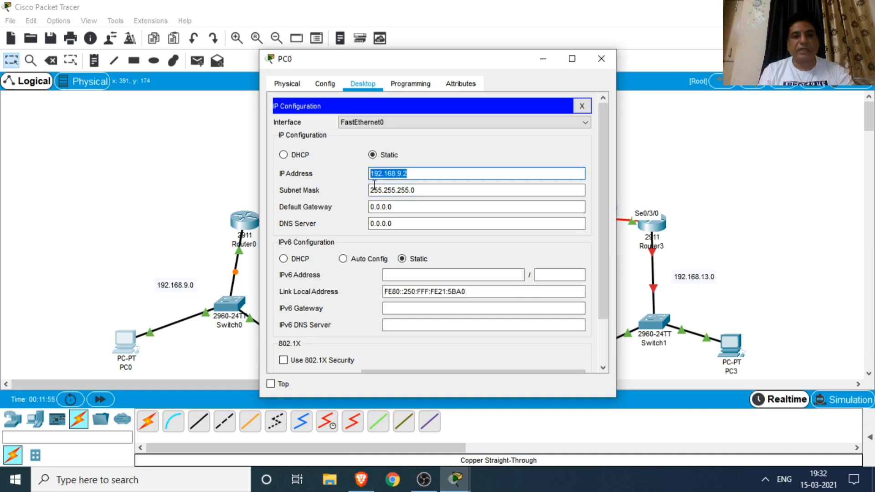
pyautogui.moveTo(393, 208); pyautogui.dragTo(338, 207)
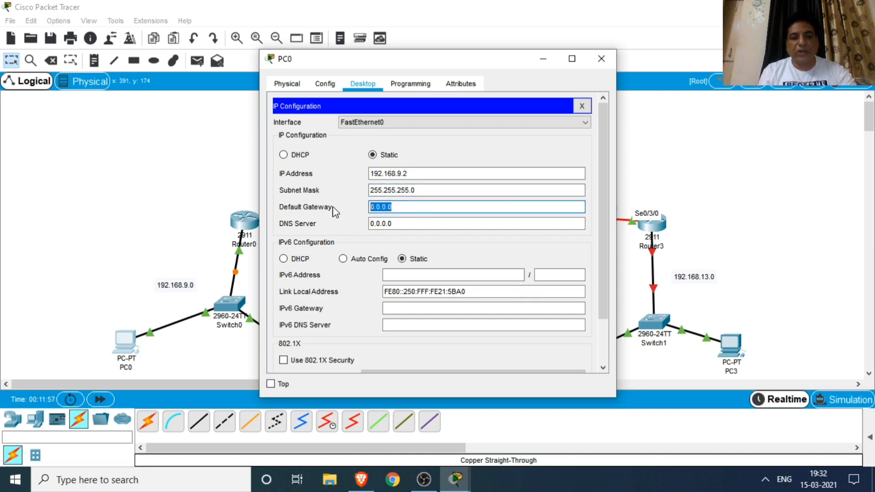
pyautogui.hotkey('ctrl', 'v')
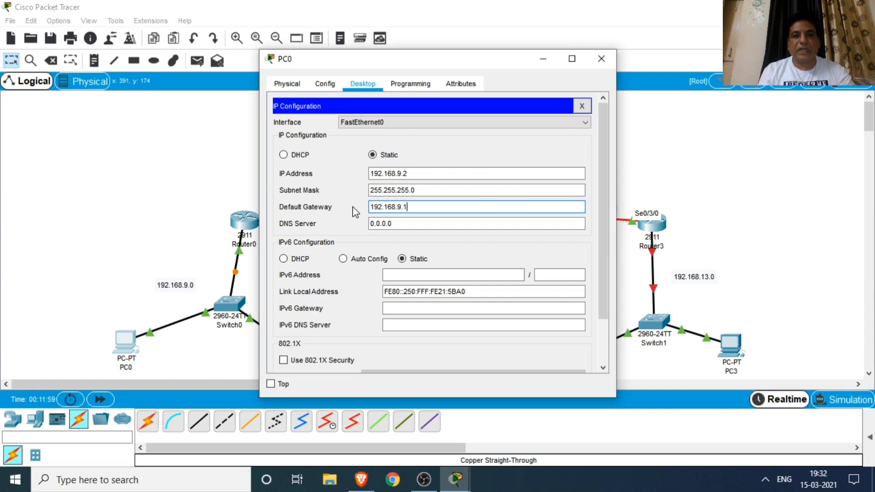
pyautogui.moveTo(405, 206); pyautogui.dragTo(361, 227)
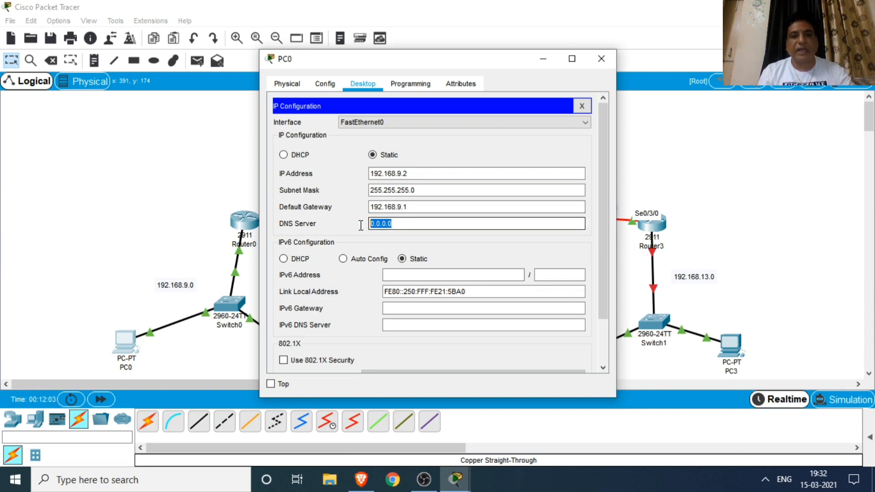
pyautogui.write('192.168.9.1')
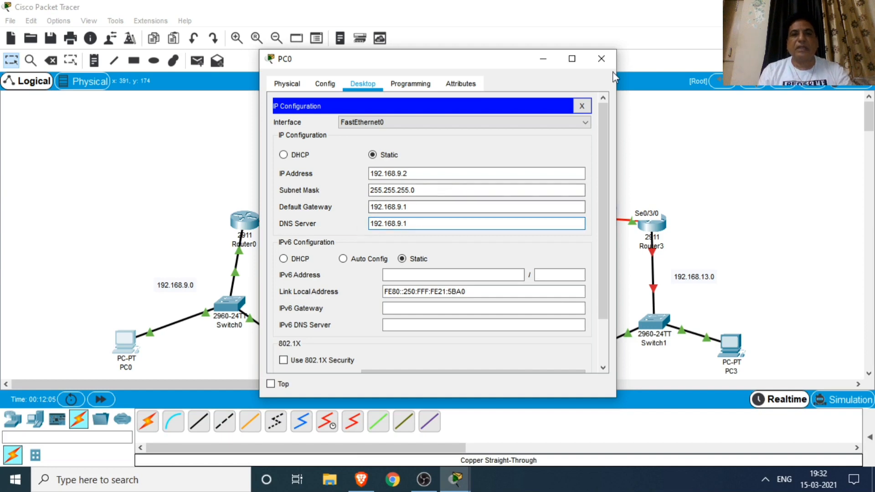
pyautogui.click(602, 59)
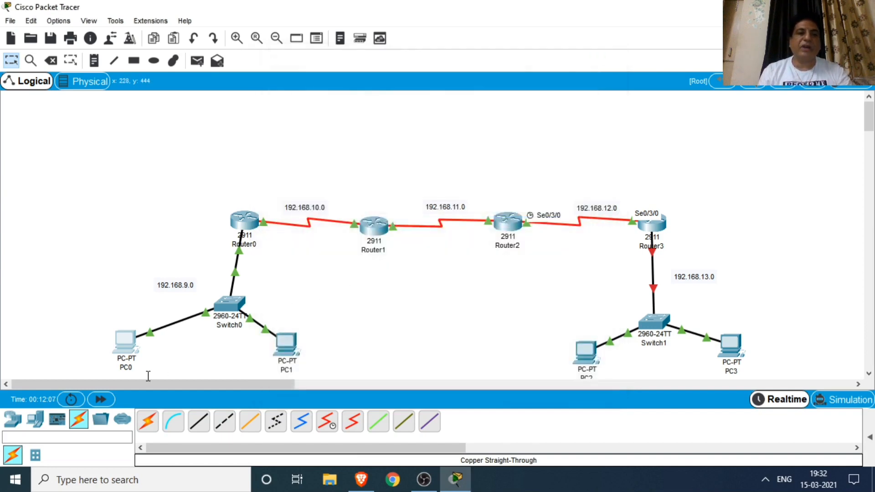
# Set both the default gateway and the DNS server of PC1 to 192.168.9.1
pyautogui.click(286, 344)
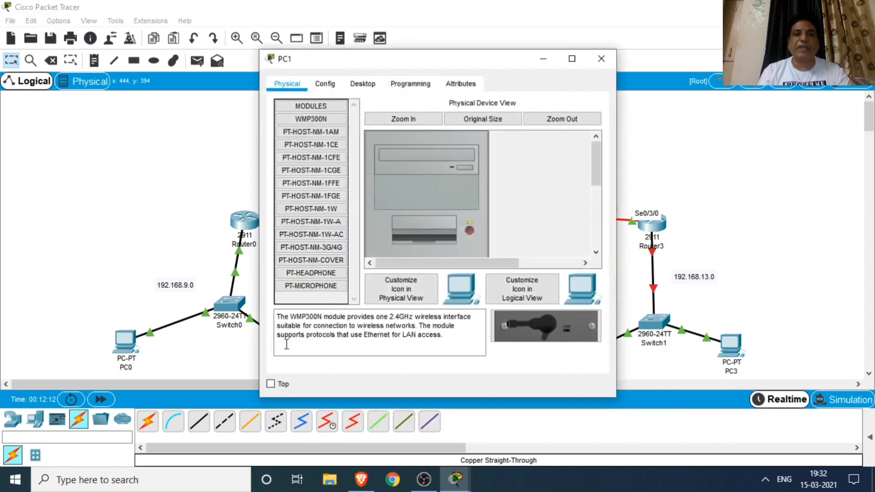
pyautogui.click(362, 85)
pyautogui.click(300, 127)
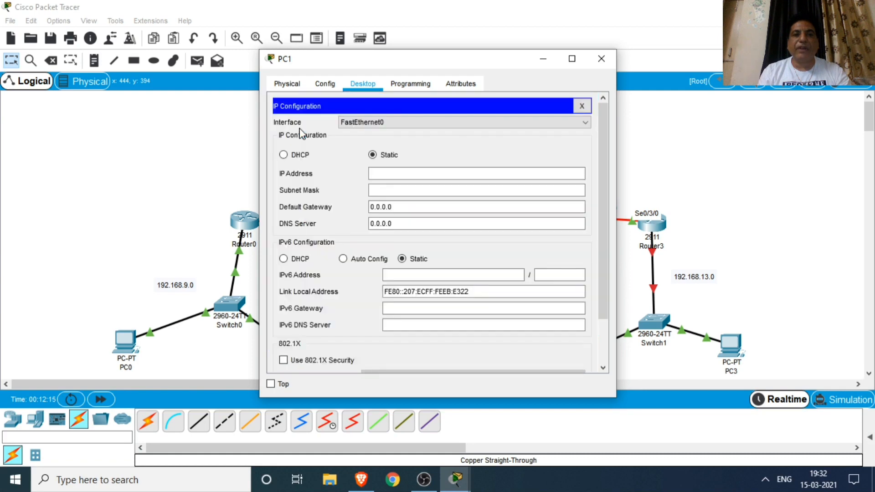
pyautogui.moveTo(388, 207); pyautogui.dragTo(351, 212)
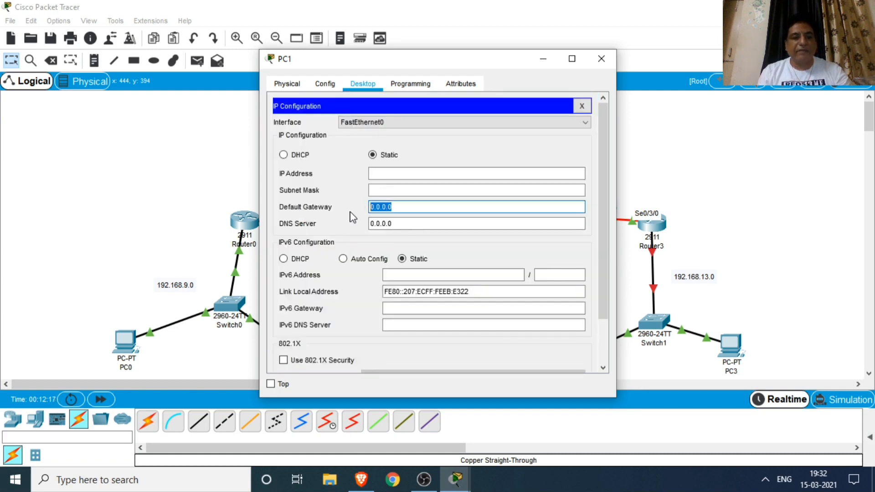
pyautogui.write('192.168.9.1')
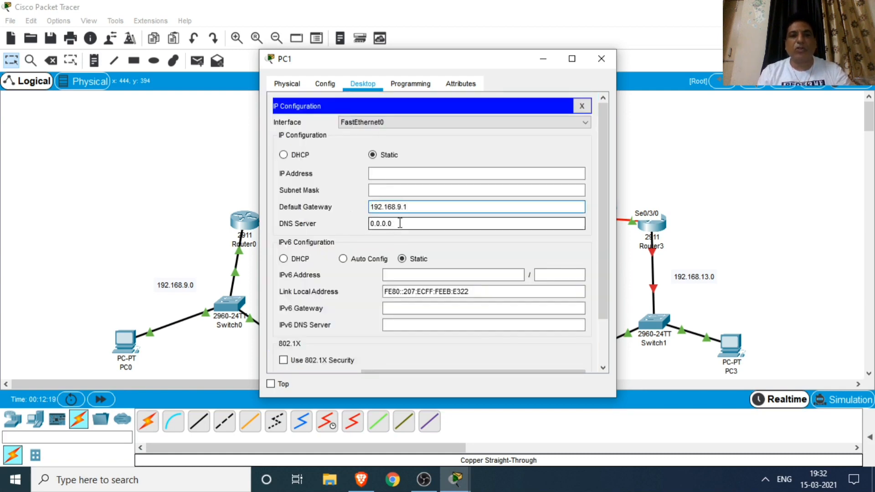
pyautogui.press('Tab')
pyautogui.write('192.168.9.1')
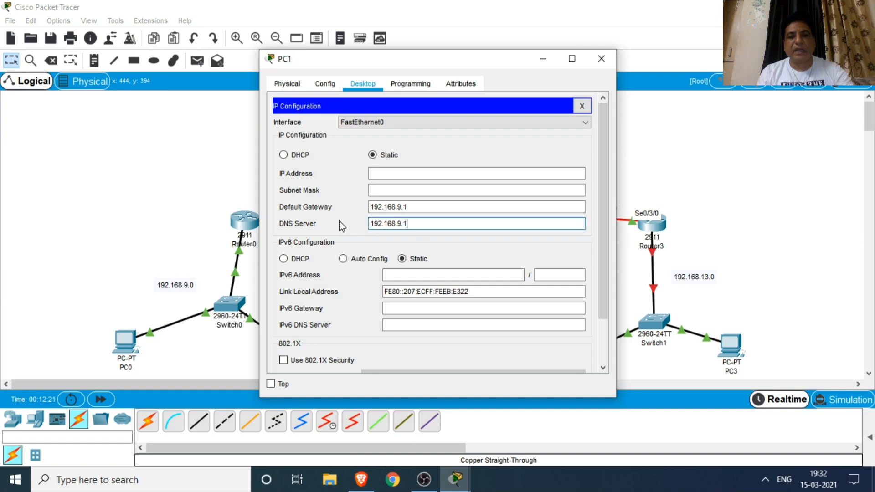
# Set PC1's static IP address to 192.168.9.3 and fill in the default subnet mask
pyautogui.click(391, 176)
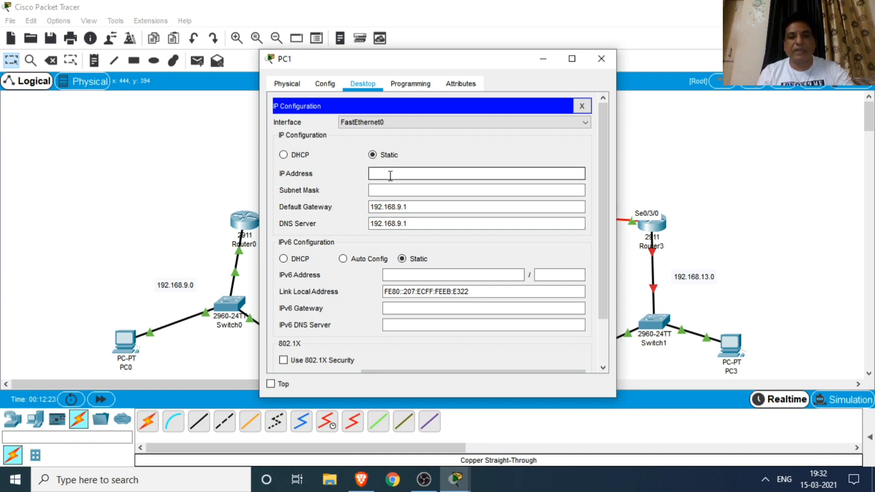
pyautogui.write('192.168.9.1')
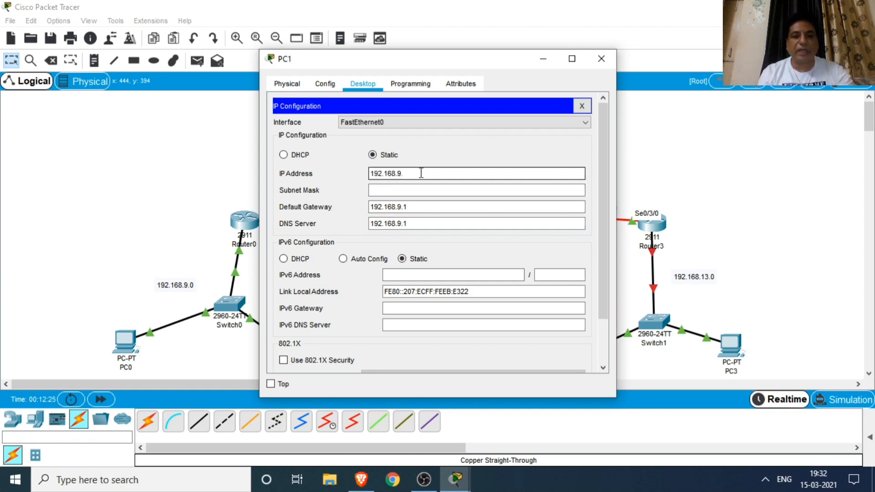
pyautogui.write('3')
pyautogui.click(400, 190)
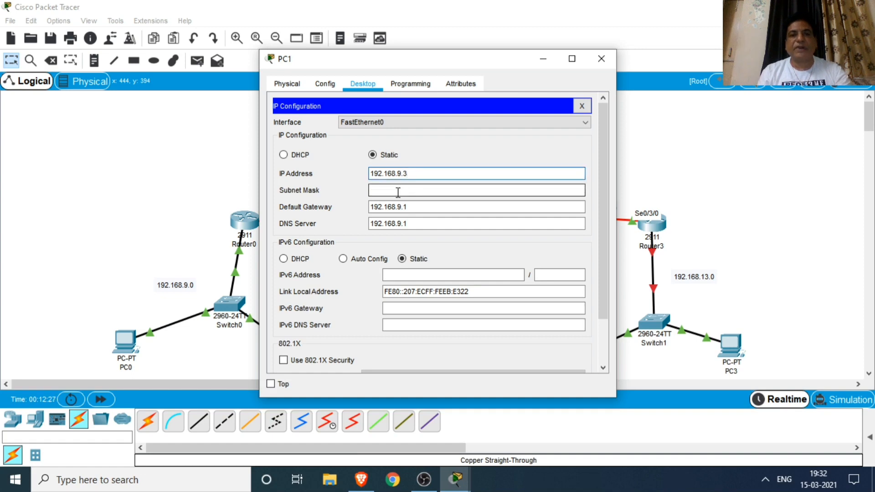
pyautogui.click(602, 58)
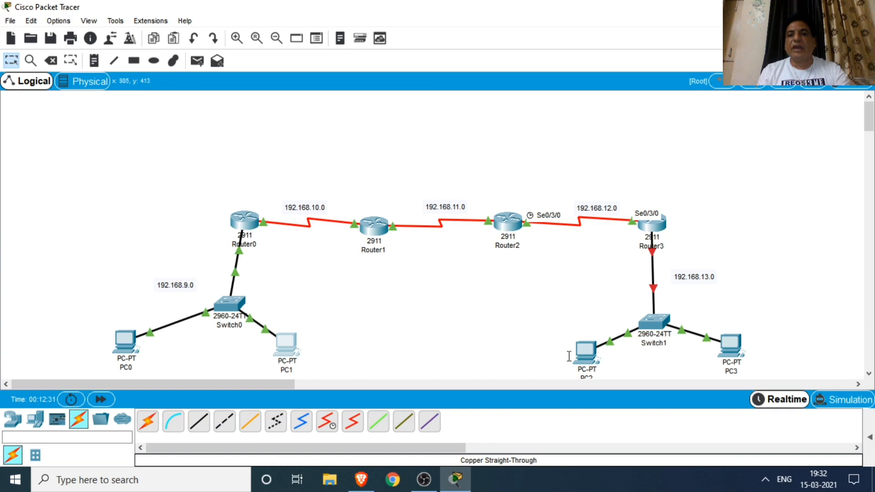
# Give Router3's GigabitEthernet0/0 the IP address 192.168.13.1 with subnet mask 255.255.255.0, and turn the port on
pyautogui.click(653, 223)
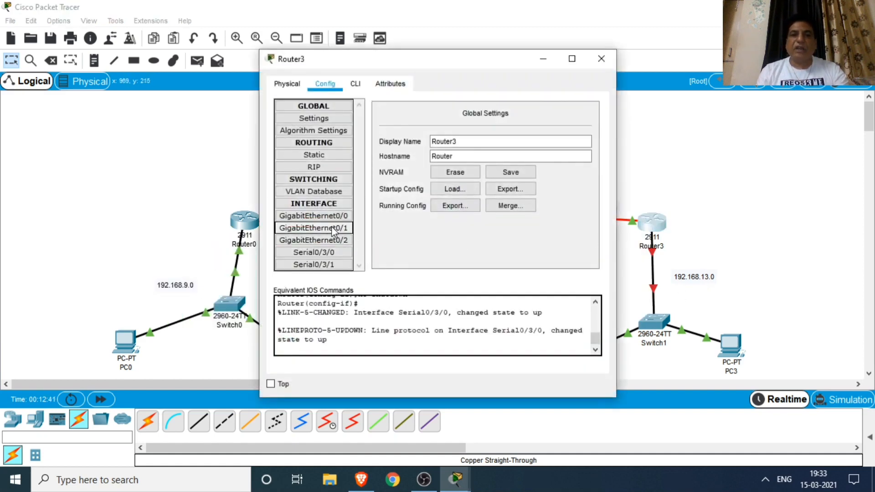
pyautogui.click(322, 216)
pyautogui.click(491, 184)
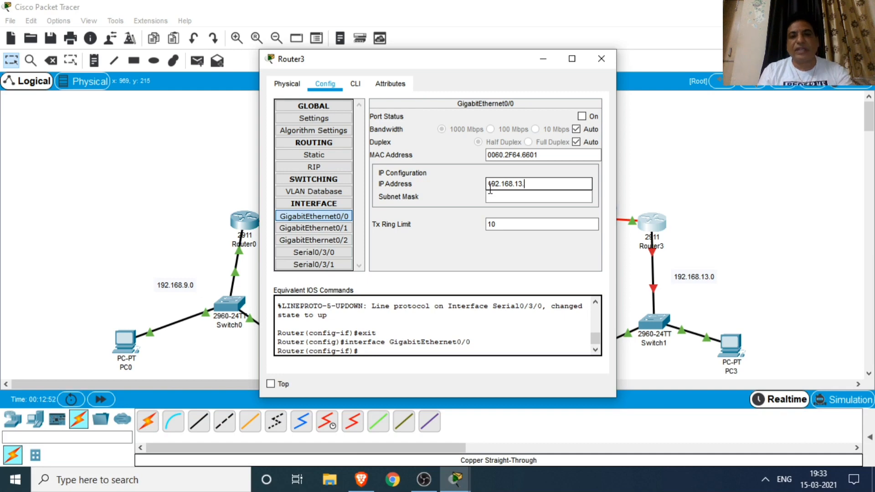
pyautogui.click(493, 195)
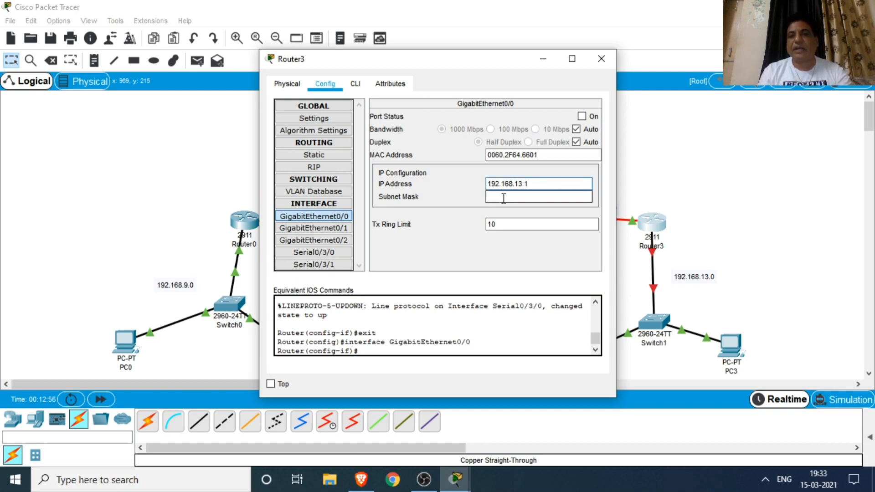
pyautogui.click(504, 198)
pyautogui.click(584, 117)
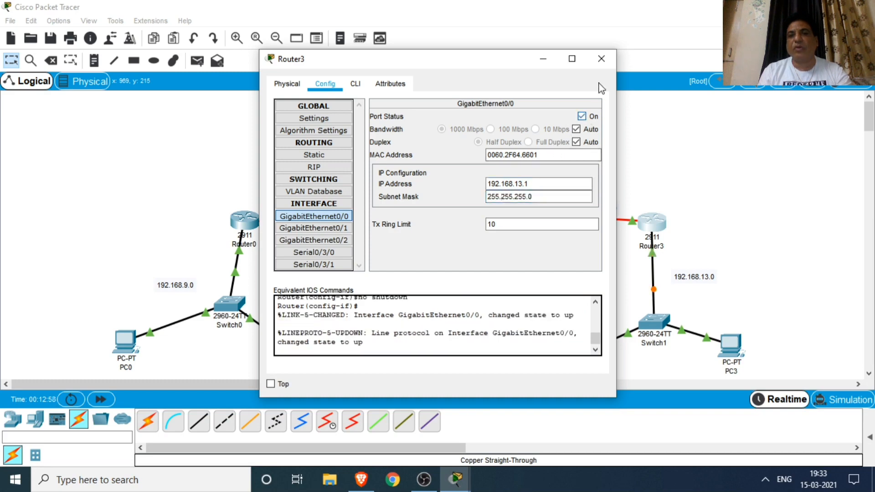
pyautogui.click(605, 60)
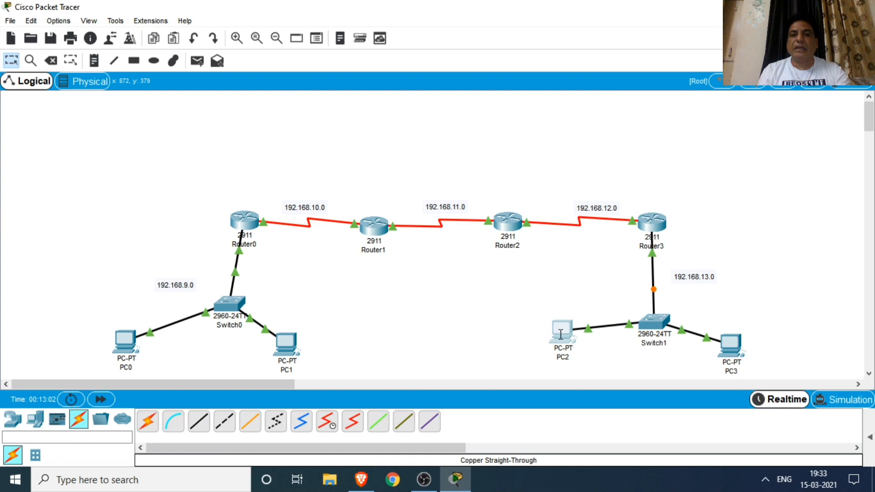
# Set PC2's static IP address to 192.168.13.2 and fill in the default subnet mask
pyautogui.click(561, 334)
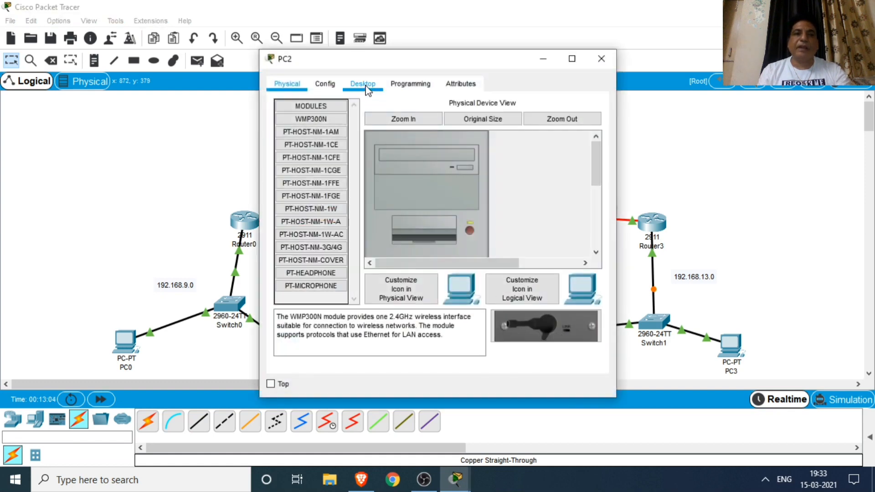
pyautogui.click(367, 86)
pyautogui.click(316, 139)
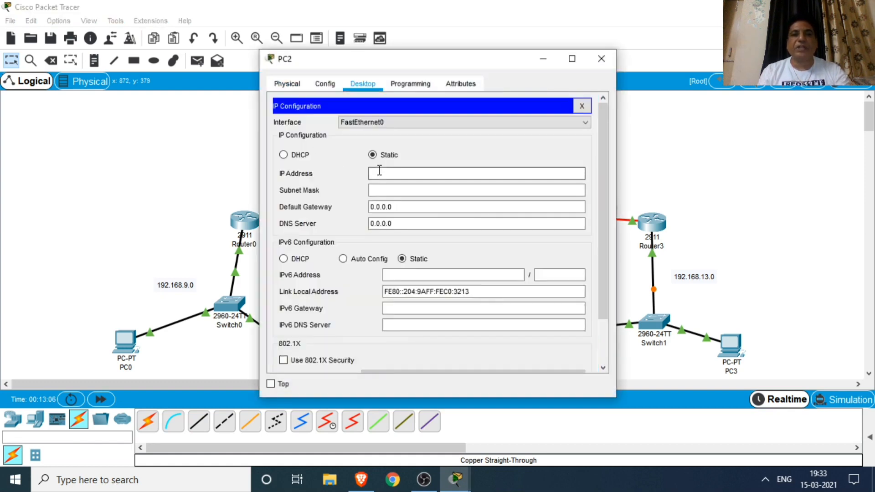
pyautogui.write('1')
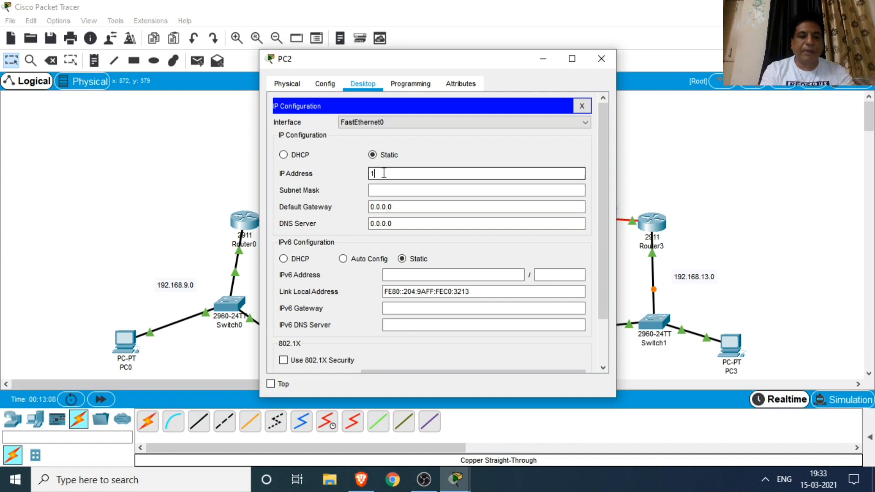
pyautogui.write('92.168')
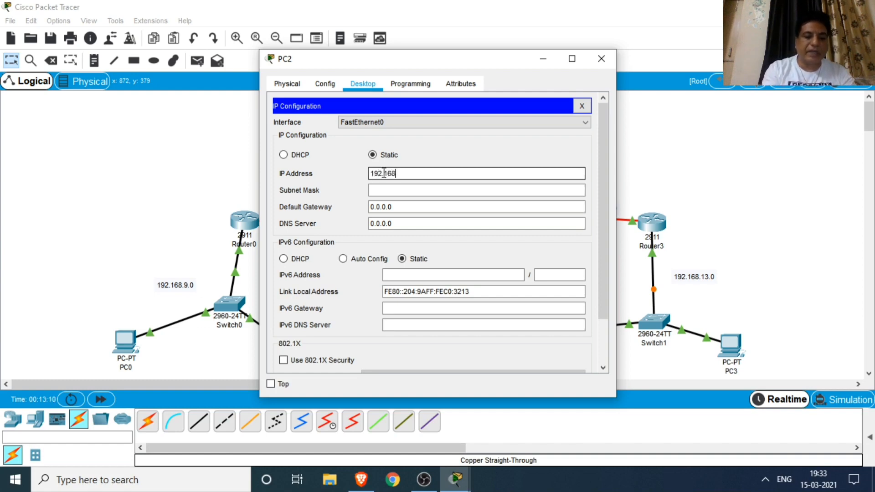
pyautogui.write('.13.2')
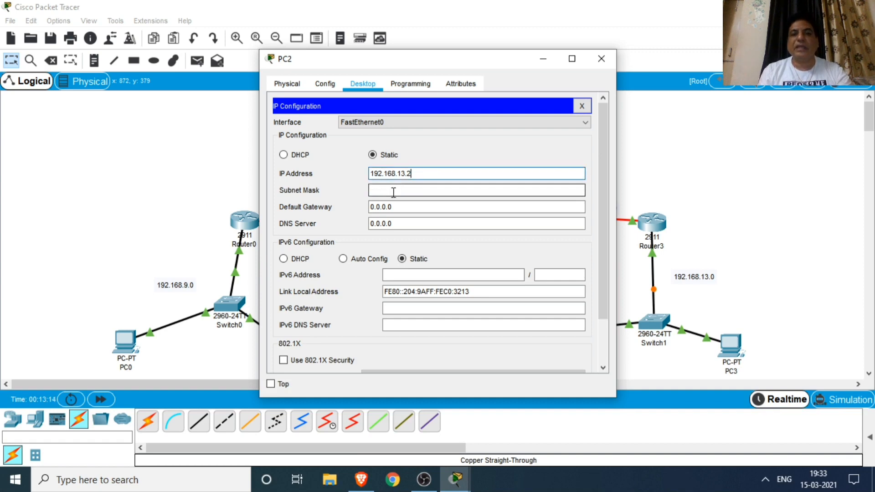
pyautogui.click(393, 189)
# Set both the default gateway and the DNS server of PC2 to 192.168.13.1
pyautogui.moveTo(400, 208); pyautogui.dragTo(362, 208)
pyautogui.write('192')
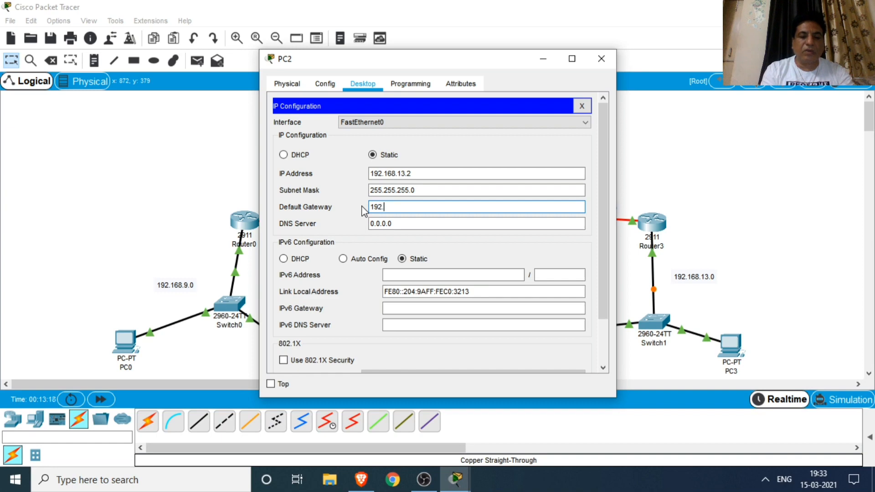
pyautogui.write('.168.1')
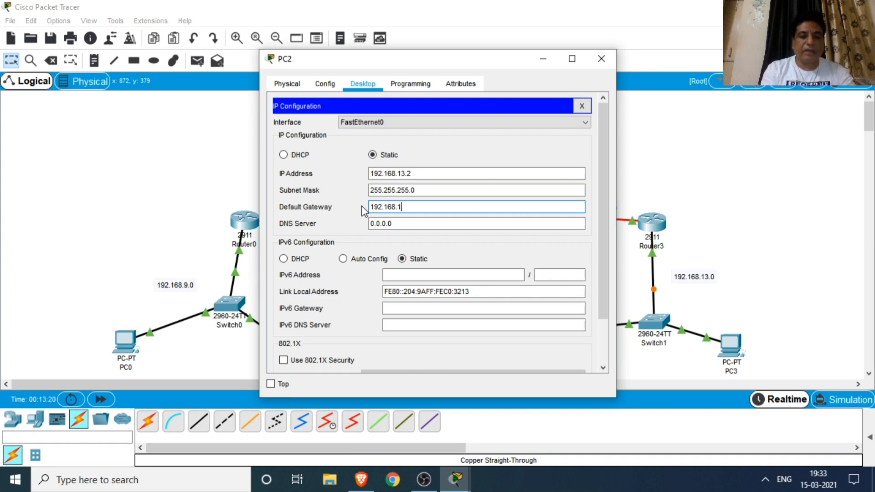
pyautogui.write('3.1')
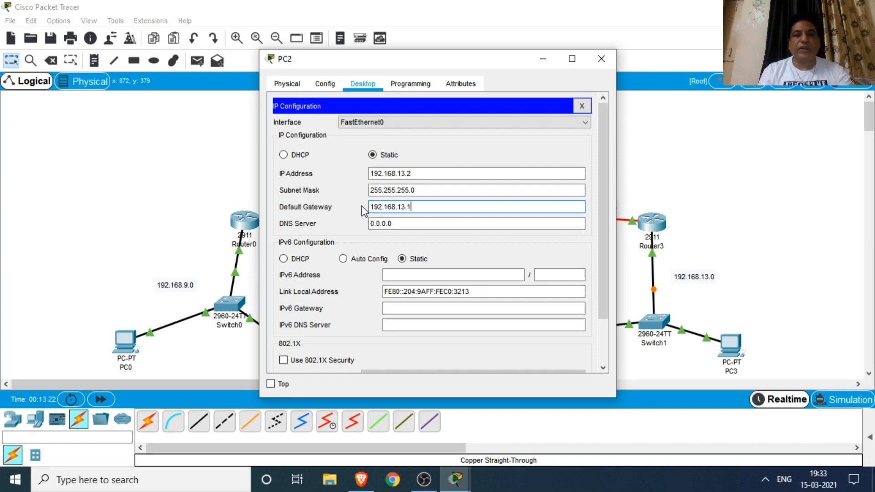
pyautogui.moveTo(421, 206); pyautogui.dragTo(352, 225)
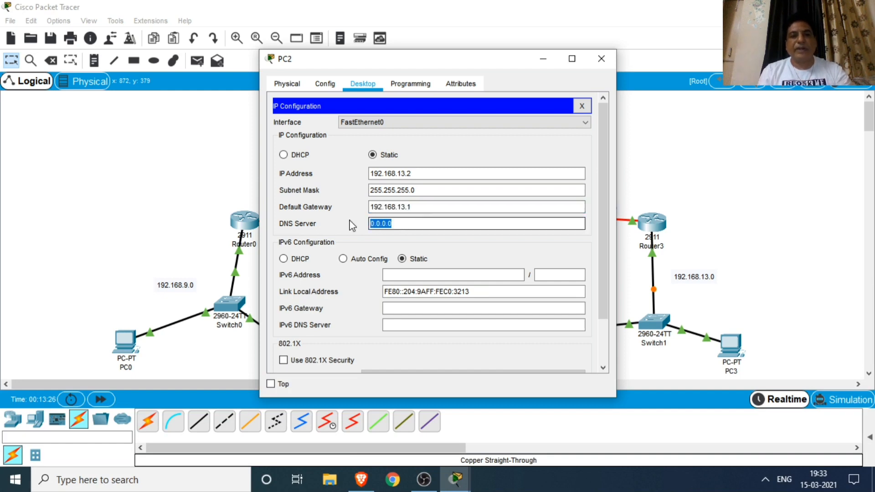
pyautogui.write('192.168.13.1')
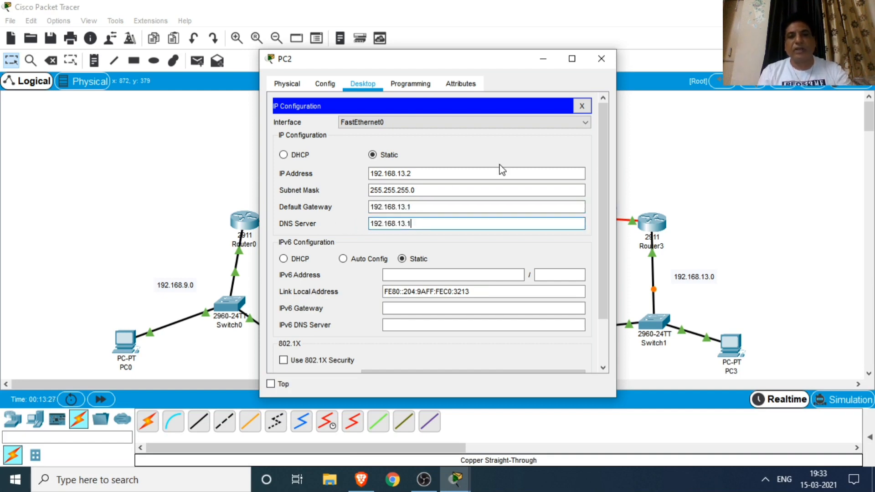
pyautogui.click(602, 60)
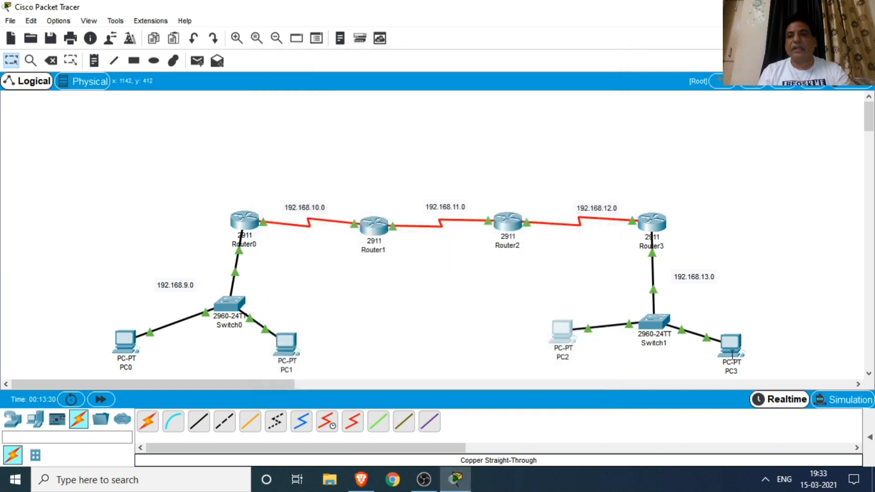
# Set both the default gateway and the DNS server of PC3 to 192.168.13.1
pyautogui.click(732, 344)
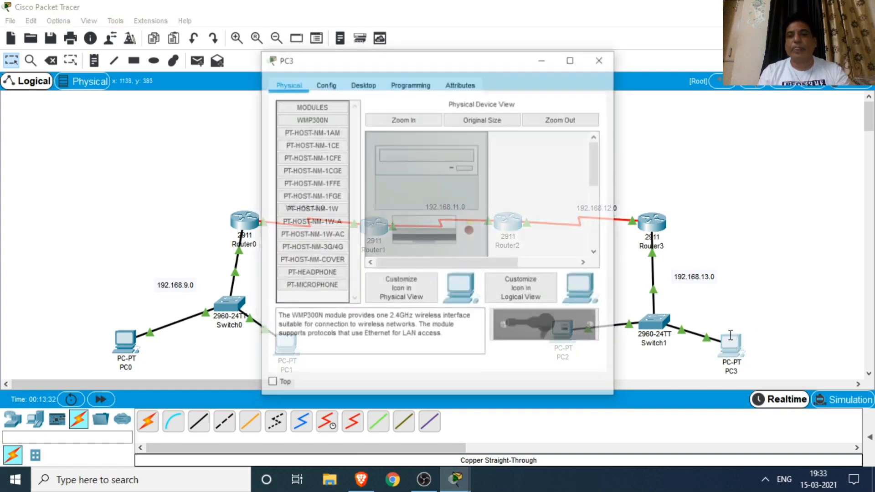
pyautogui.click(363, 85)
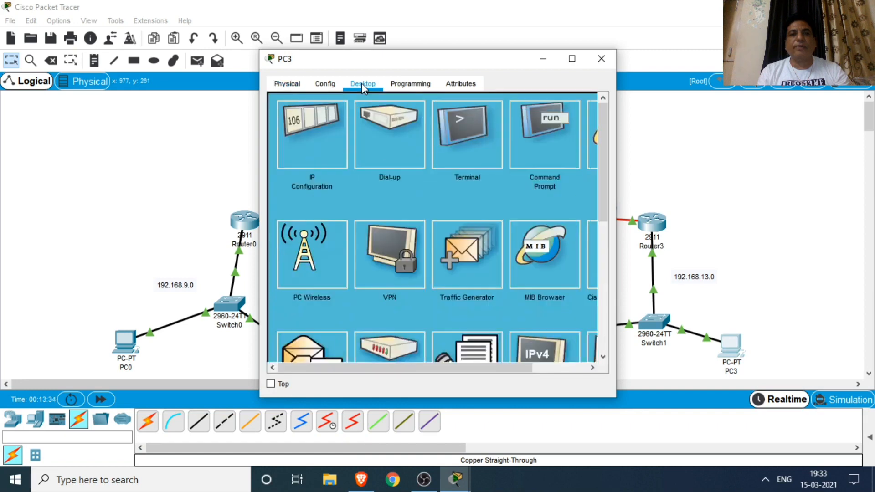
pyautogui.click(304, 131)
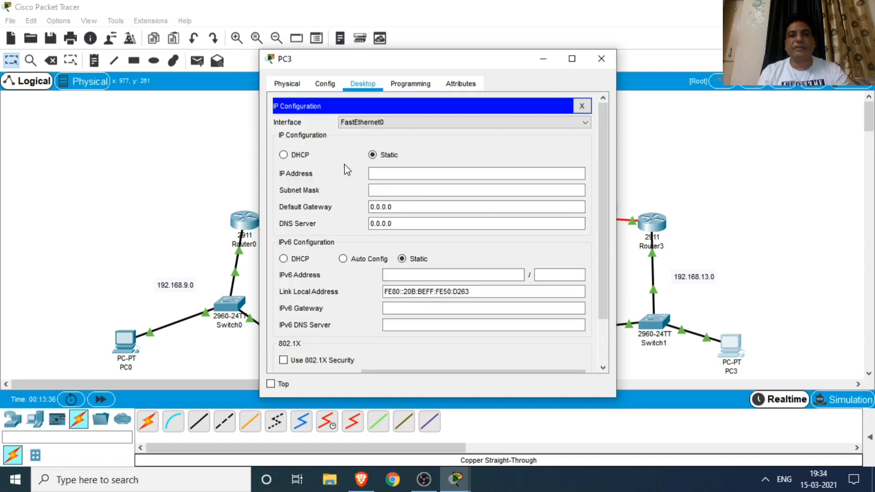
pyautogui.moveTo(399, 210); pyautogui.dragTo(357, 204)
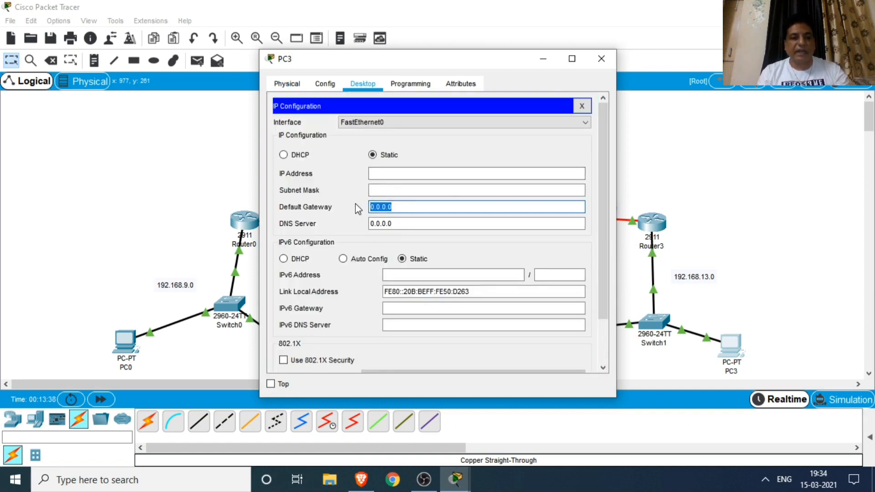
pyautogui.write('192.168.13.1')
pyautogui.moveTo(398, 223); pyautogui.dragTo(346, 215)
pyautogui.write('192.168.13.1')
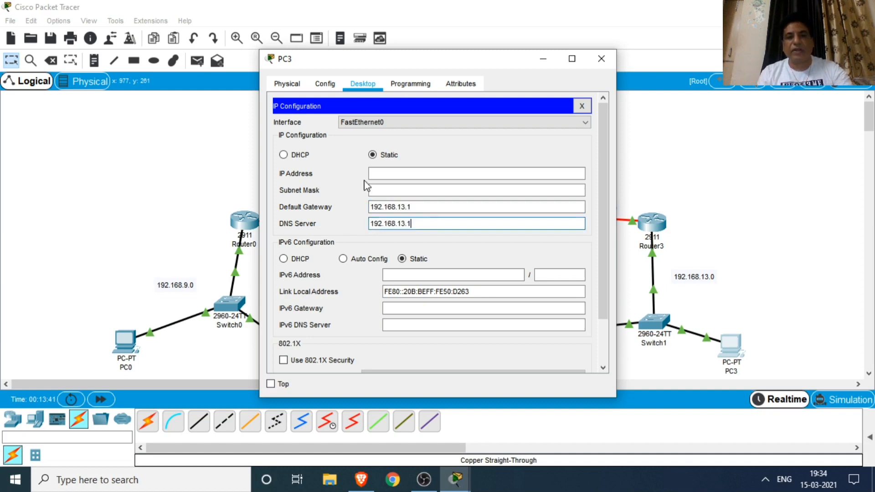
# Set PC3's static IP address to 192.168.13.3 and fill in the default subnet mask
pyautogui.click(377, 173)
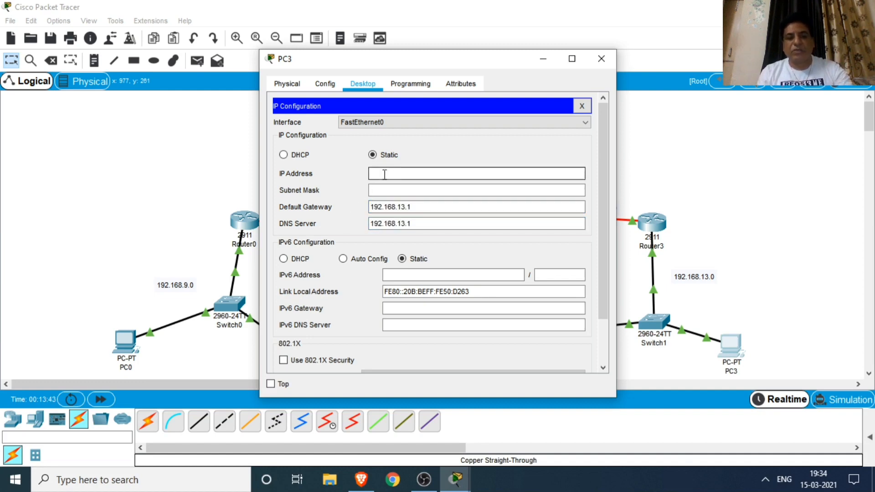
pyautogui.write('192.168.13.1')
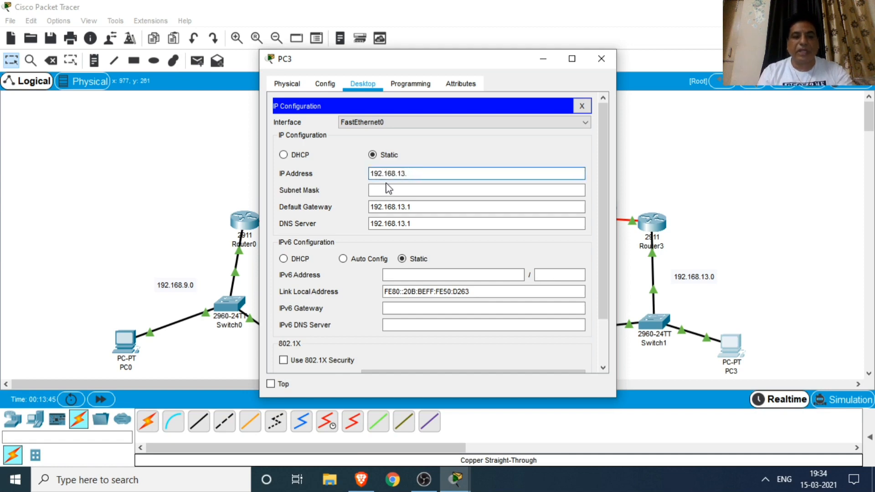
pyautogui.click(388, 192)
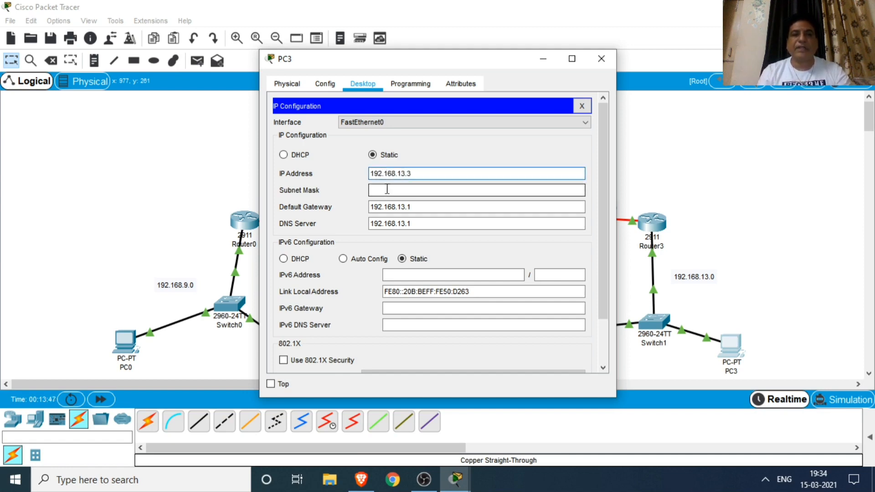
pyautogui.click(387, 189)
pyautogui.click(602, 58)
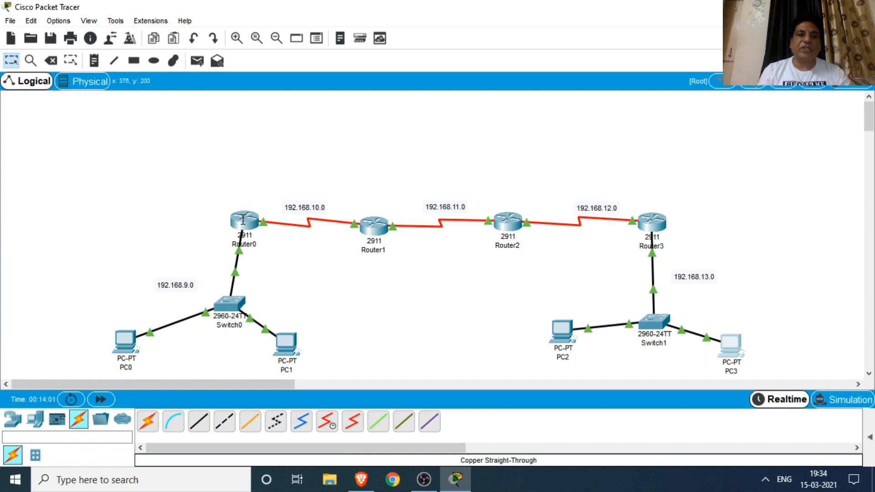
# Add a static route on Router0 to network 192.168.11.0 with mask 255.255.255.0 and next hop 192.168.10.2
pyautogui.moveTo(243, 220)
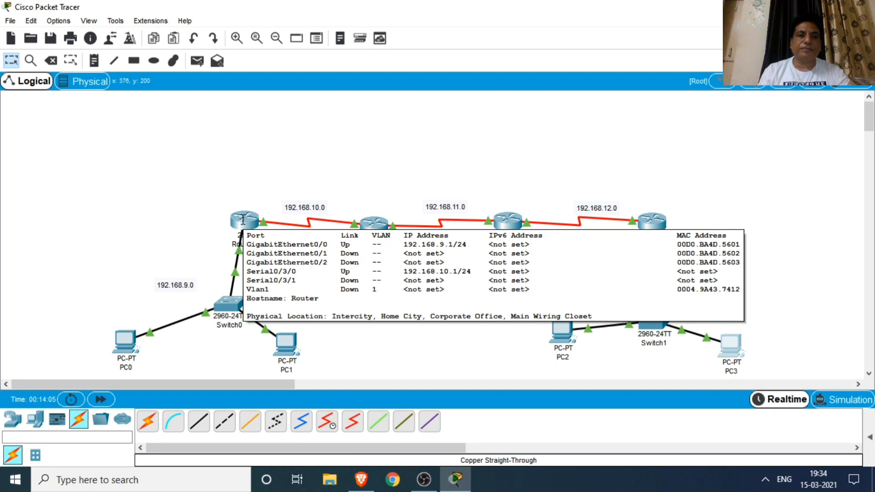
pyautogui.click(243, 220)
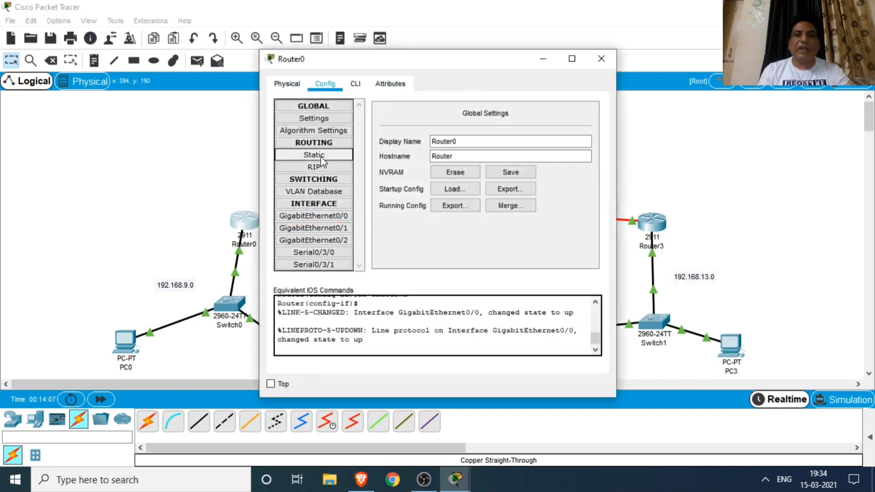
pyautogui.click(321, 157)
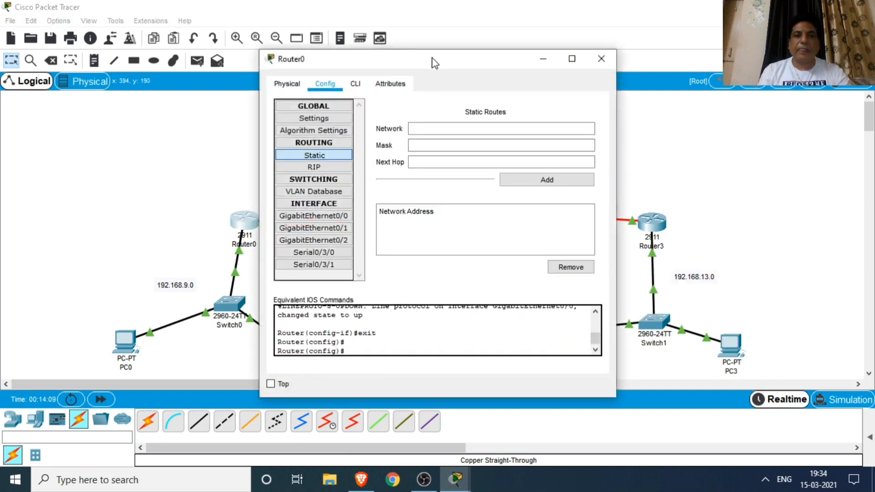
pyautogui.moveTo(433, 60); pyautogui.dragTo(674, 88)
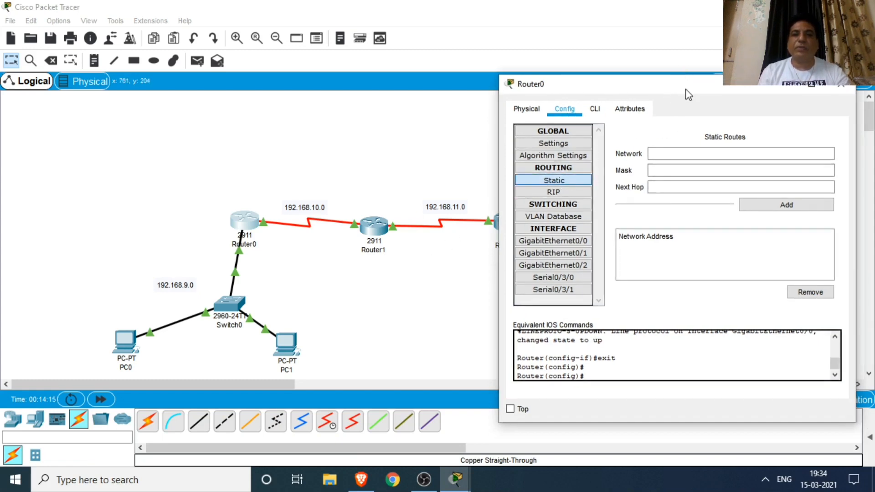
pyautogui.moveTo(684, 94); pyautogui.dragTo(566, 296)
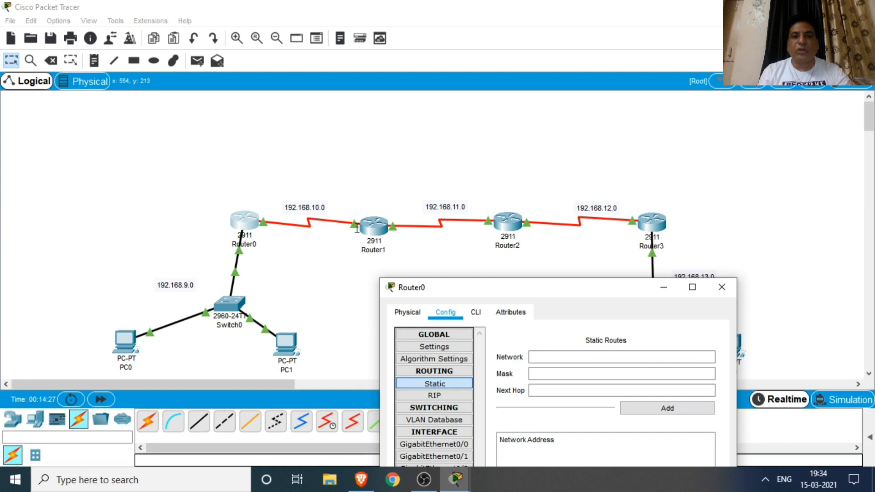
pyautogui.click(545, 358)
pyautogui.write('192.')
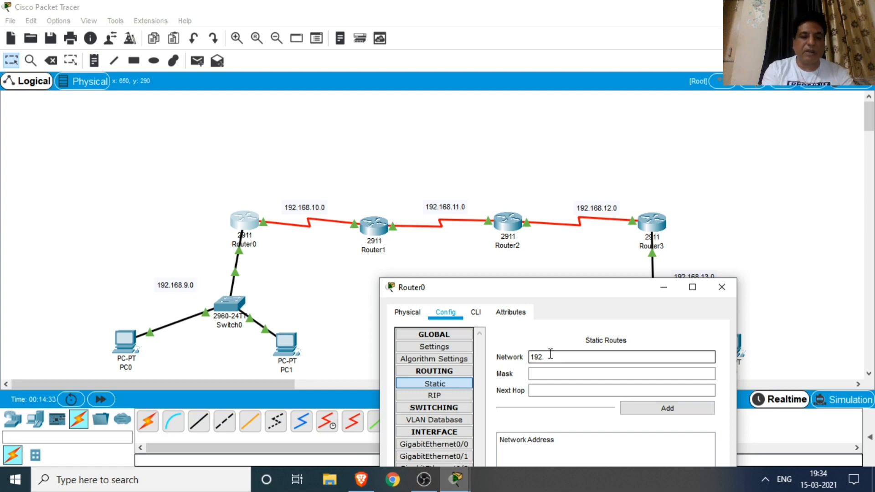
pyautogui.write('168.11.0')
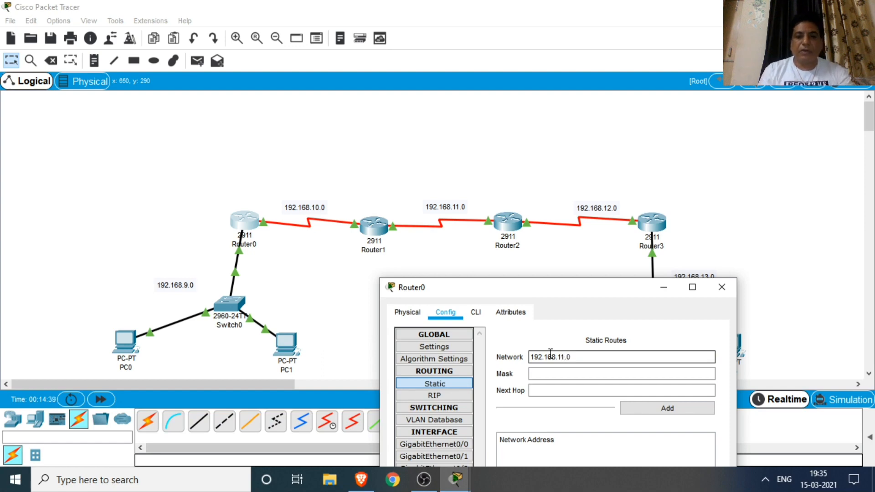
pyautogui.click(555, 374)
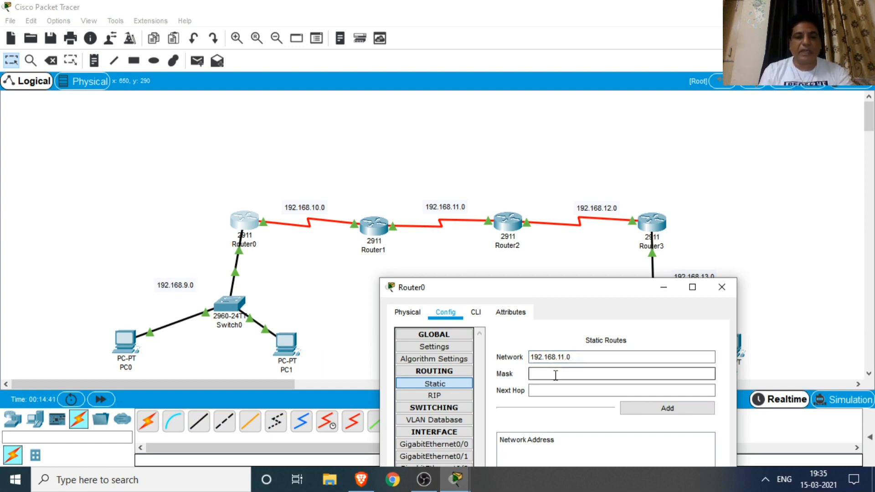
pyautogui.write('255.2')
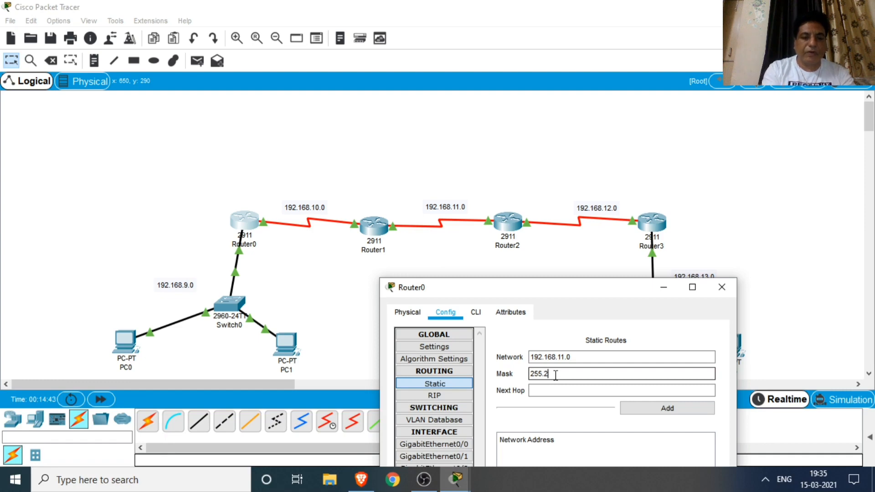
pyautogui.write('55.255.0')
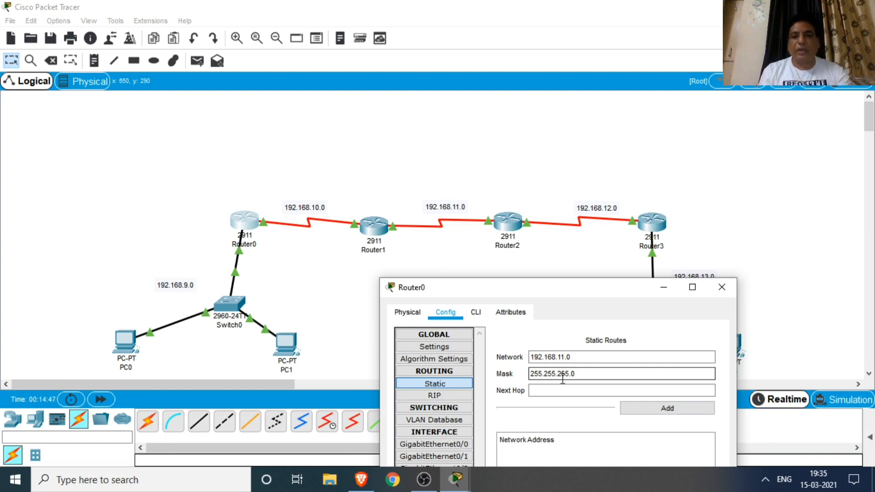
pyautogui.click(553, 391)
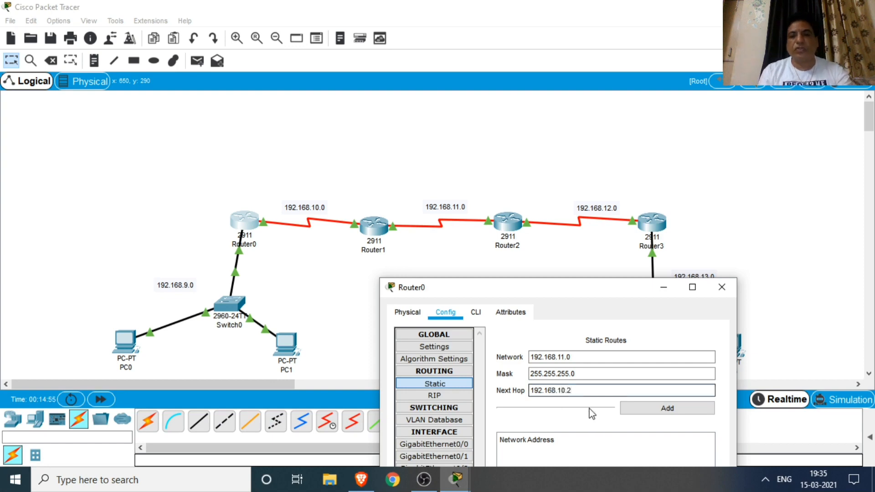
pyautogui.click(676, 409)
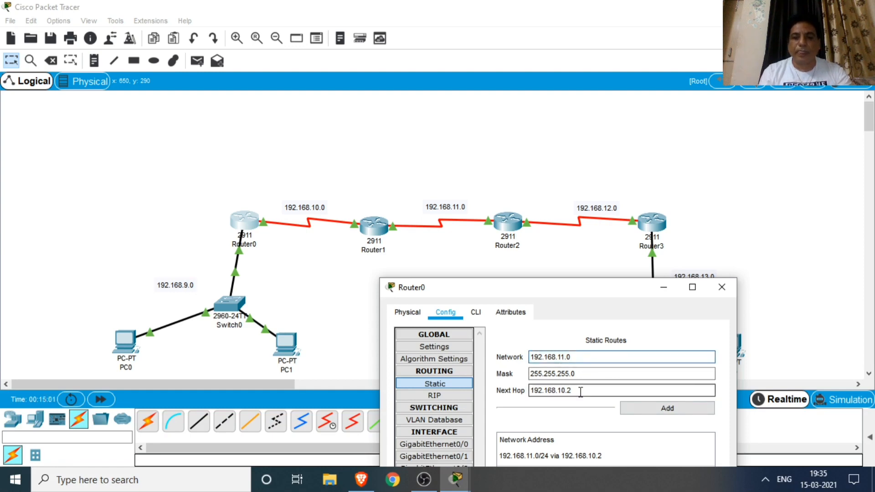
# Add a static route on Router0 to network 192.168.12.0 with the same mask and next hop 192.168.10.2
pyautogui.write('2')
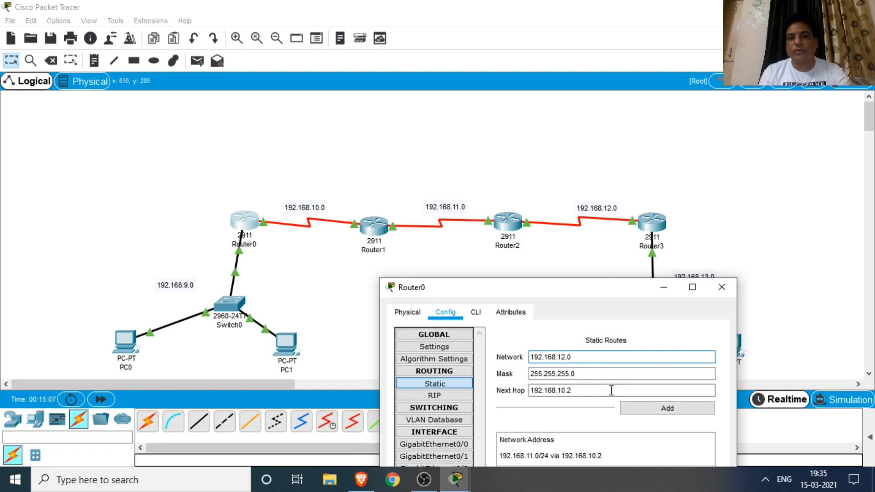
pyautogui.click(666, 409)
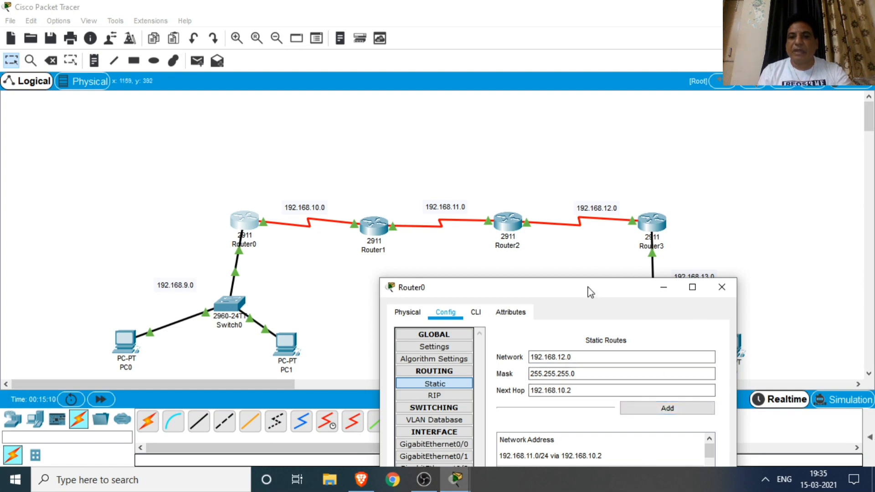
# Add a static route on Router0 to network 192.168.13.0 with mask 255.255.255.0 and next hop 192.168.10.2
pyautogui.moveTo(589, 287); pyautogui.dragTo(608, 244)
pyautogui.click(585, 313)
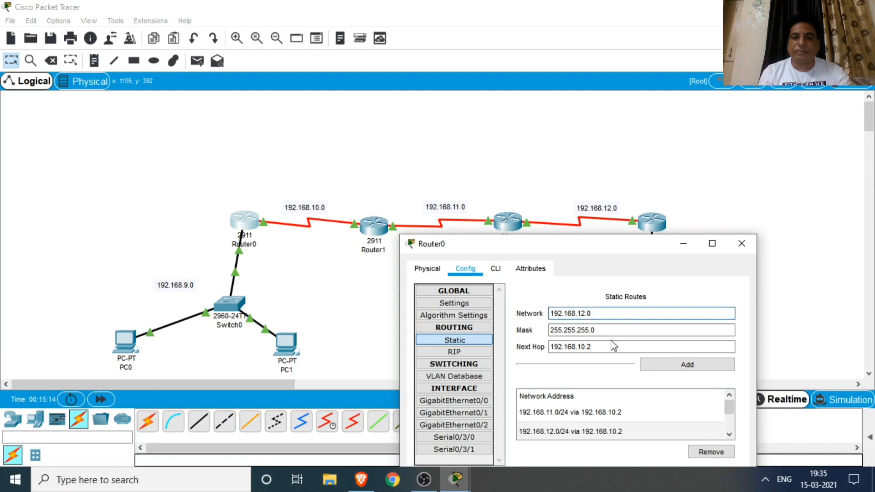
pyautogui.press('BackSpace')
pyautogui.write('3')
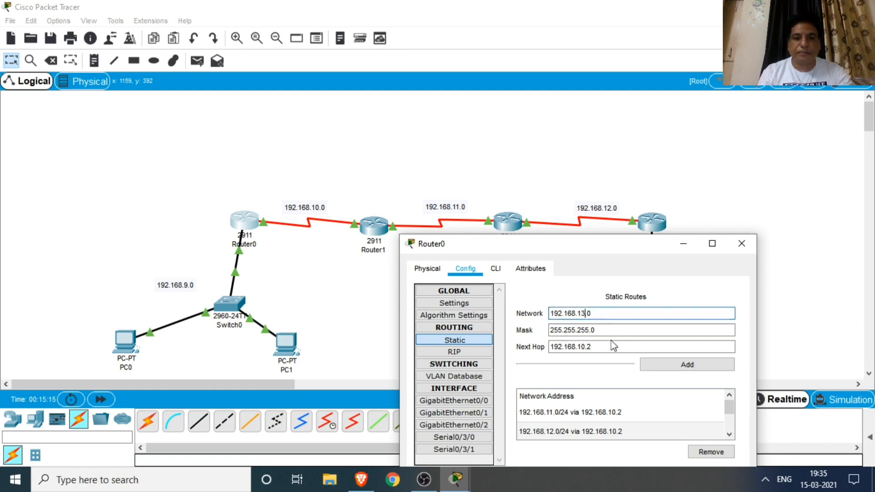
pyautogui.click(684, 366)
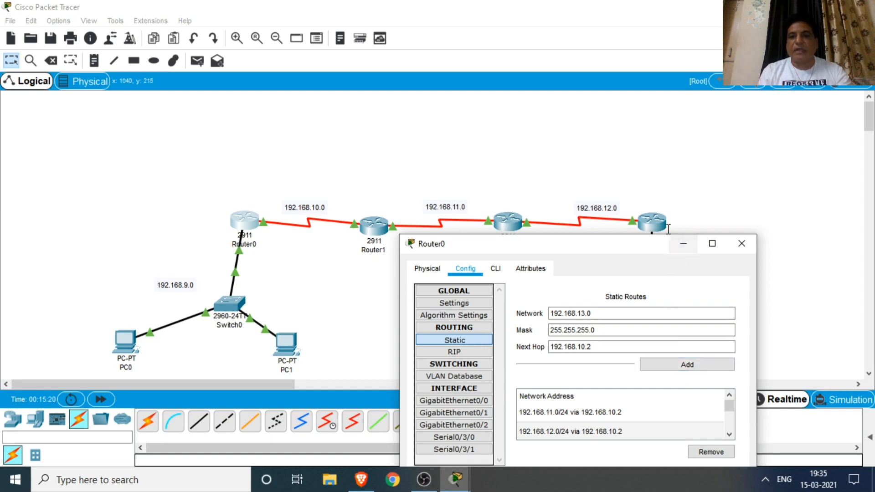
# Add a static route on Router0 to network 192.168.14.0 with the same mask and next hop 192.168.10.2, and review the route list
pyautogui.click(584, 313)
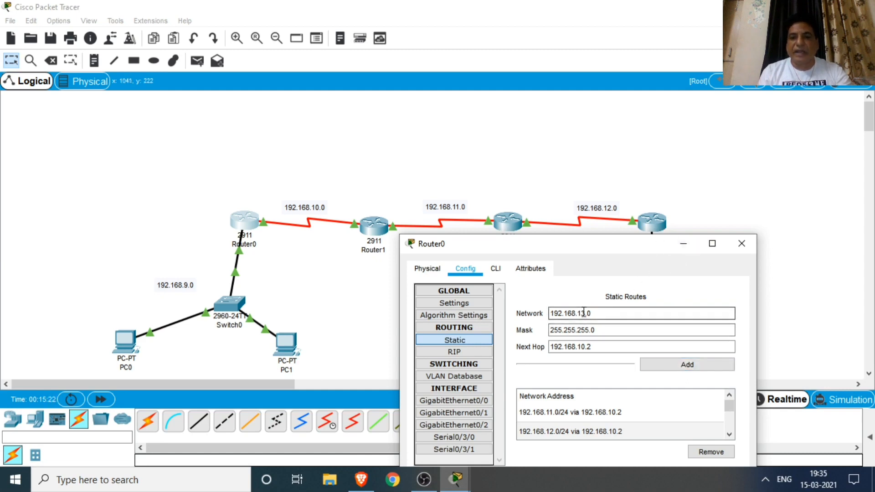
pyautogui.press('Delete')
pyautogui.write('3')
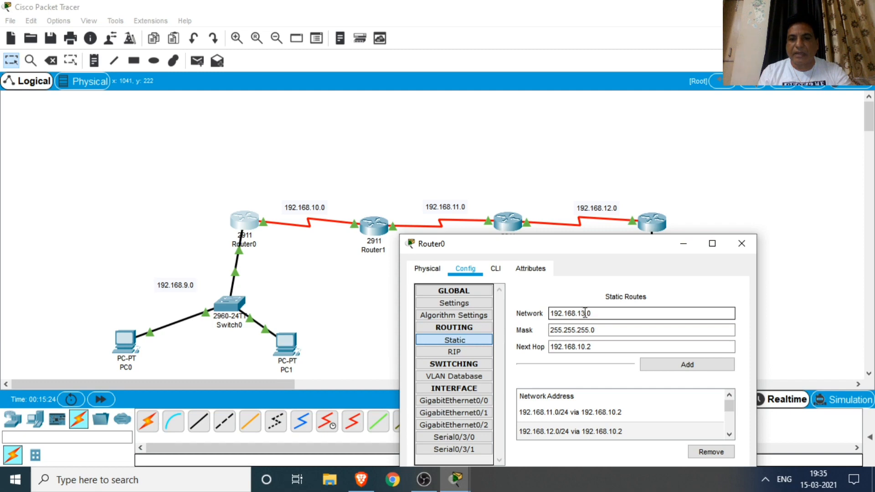
pyautogui.moveTo(586, 314); pyautogui.dragTo(583, 315)
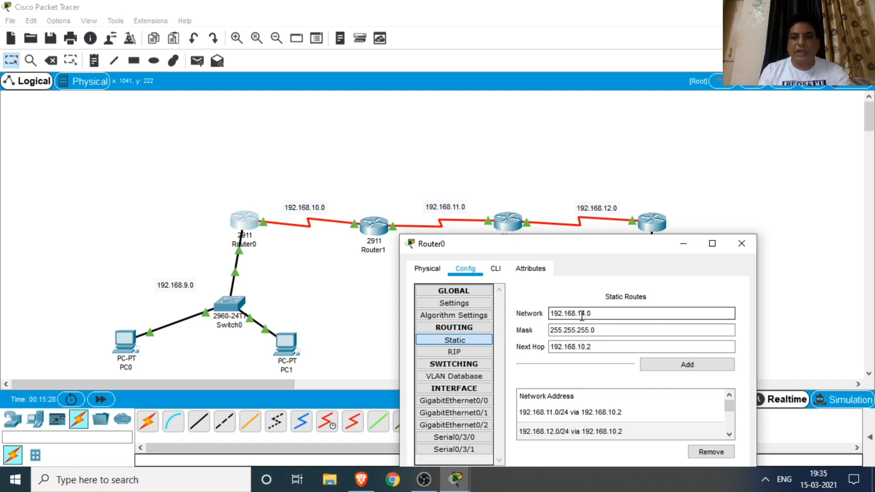
pyautogui.click(700, 369)
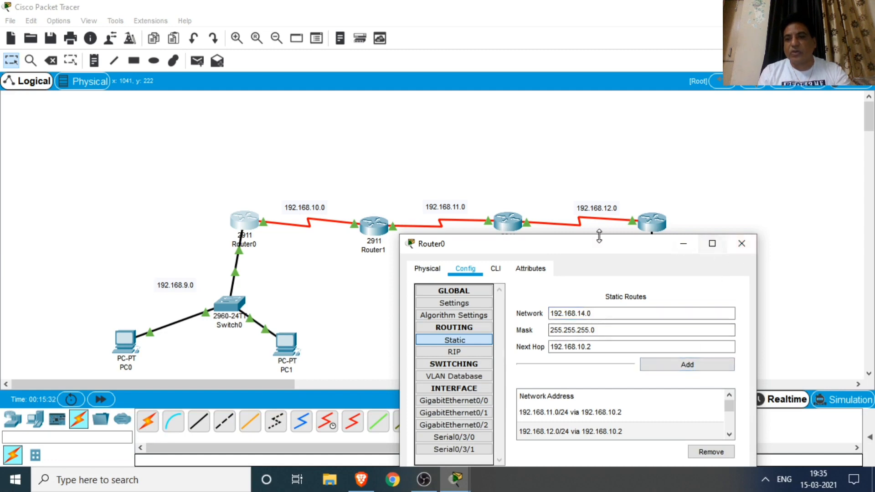
pyautogui.moveTo(600, 250); pyautogui.dragTo(702, 101)
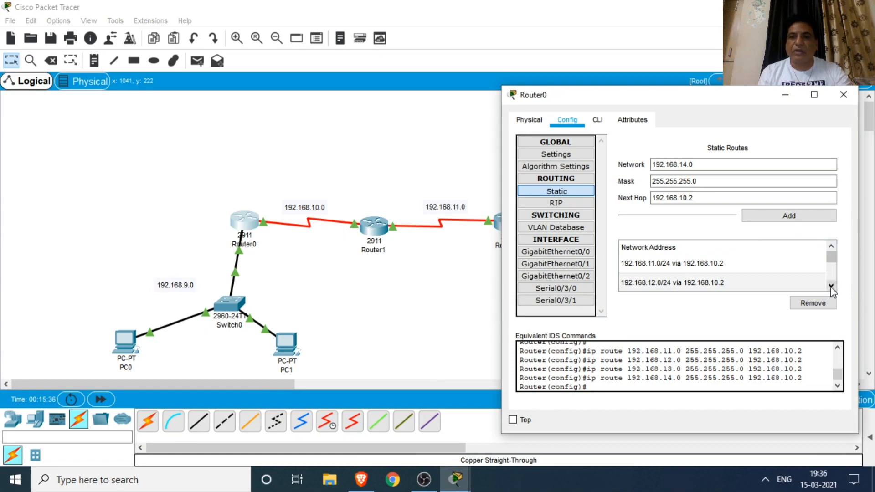
pyautogui.click(832, 286)
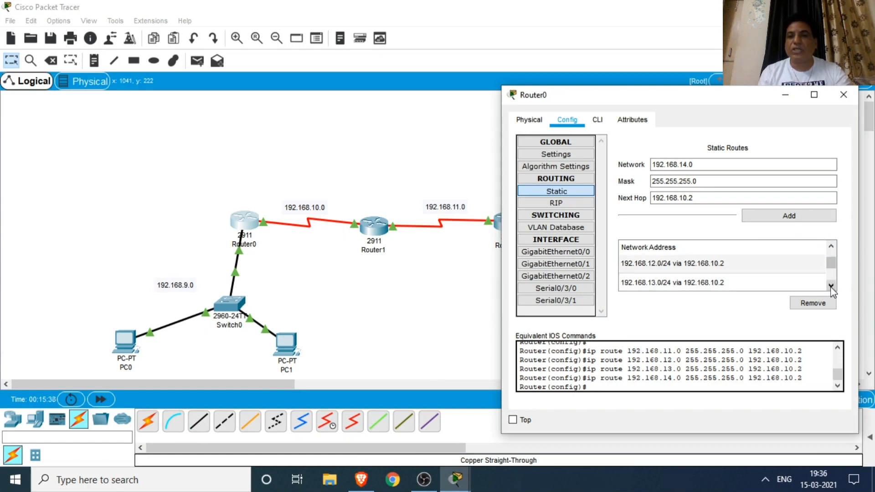
pyautogui.click(831, 286)
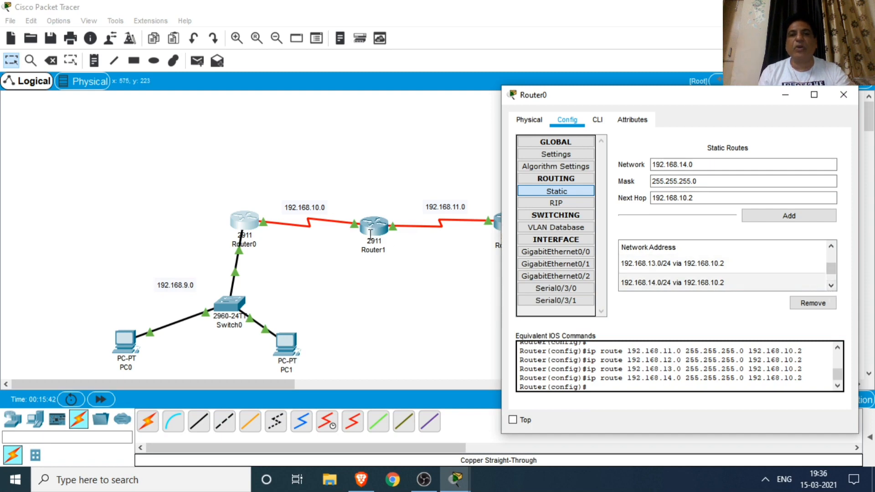
# Open the static routing configuration of Router1 and keep the topology's network labels in view
pyautogui.moveTo(670, 98); pyautogui.dragTo(734, 152)
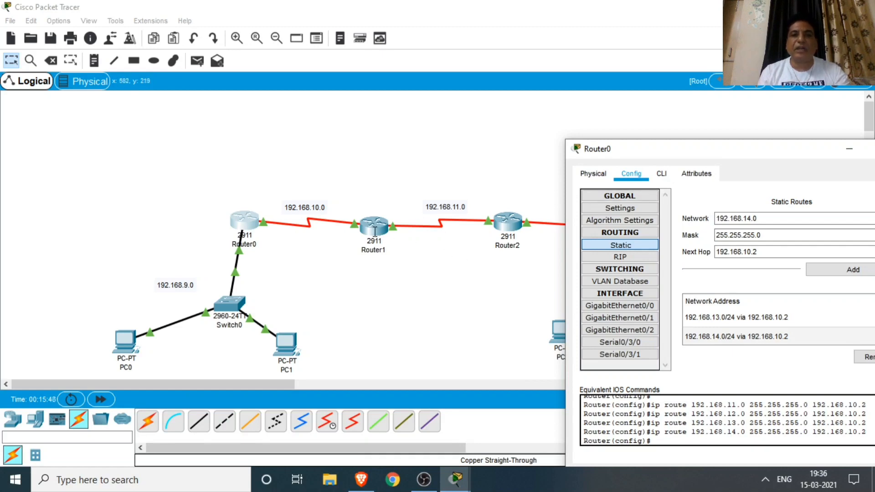
pyautogui.click(375, 231)
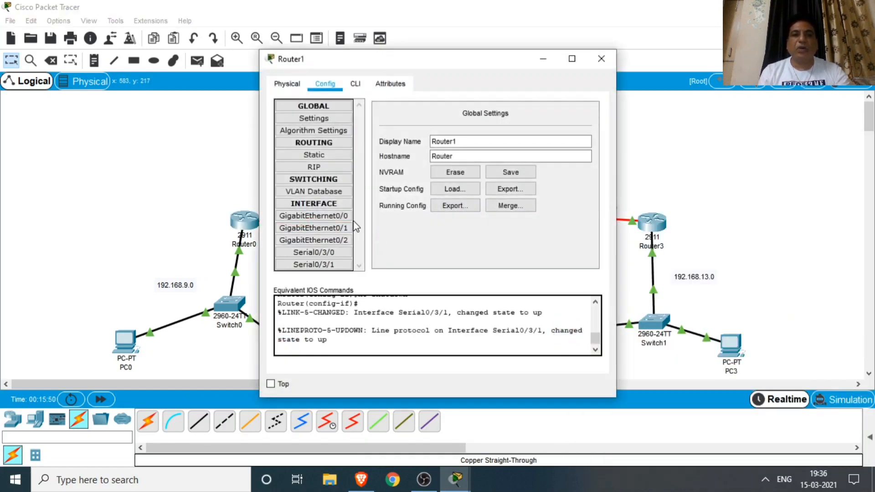
pyautogui.click(316, 155)
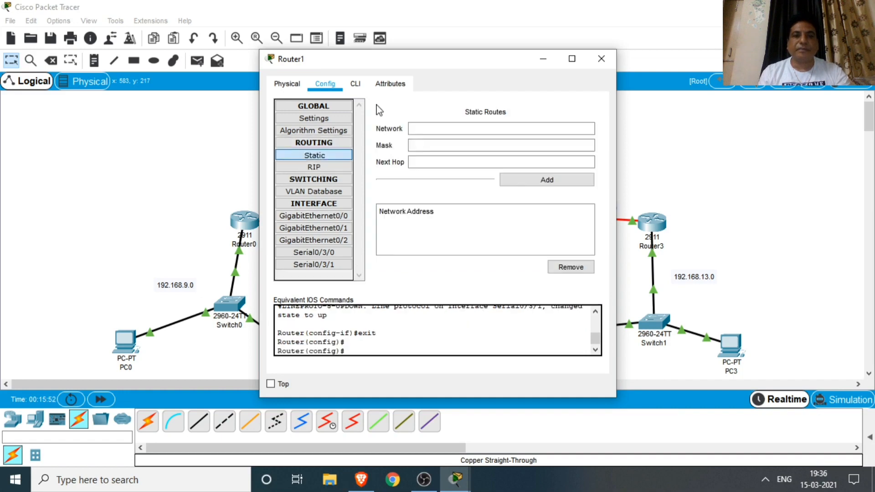
pyautogui.moveTo(440, 63); pyautogui.dragTo(658, 90)
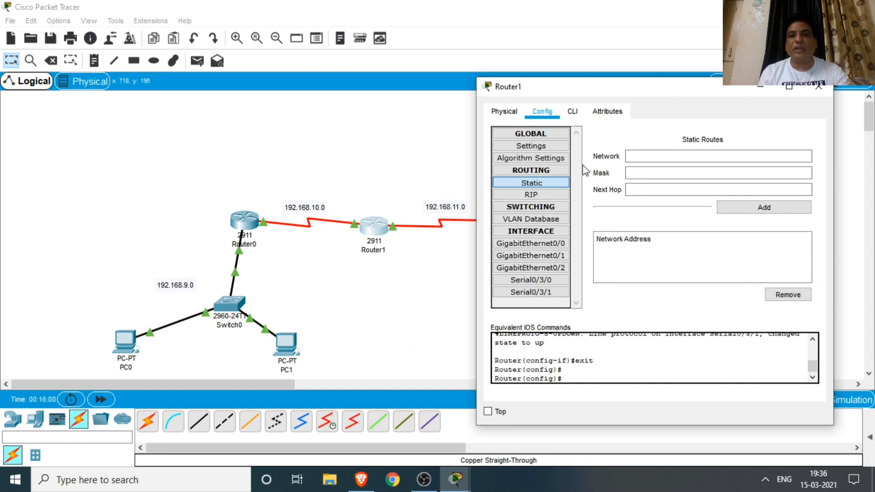
# Add a static route on Router1 to network 192.168.9.0 with mask 255.255.255.0 and next hop 192.168.10.1
pyautogui.click(639, 158)
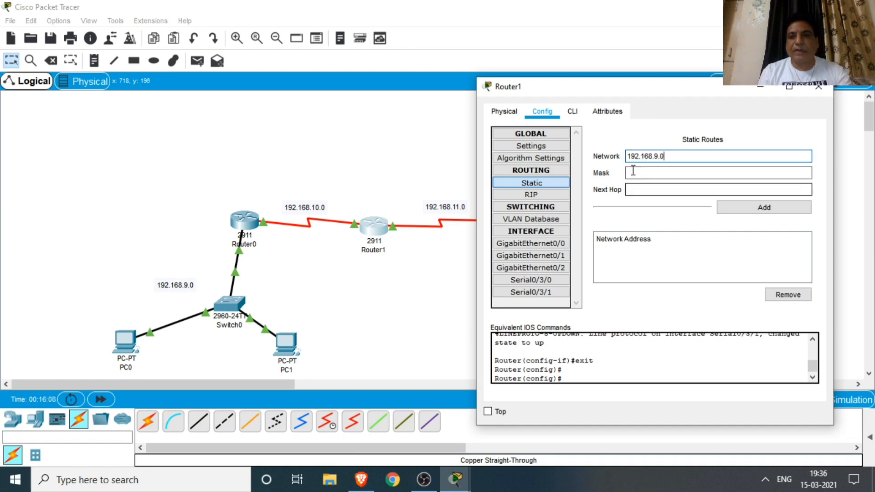
pyautogui.click(633, 172)
pyautogui.write('255')
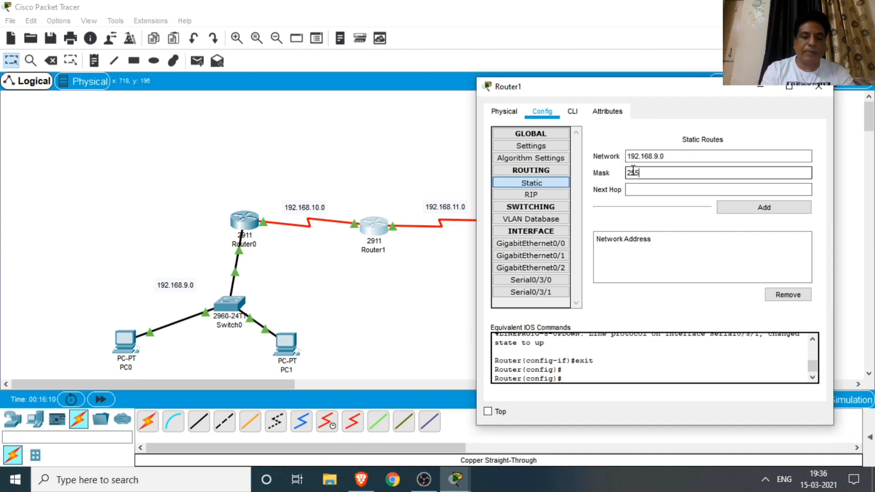
pyautogui.write('.255')
pyautogui.write('.')
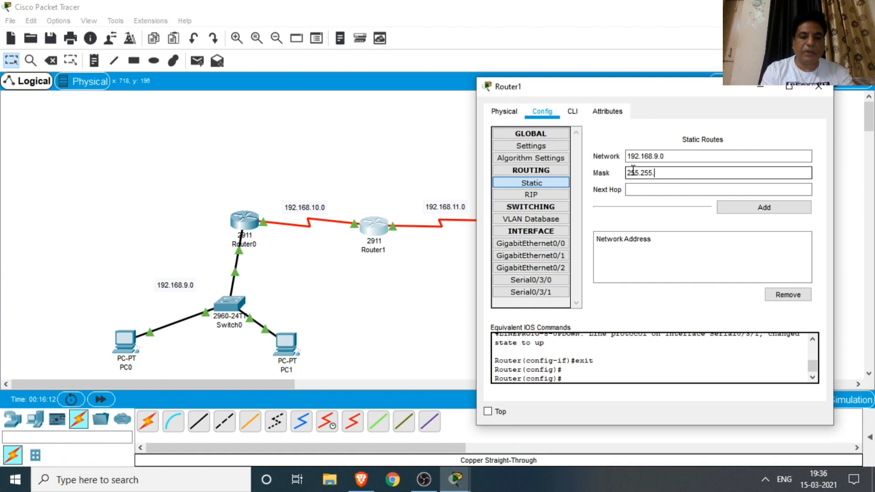
pyautogui.write('255.0')
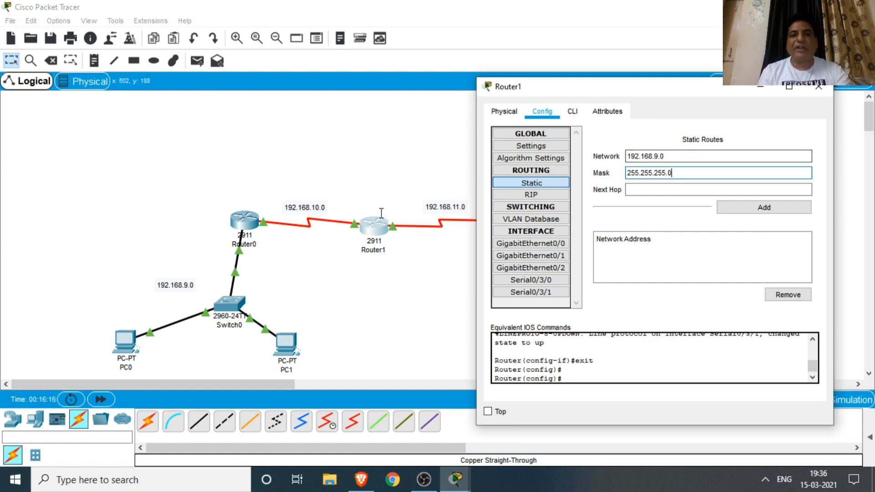
pyautogui.click(657, 194)
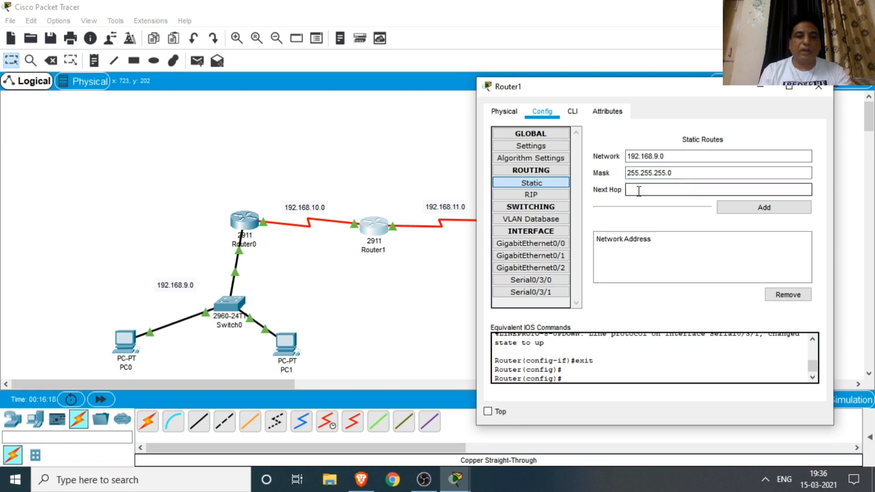
pyautogui.write('192.168.10.1')
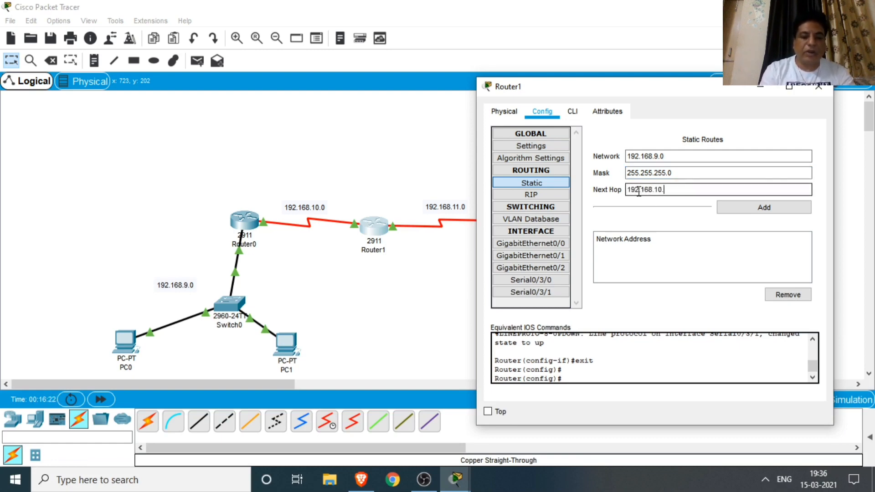
pyautogui.click(755, 211)
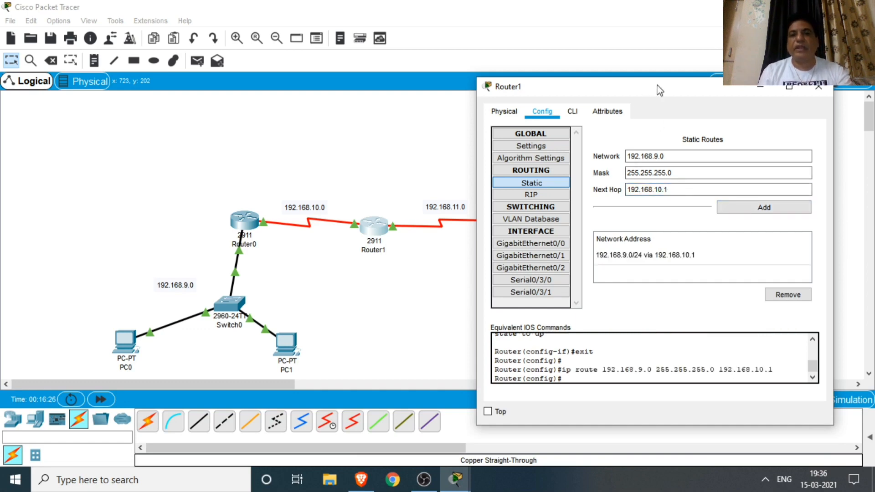
# Add a static route on Router1 to network 192.168.12.0 with the same mask and next hop 192.168.11.2
pyautogui.moveTo(659, 91); pyautogui.dragTo(207, 284)
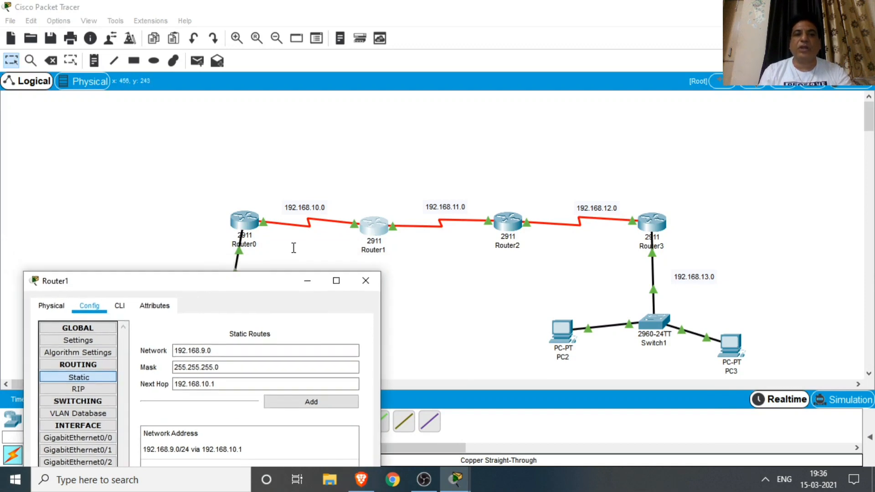
pyautogui.moveTo(231, 288); pyautogui.dragTo(254, 268)
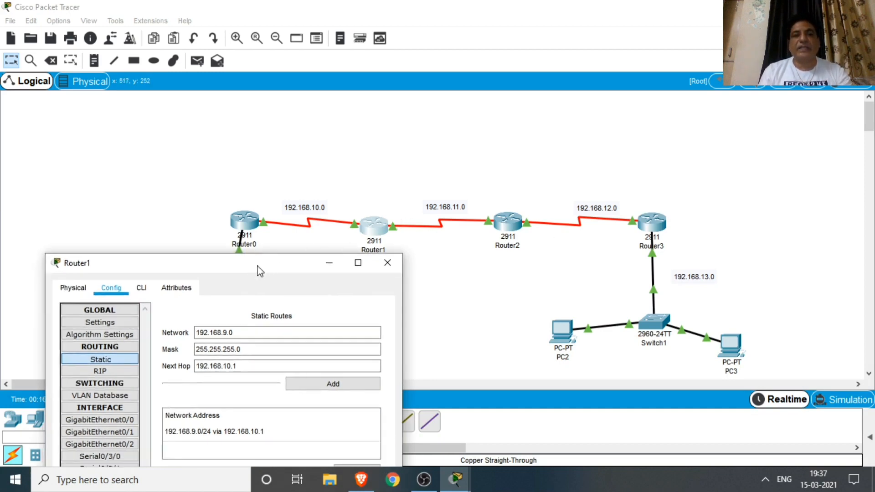
pyautogui.moveTo(259, 271); pyautogui.dragTo(201, 151)
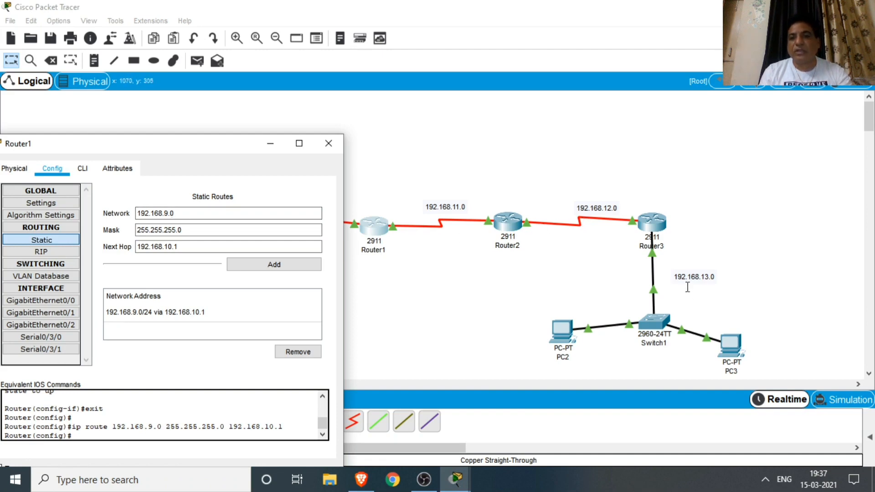
pyautogui.doubleClick(167, 213)
pyautogui.write('12')
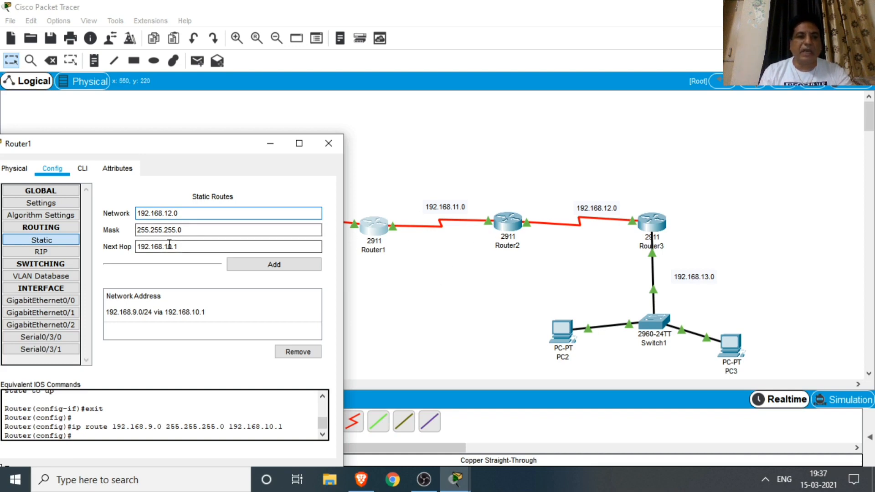
pyautogui.click(196, 247)
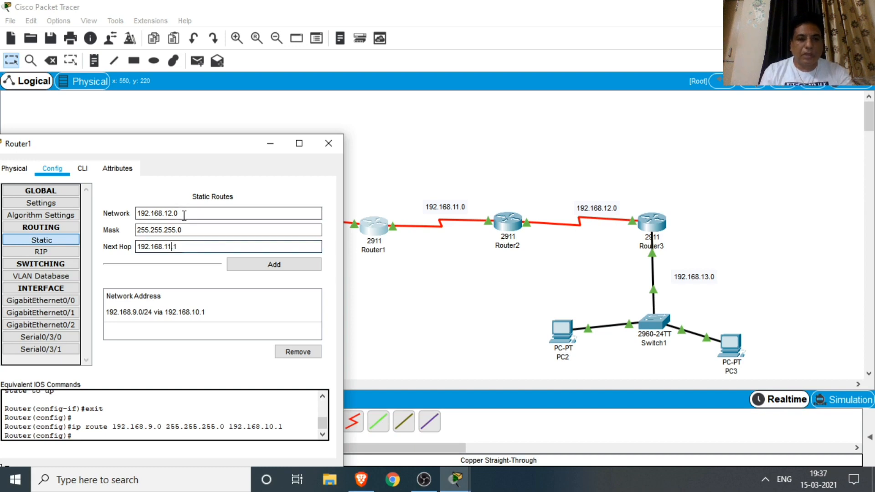
pyautogui.click(182, 245)
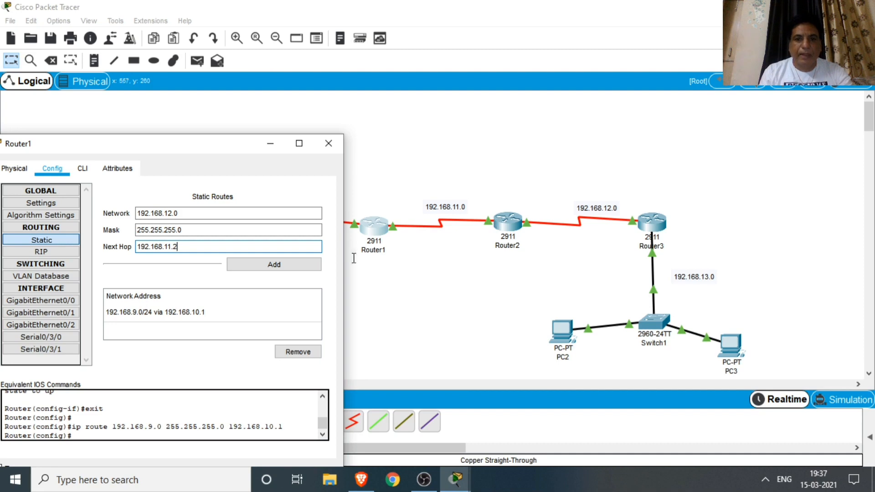
pyautogui.click(263, 264)
# Add a static route on Router1 to network 192.168.13.0 with the same mask and next hop 192.168.11.2
pyautogui.click(173, 217)
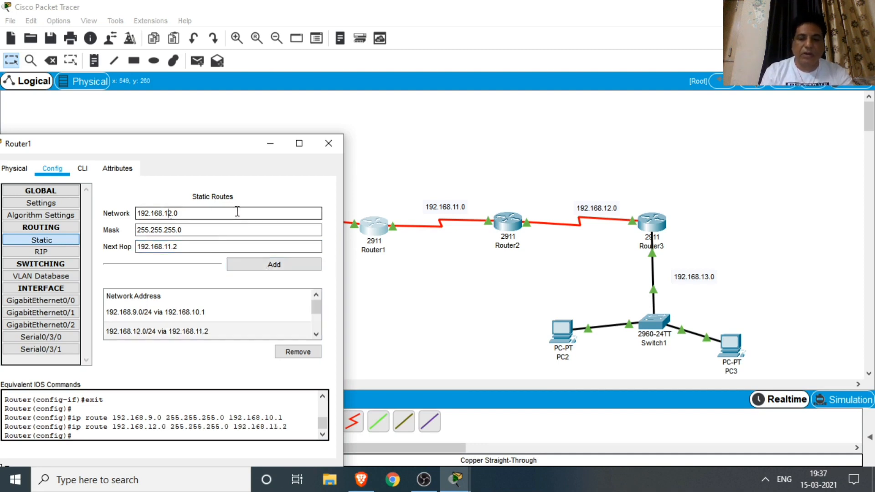
pyautogui.press('BackSpace')
pyautogui.write('3')
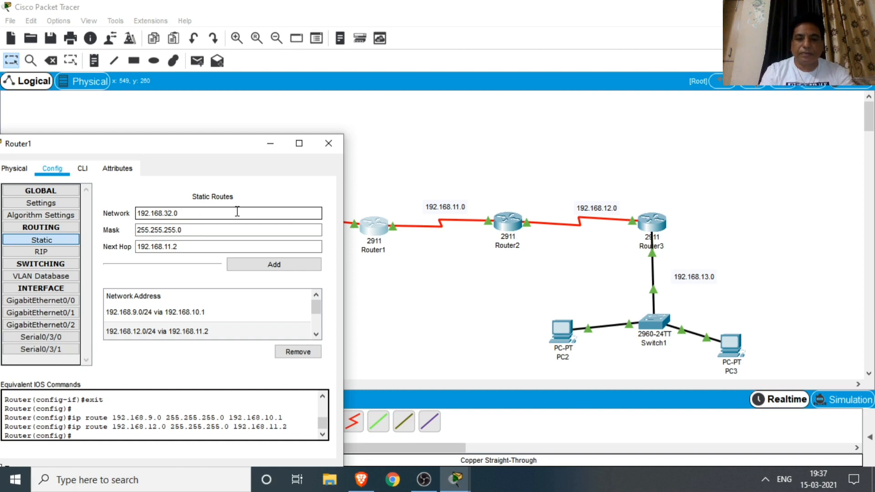
pyautogui.press('BackSpace')
pyautogui.press('BackSpace')
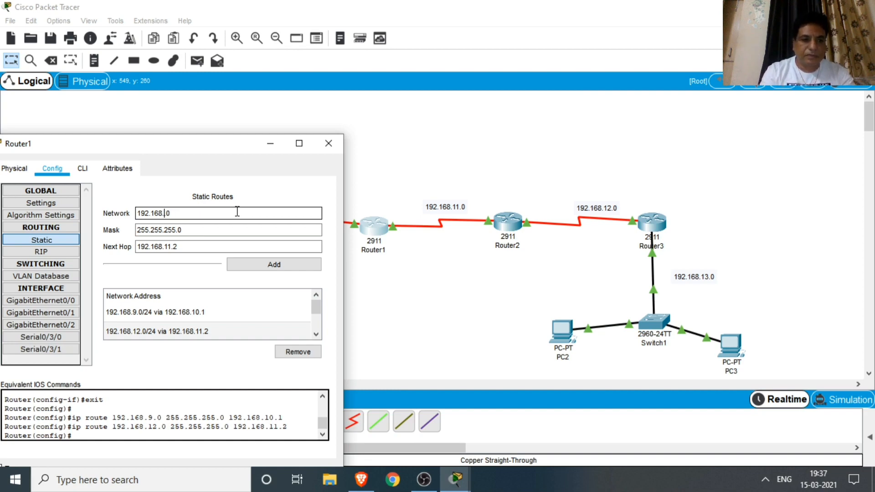
pyautogui.write('13.')
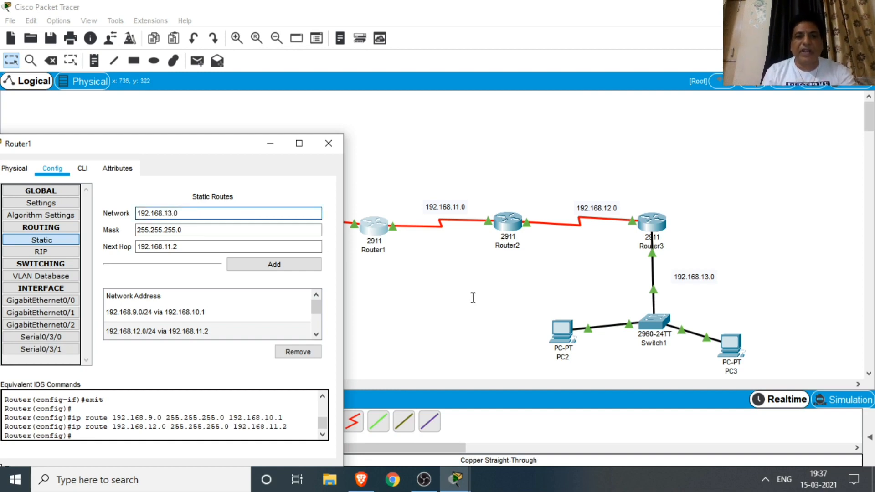
pyautogui.click(297, 269)
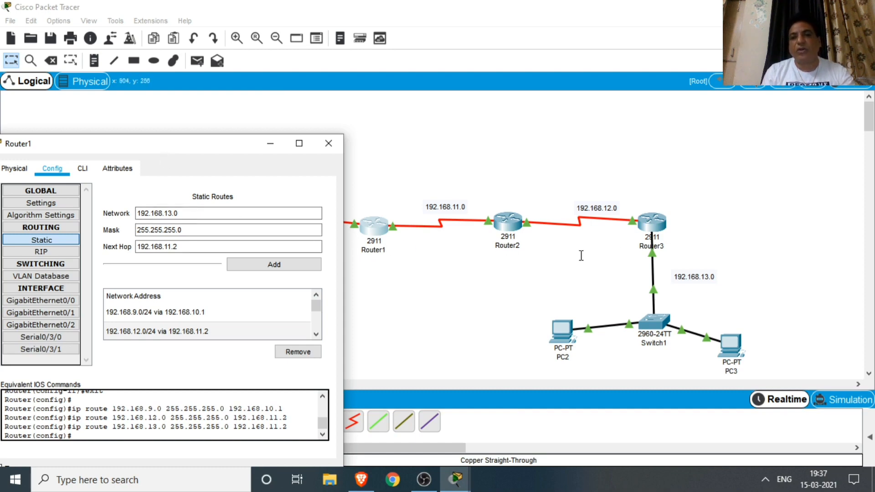
# Open the static routing configuration of Router2 without covering the routers in the topology
pyautogui.moveTo(232, 149); pyautogui.dragTo(153, 106)
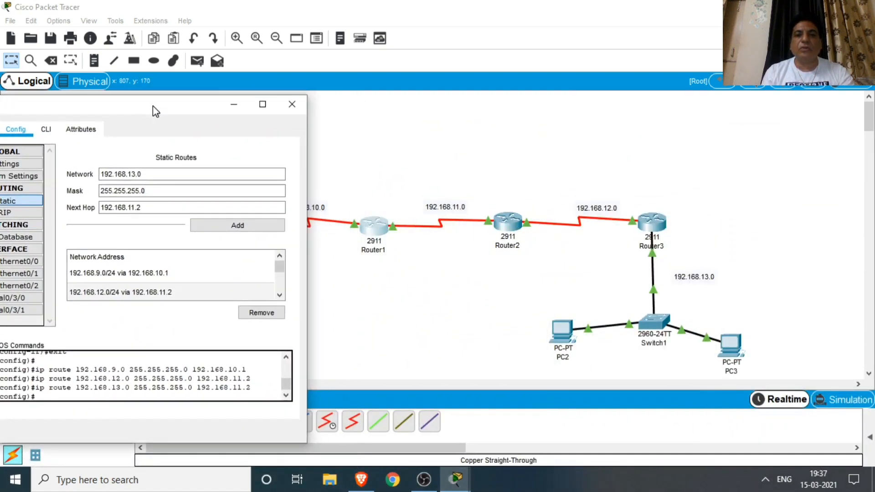
pyautogui.click(510, 223)
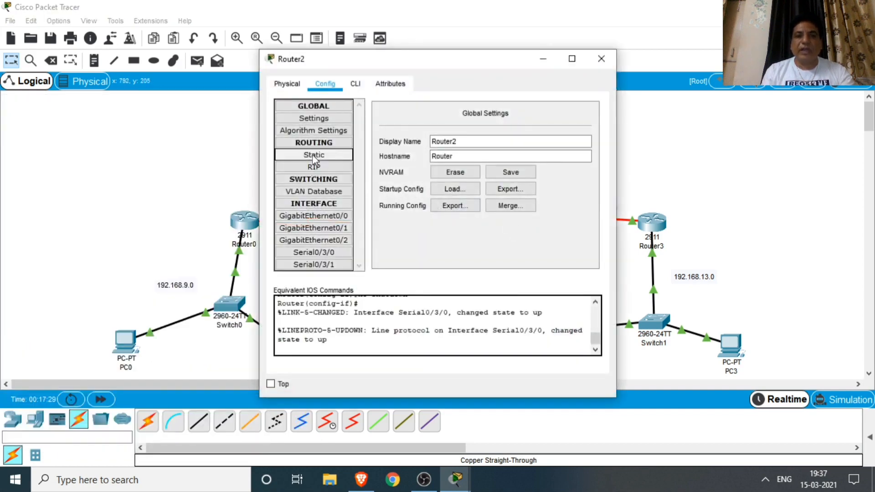
pyautogui.click(314, 156)
pyautogui.moveTo(432, 59); pyautogui.dragTo(79, 72)
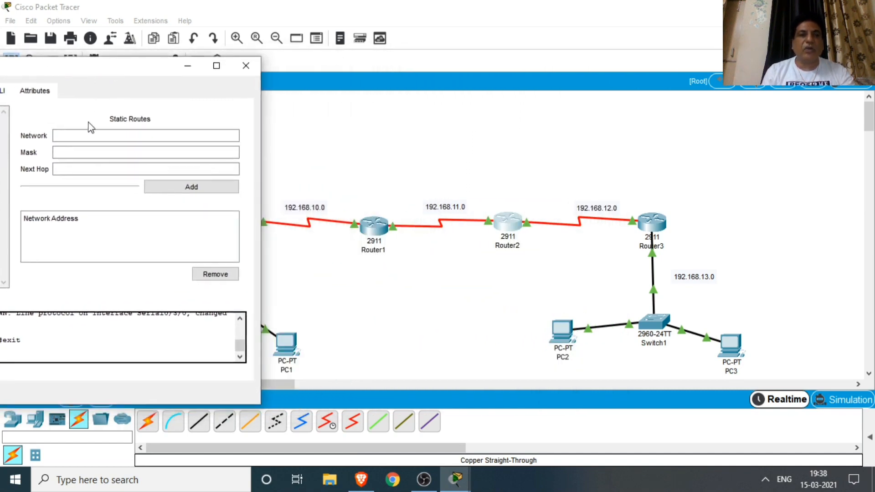
# Add a static route on Router2 to network 192.168.10.0 with mask 255.255.255.0 and next hop 192.168.11.1
pyautogui.click(74, 135)
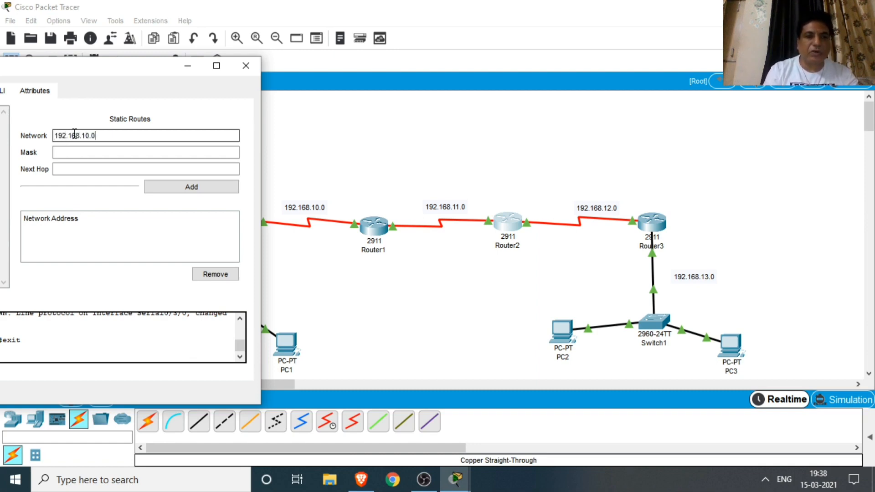
pyautogui.click(75, 152)
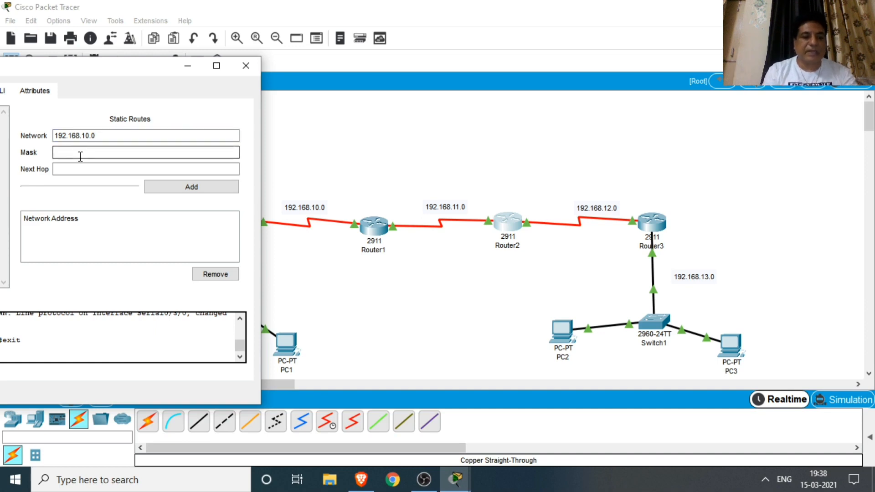
pyautogui.write('255.2')
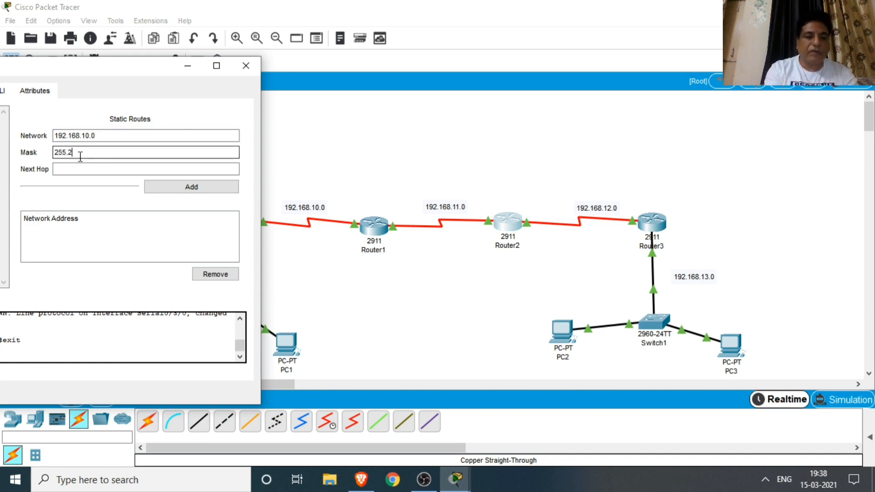
pyautogui.write('55.255.0')
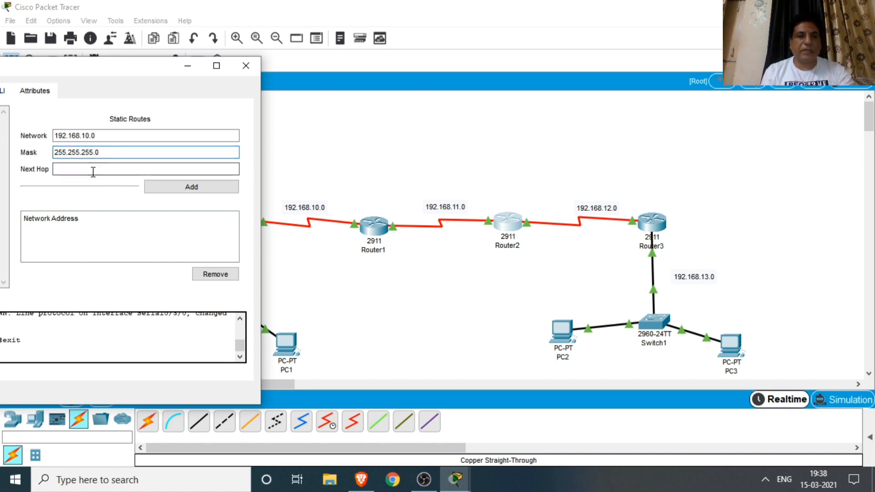
pyautogui.click(64, 169)
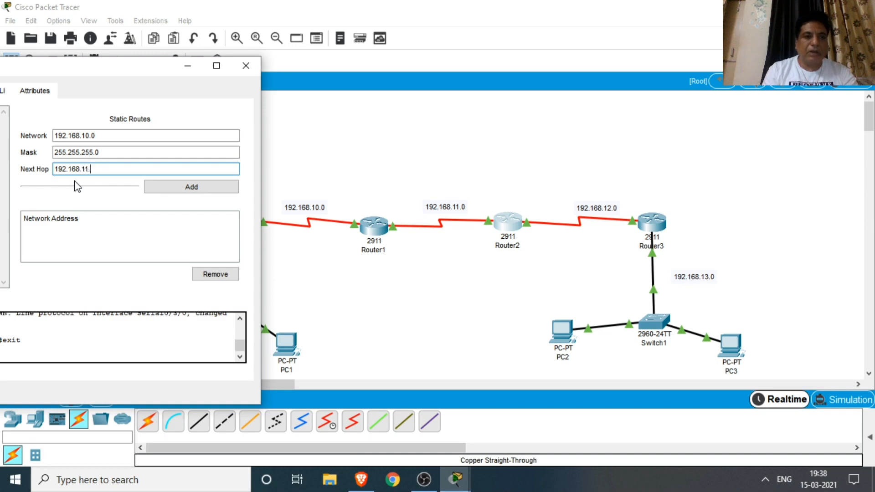
pyautogui.click(187, 188)
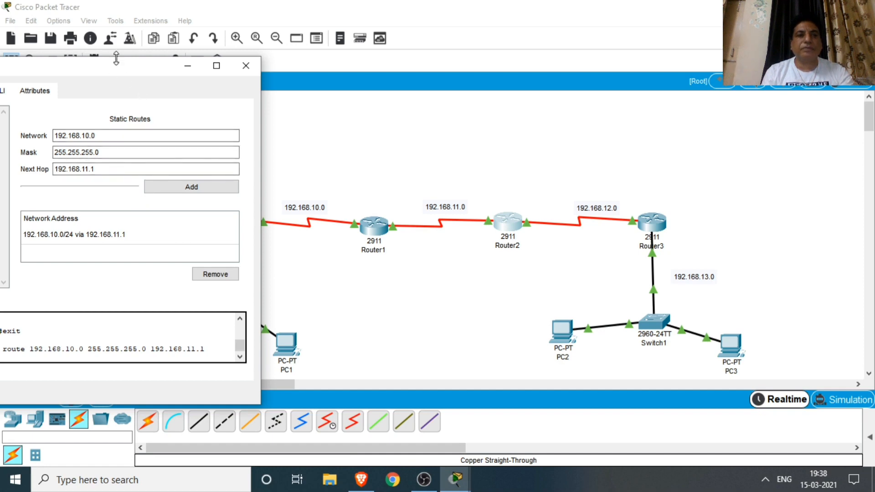
# Add a static route on Router2 to network 192.168.9.0 with the same mask and next hop 192.168.11.1
pyautogui.moveTo(122, 68); pyautogui.dragTo(630, 77)
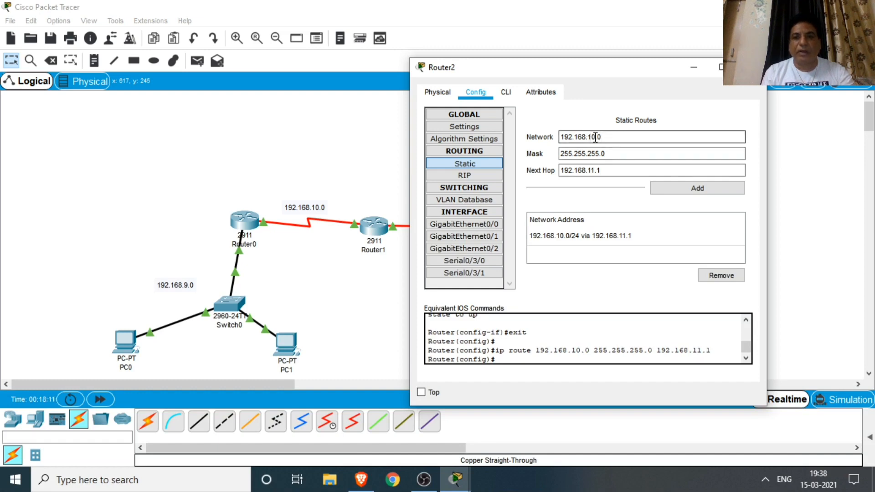
pyautogui.moveTo(595, 138); pyautogui.dragTo(590, 138)
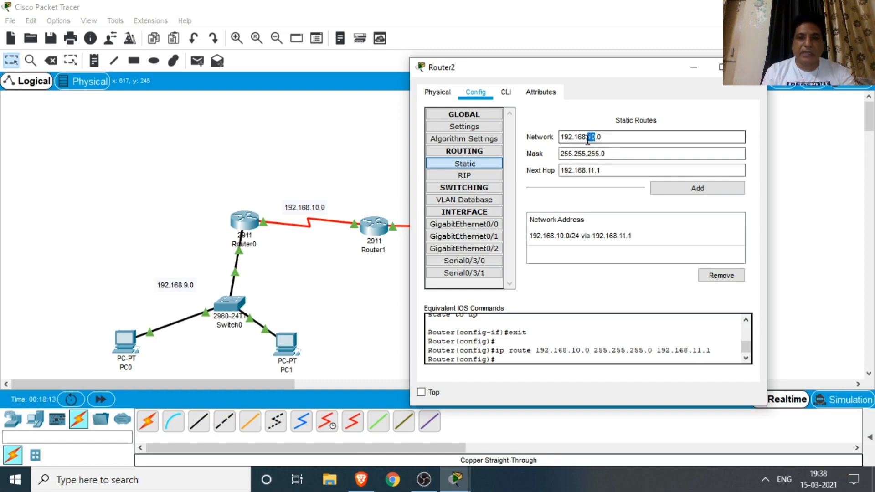
pyautogui.write('9')
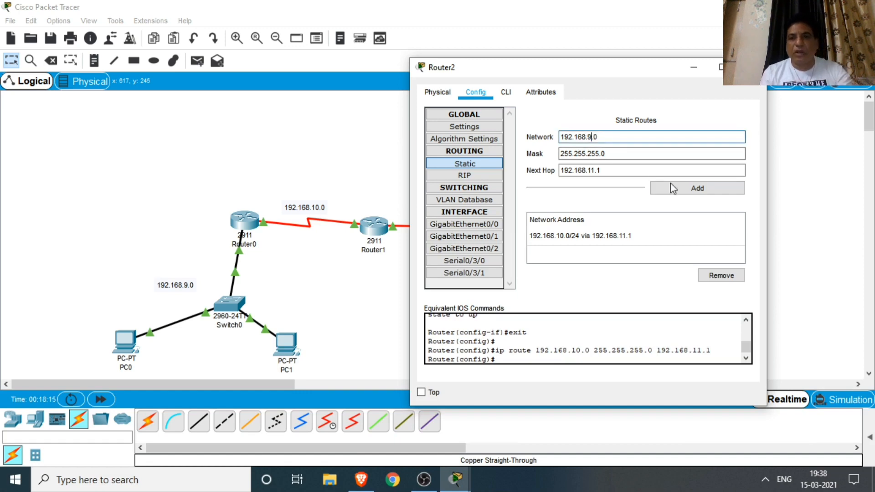
pyautogui.click(697, 189)
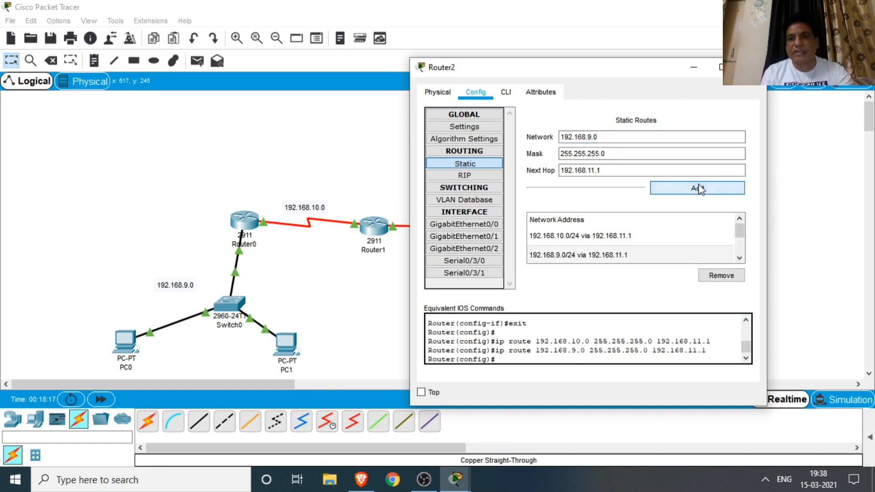
# Add a static route on Router2 to network 192.168.13.0 with the same mask and next hop 192.168.12.2
pyautogui.moveTo(617, 70); pyautogui.dragTo(288, 101)
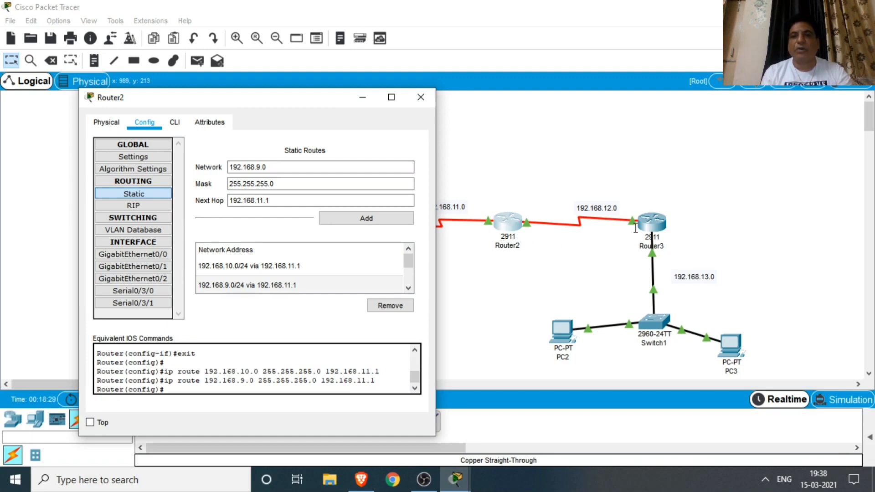
pyautogui.click(269, 167)
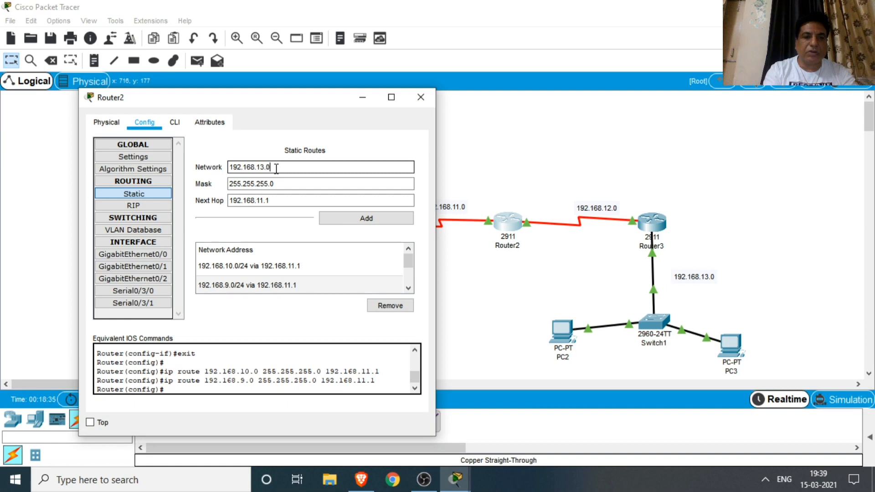
pyautogui.click(262, 185)
pyautogui.click(271, 201)
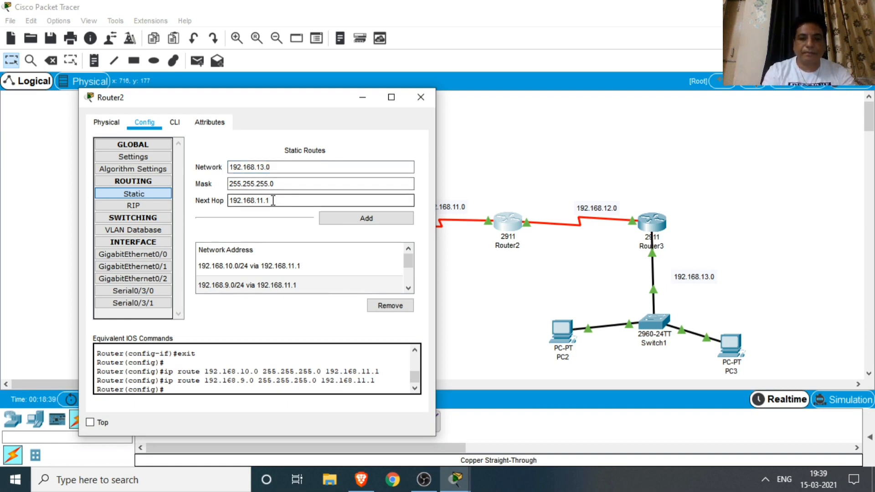
pyautogui.press('BackSpace')
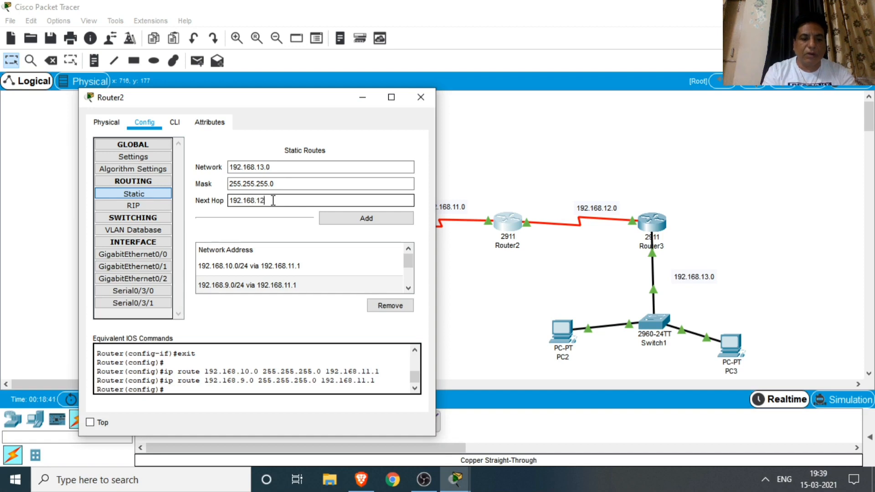
pyautogui.write('2.2')
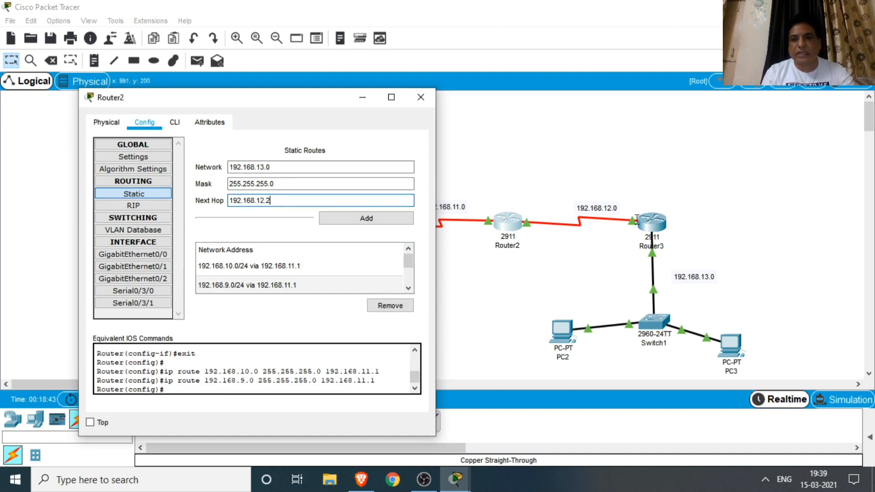
pyautogui.click(365, 221)
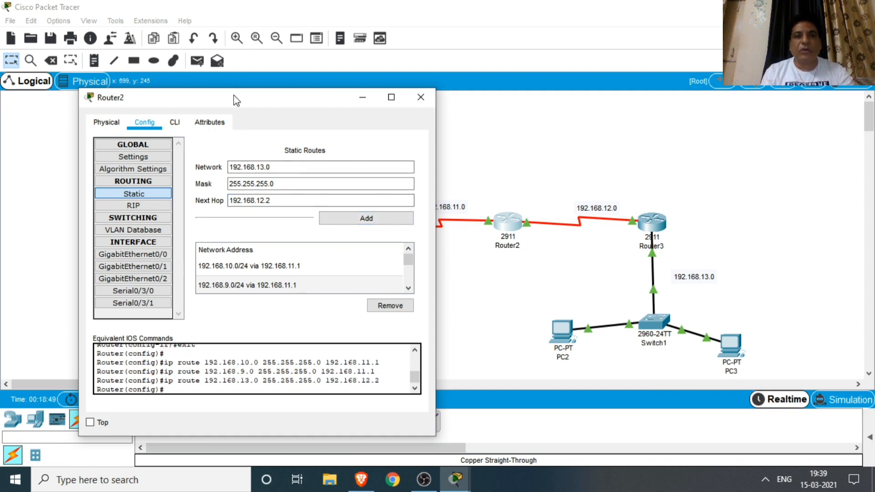
# Open the static routing configuration of Router3 and keep Router2 and Router3 uncovered in the topology
pyautogui.moveTo(237, 101); pyautogui.dragTo(139, 80)
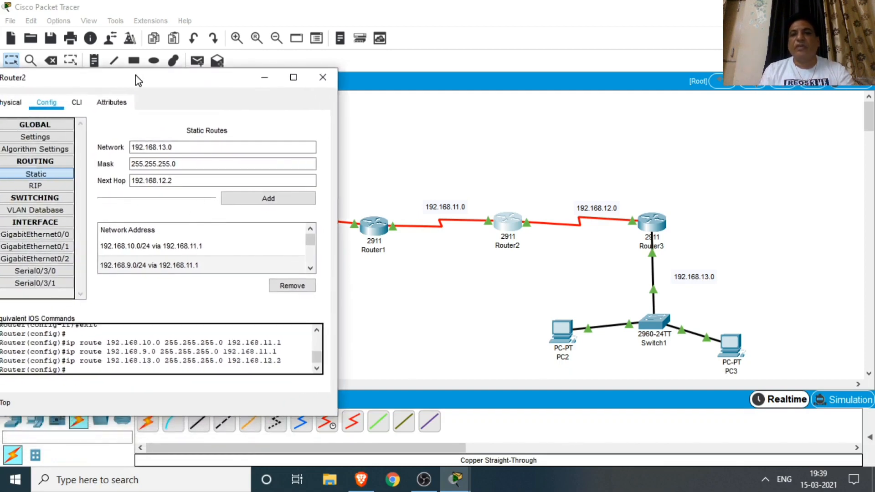
pyautogui.click(653, 222)
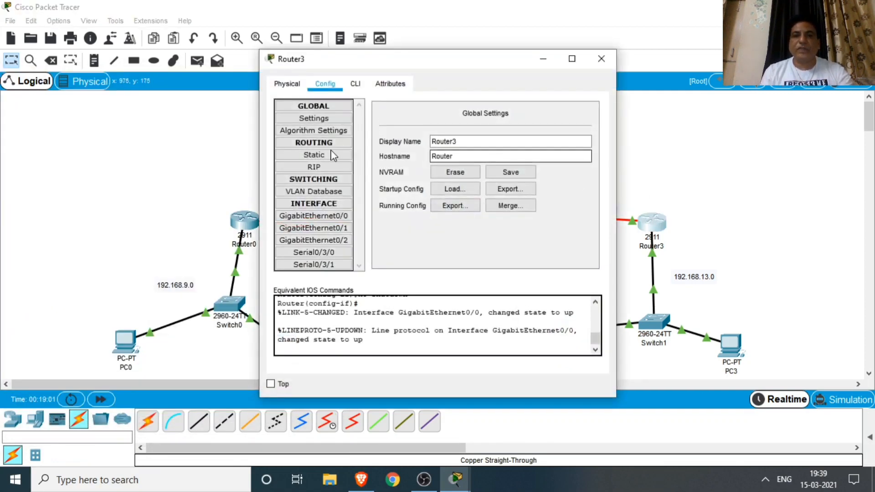
pyautogui.click(302, 155)
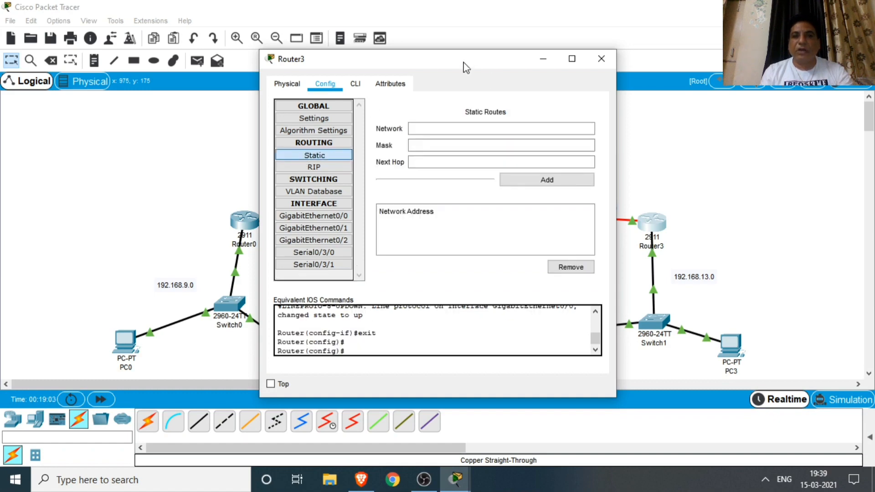
pyautogui.moveTo(463, 64); pyautogui.dragTo(240, 91)
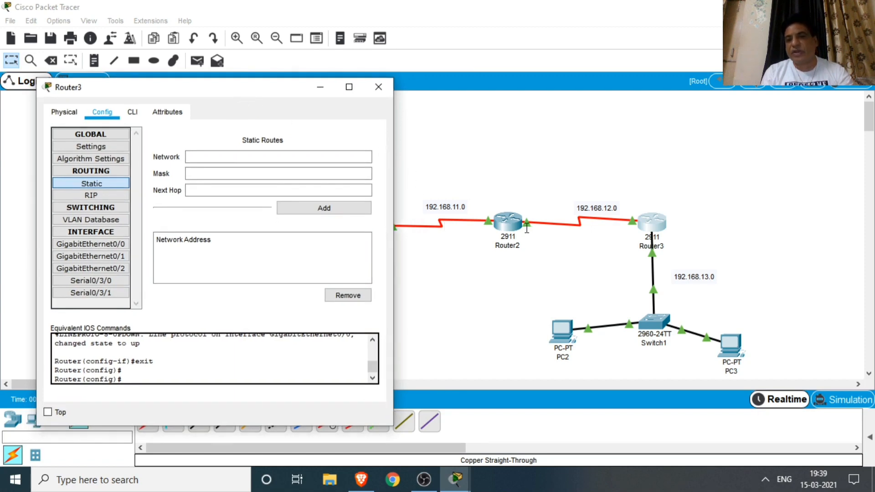
# Add a static route on Router3 to network 192.168.11.0 with mask 255.255.255.0 and next hop 192.168.12.1
pyautogui.click(207, 156)
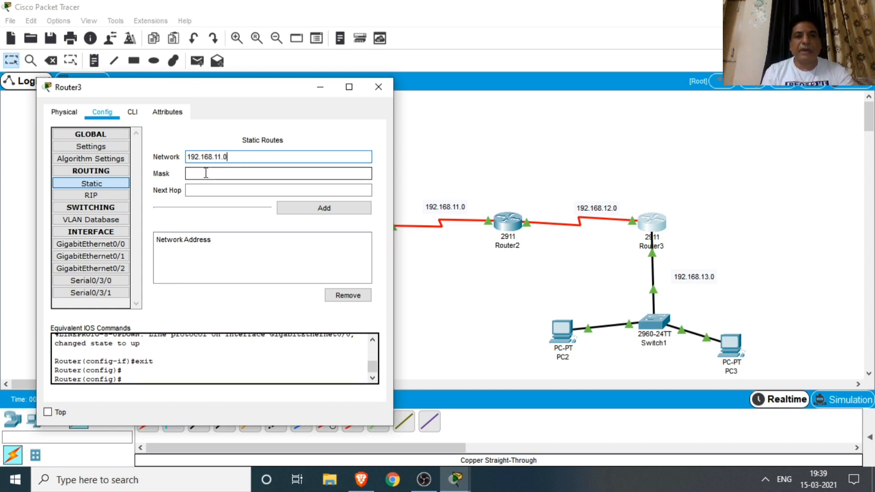
pyautogui.click(207, 173)
pyautogui.write('255')
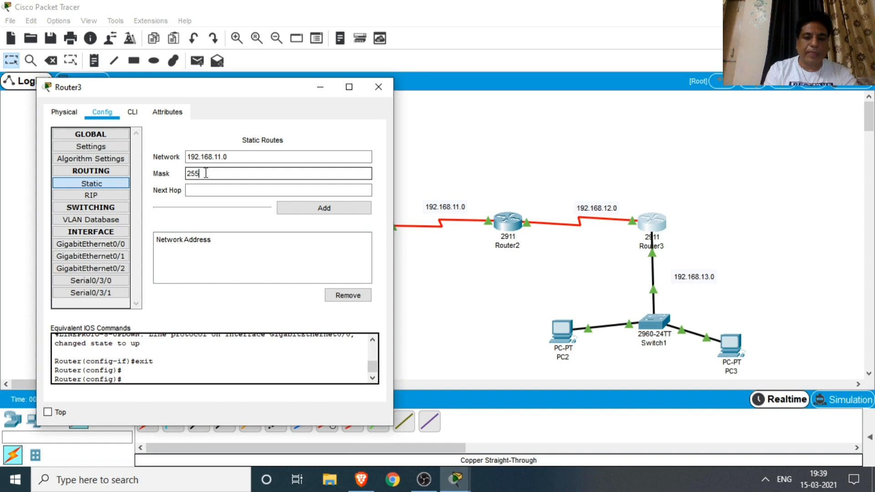
pyautogui.write('.255')
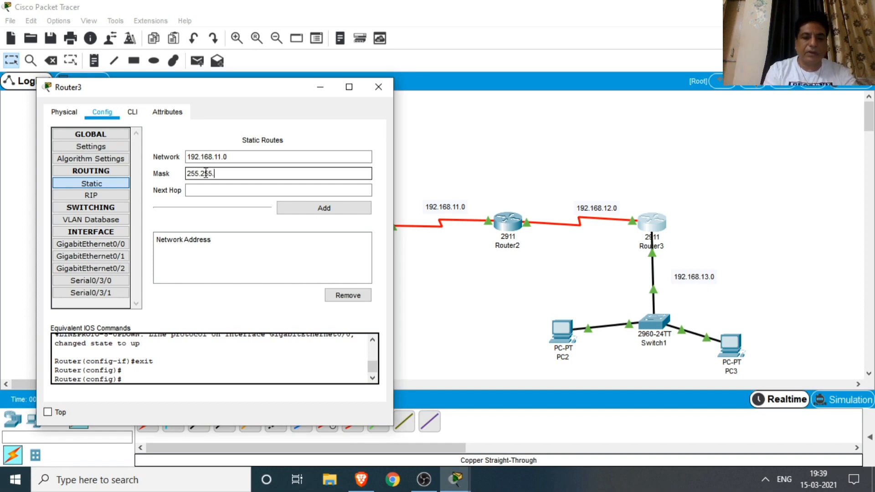
pyautogui.write('.255')
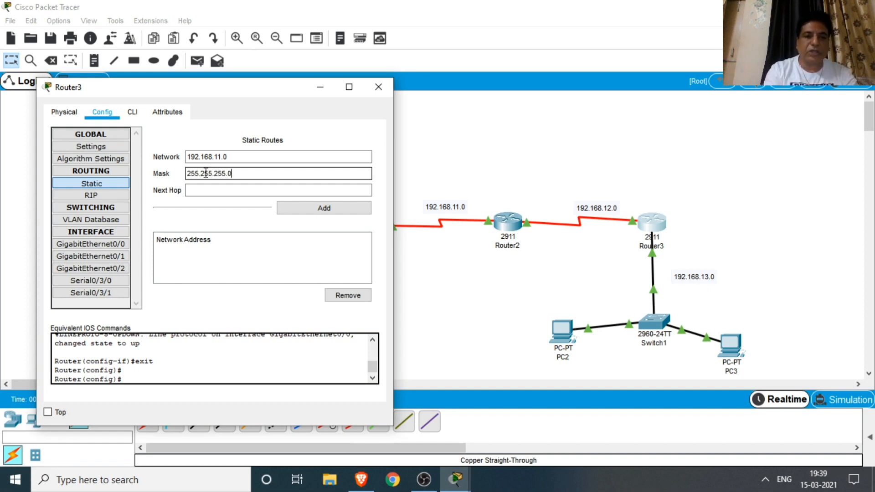
pyautogui.write('.0')
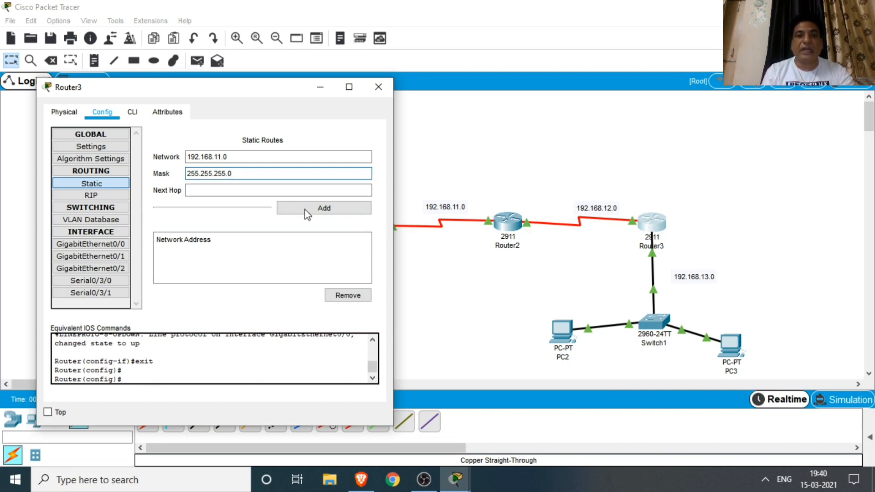
pyautogui.click(202, 190)
pyautogui.write('192')
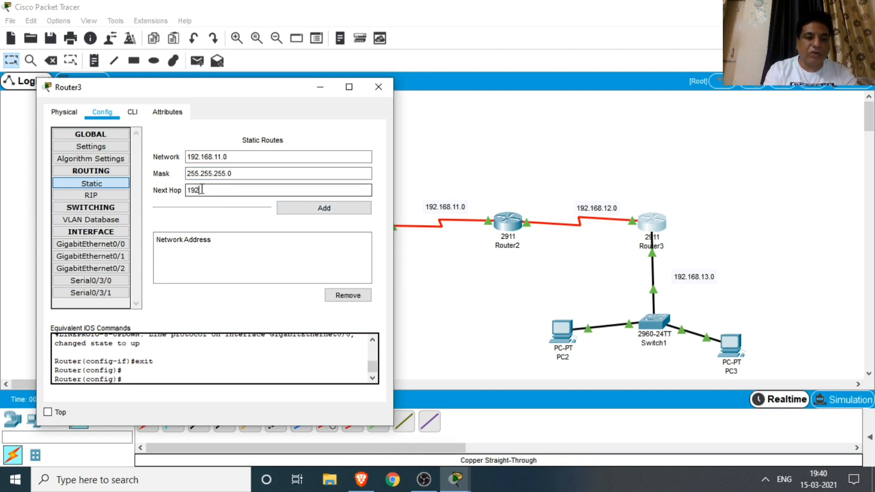
pyautogui.write('.16')
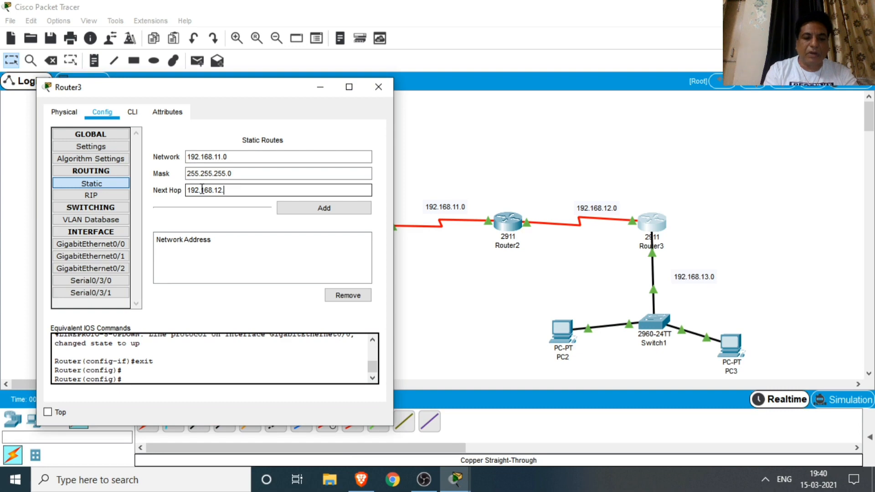
pyautogui.write('8.12.1')
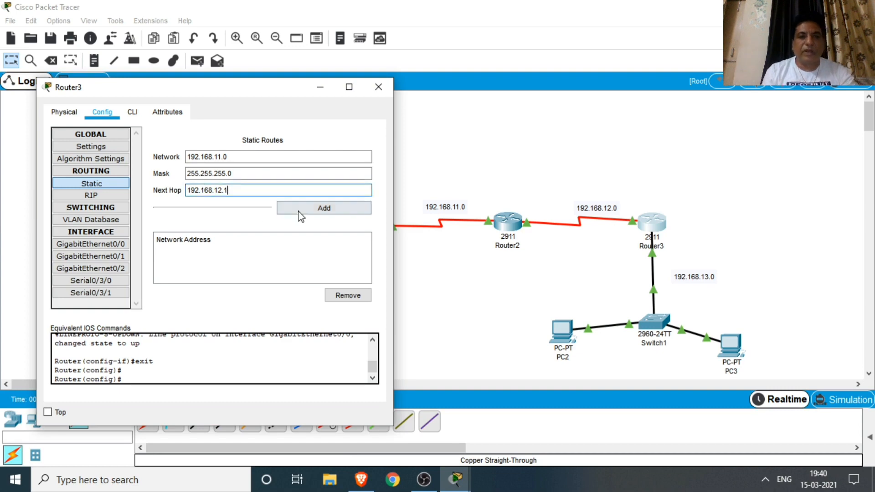
pyautogui.click(324, 209)
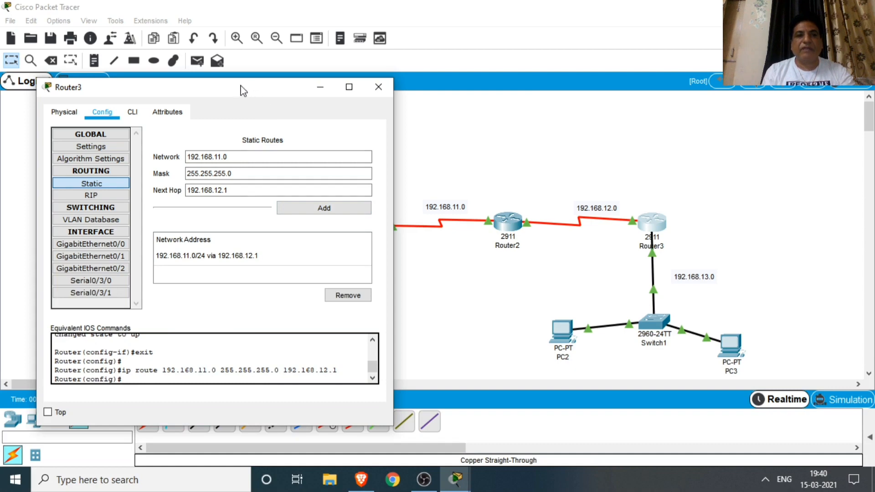
# Add a static route on Router3 to network 192.168.10.0 with the same mask and next hop 192.168.12.1
pyautogui.moveTo(244, 91); pyautogui.dragTo(414, 285)
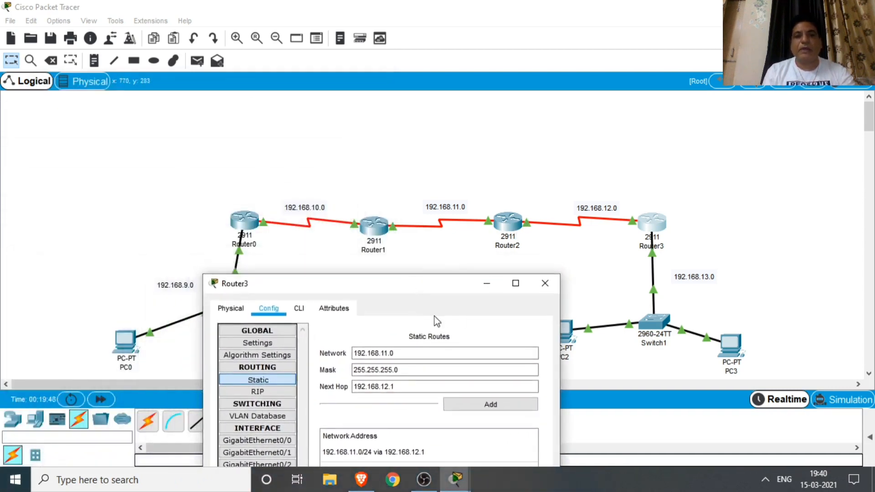
pyautogui.click(388, 353)
pyautogui.press('BackSpace')
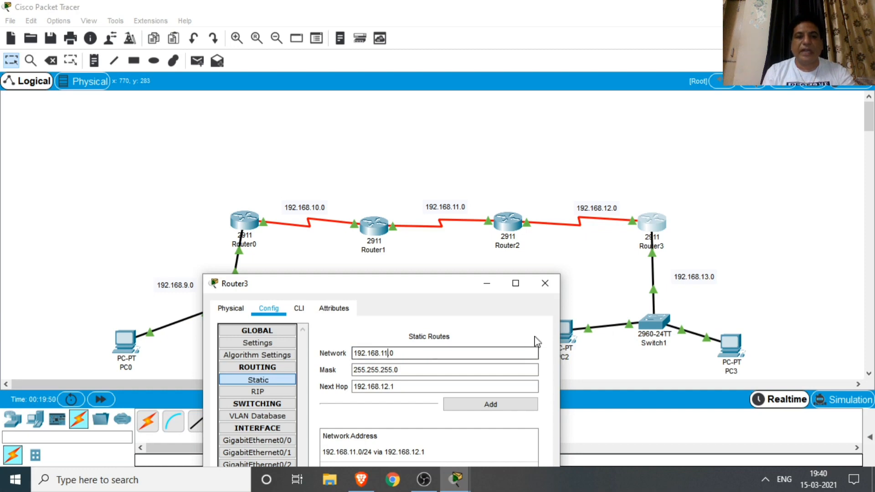
pyautogui.write('0')
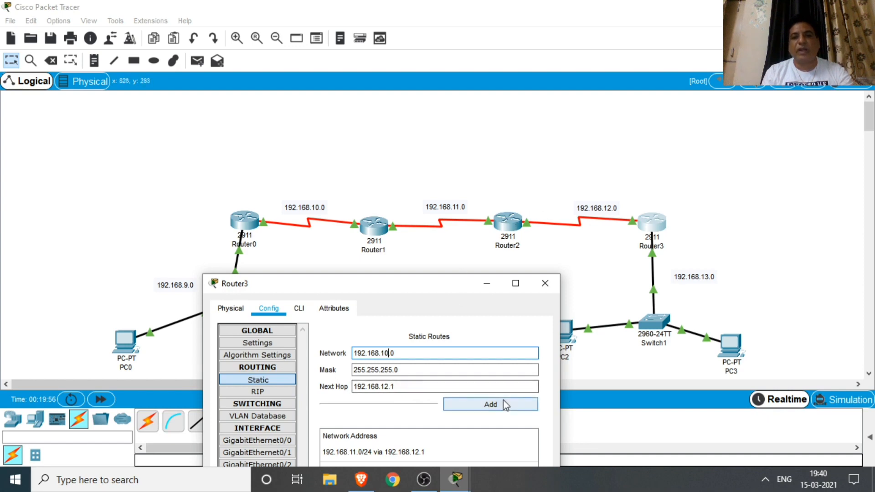
pyautogui.click(504, 412)
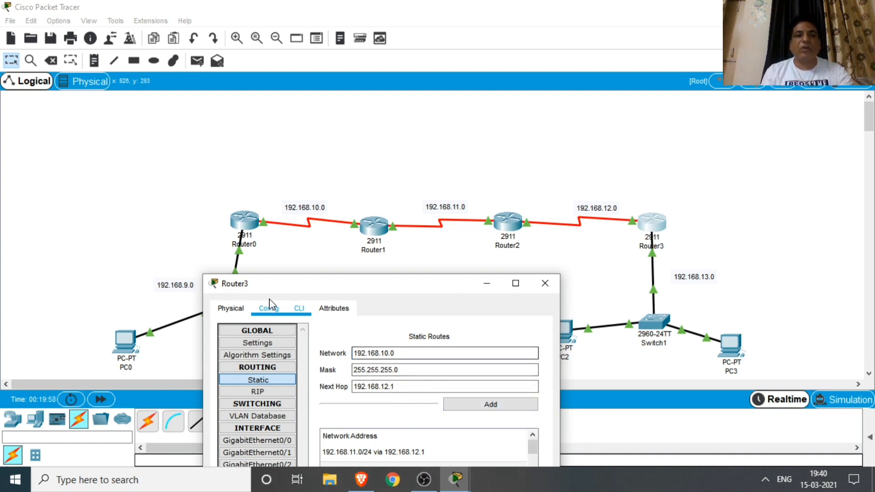
# Add a static route on Router3 to network 192.168.9.0 with the same mask and next hop 192.168.12.1, and minimize Router3's window
pyautogui.click(387, 352)
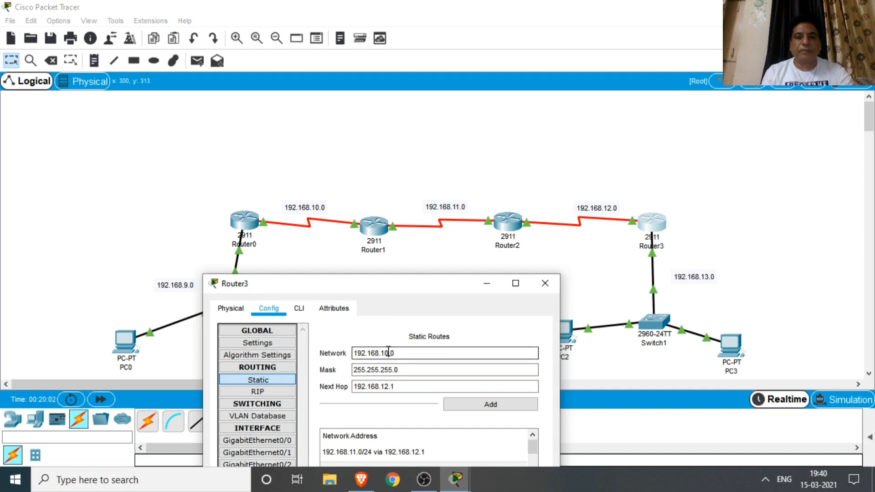
pyautogui.moveTo(388, 352); pyautogui.dragTo(386, 351)
pyautogui.doubleClick(386, 349)
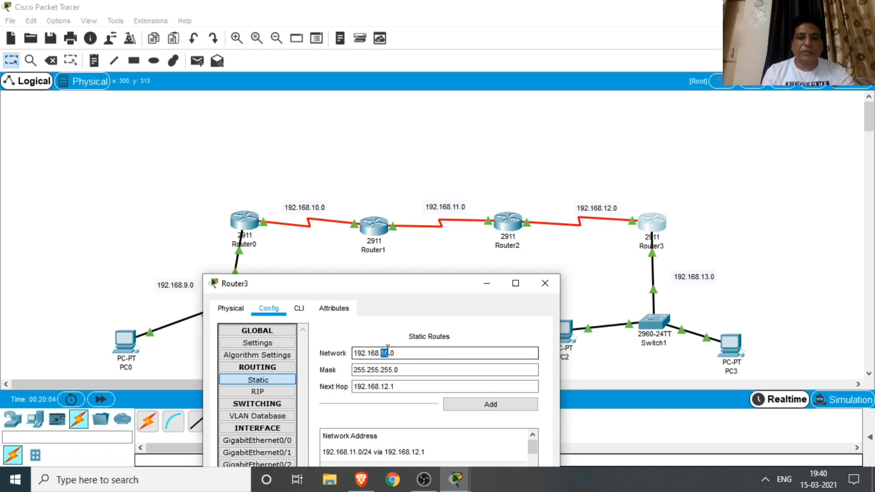
pyautogui.write('9')
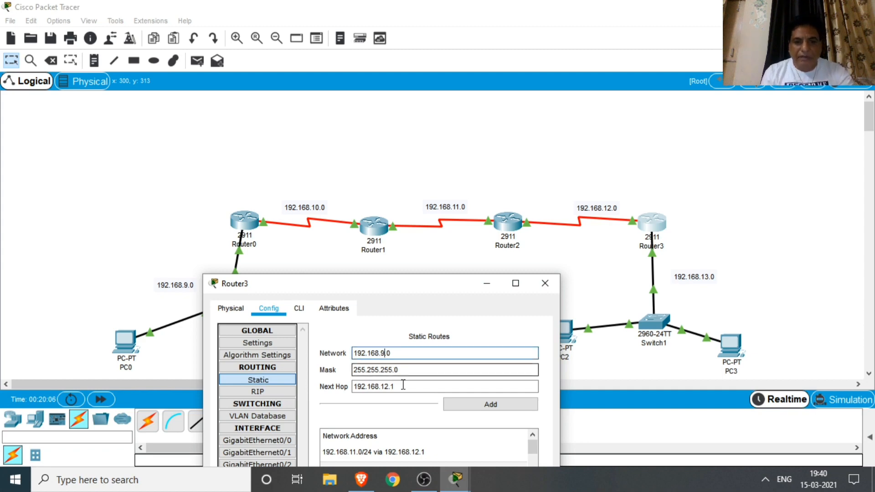
pyautogui.click(501, 410)
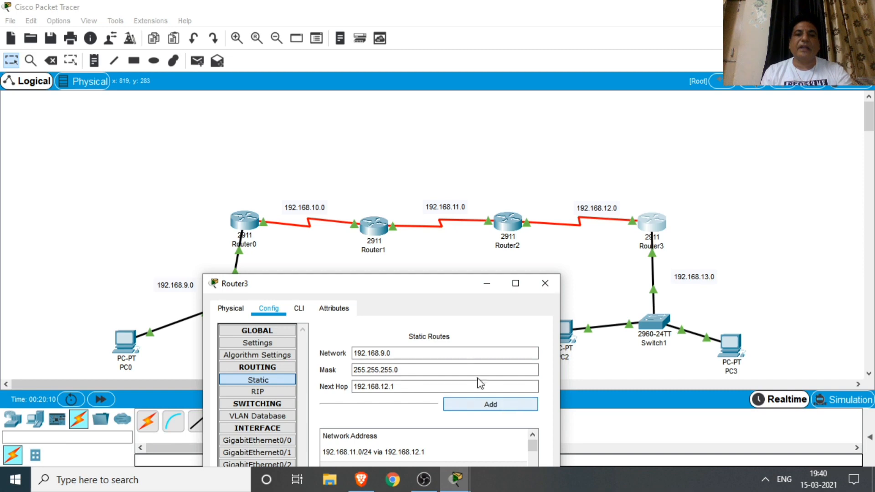
pyautogui.moveTo(356, 283); pyautogui.dragTo(85, 122)
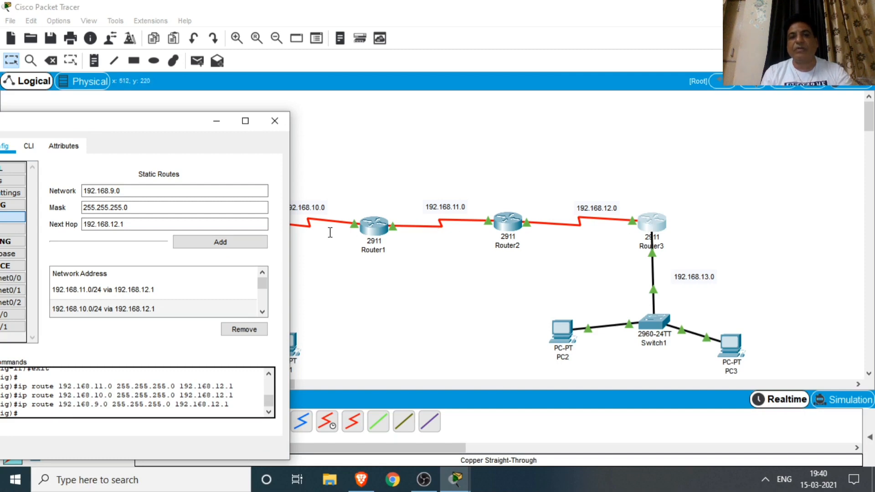
pyautogui.moveTo(145, 127); pyautogui.dragTo(736, 114)
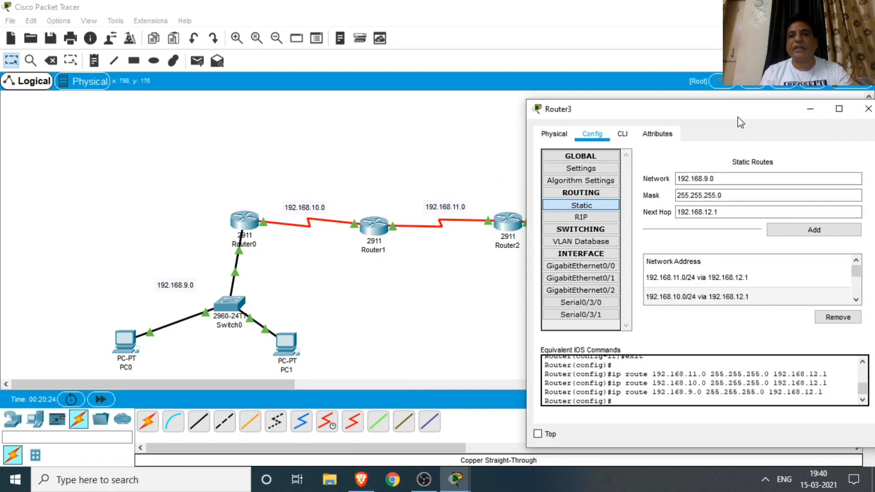
pyautogui.click(811, 109)
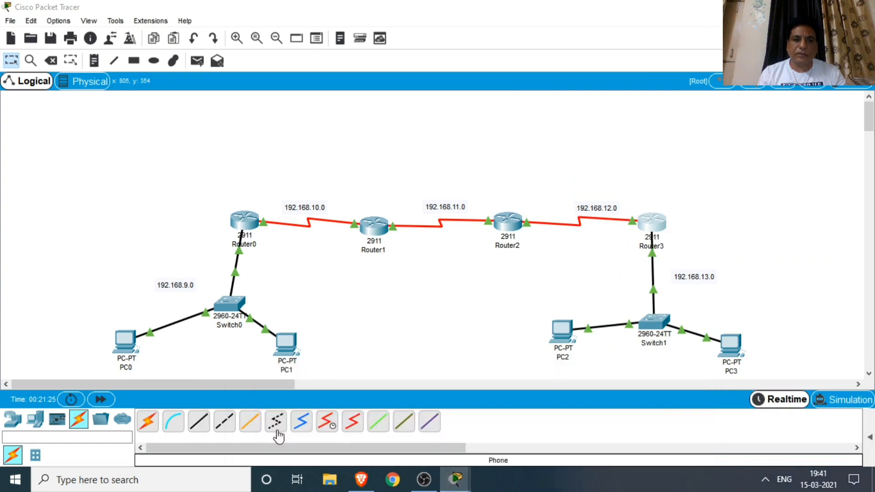
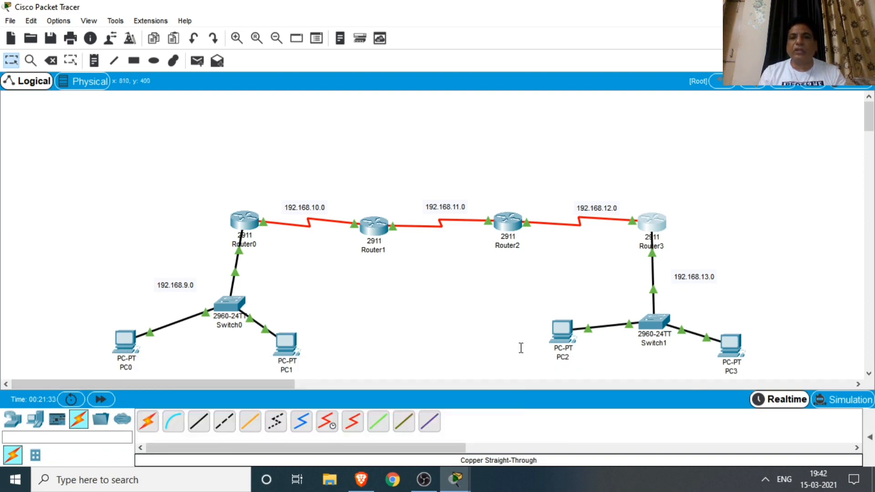
# Ping 192.168.13.2 twice from PC0's command prompt and close PC0's window
pyautogui.click(124, 339)
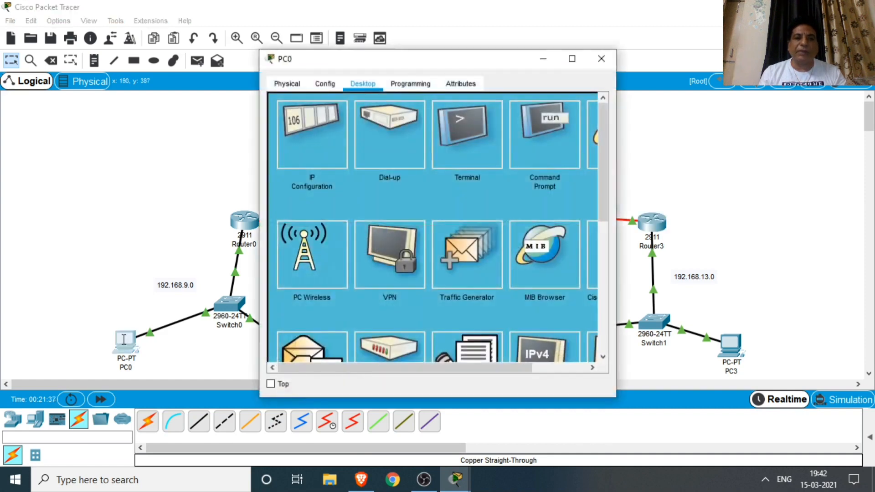
pyautogui.click(538, 127)
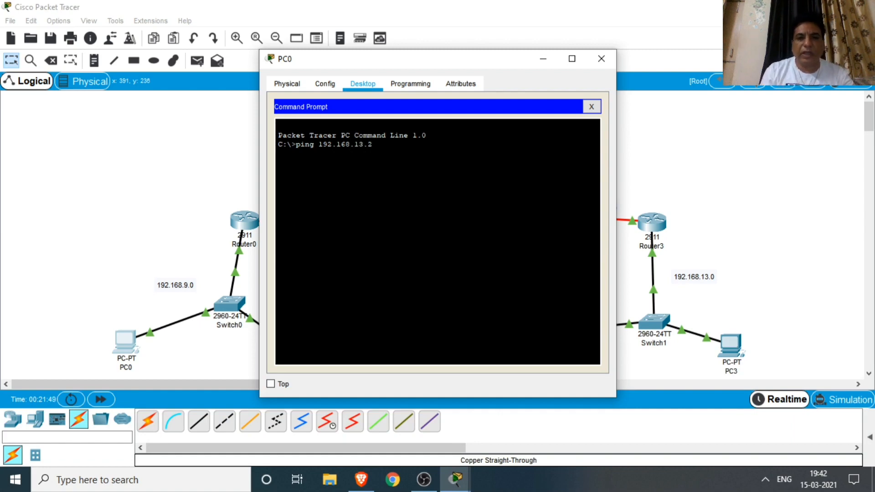
pyautogui.press('Return')
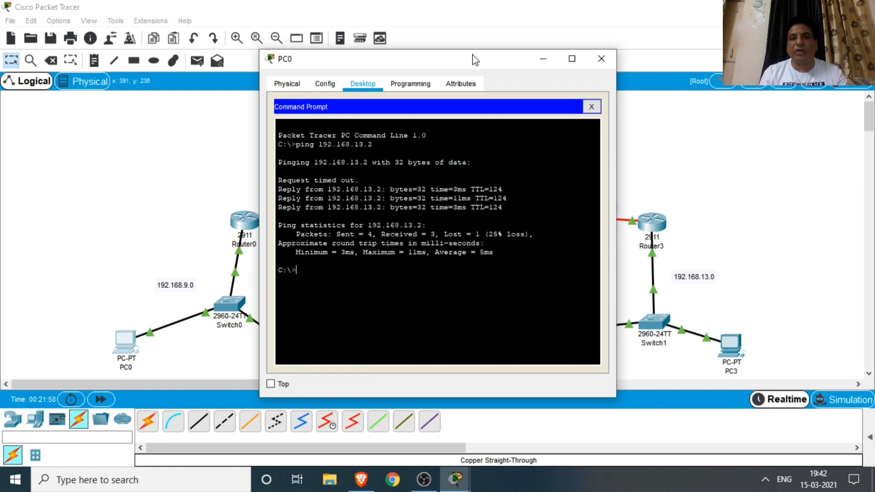
pyautogui.press('Up')
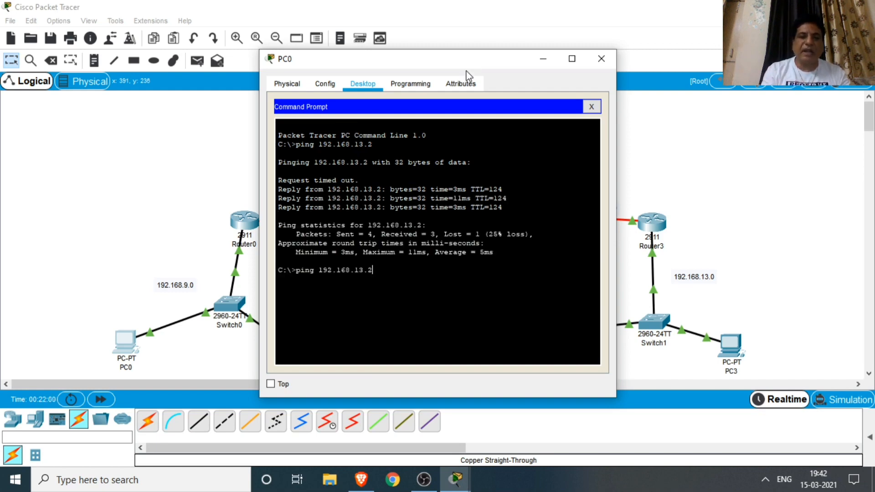
pyautogui.press('Return')
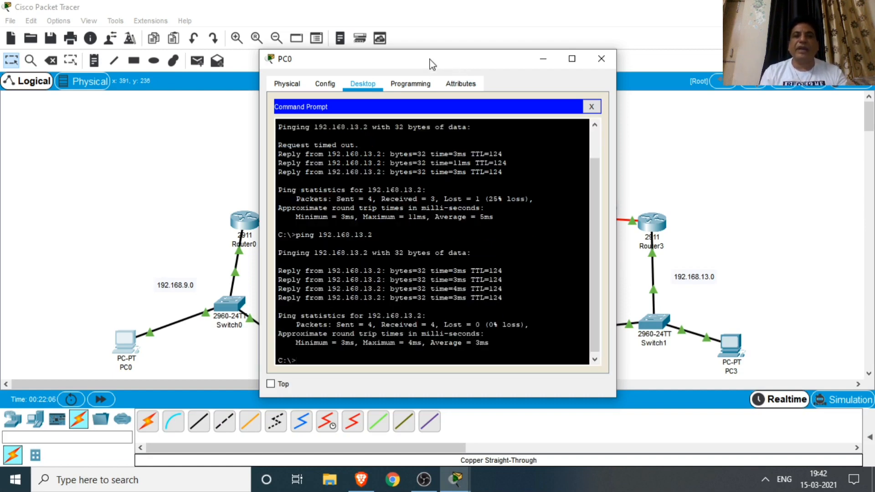
pyautogui.moveTo(431, 62); pyautogui.dragTo(410, 66)
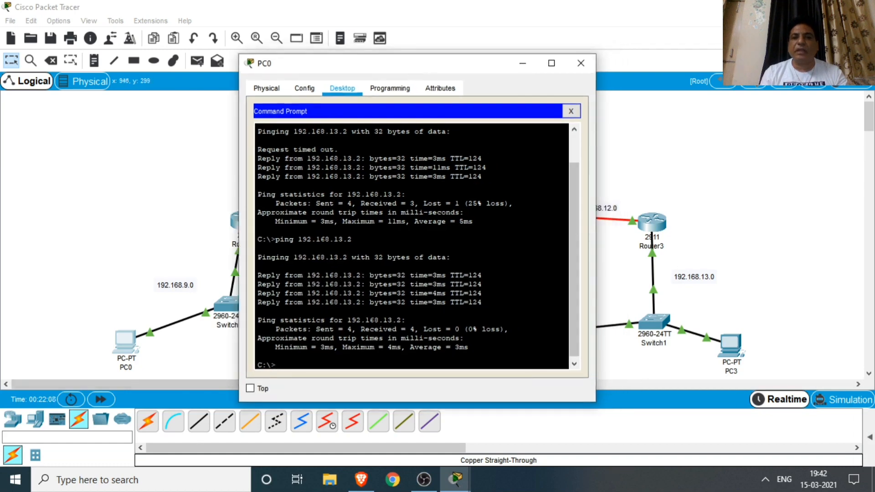
pyautogui.click(581, 63)
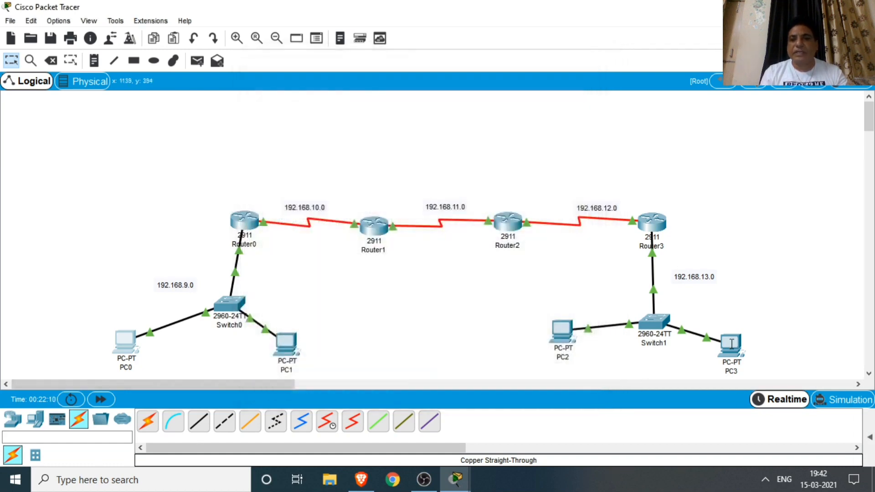
# Ping 192.168.9.3 twice from PC3's command prompt and close PC3's window
pyautogui.moveTo(732, 342)
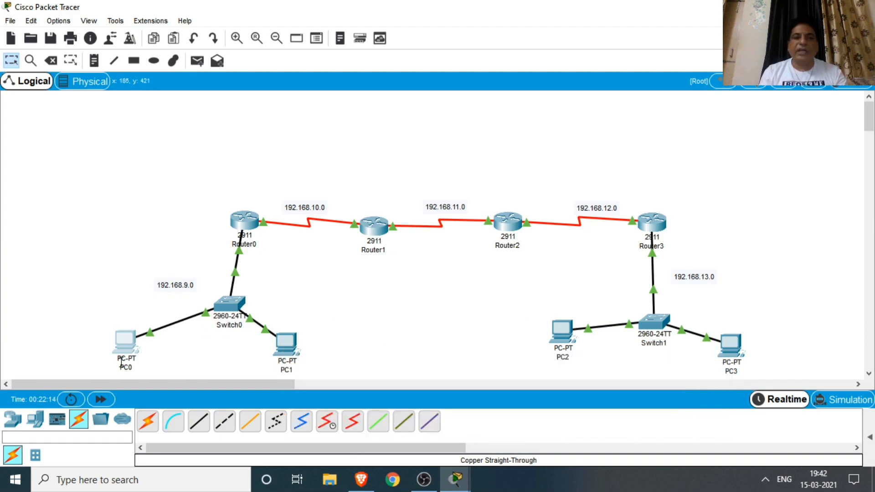
pyautogui.click(729, 344)
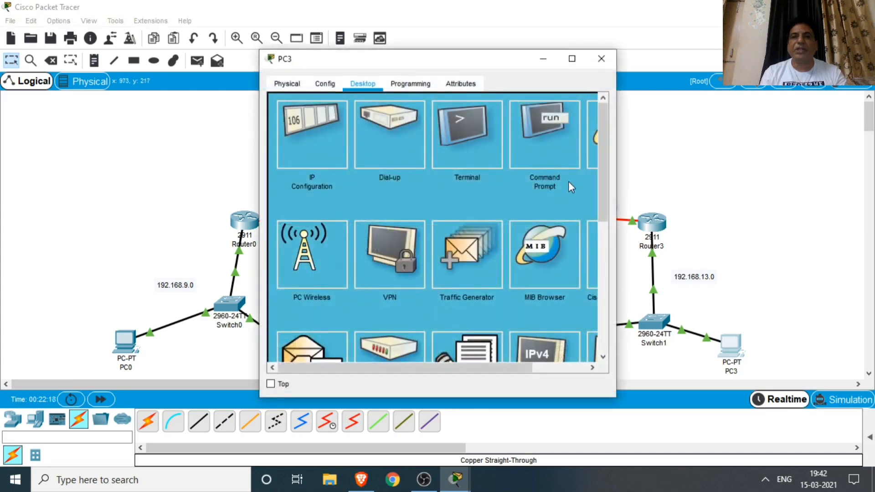
pyautogui.click(540, 136)
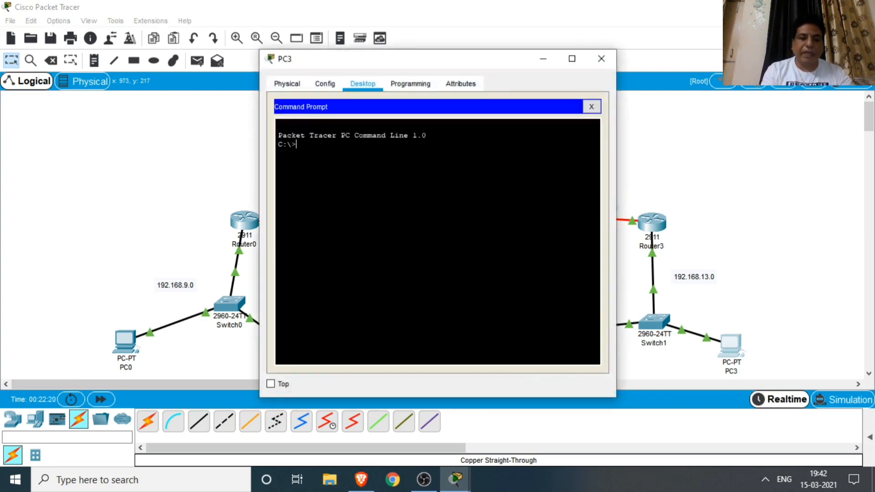
pyautogui.write('ping 192.168.9.3')
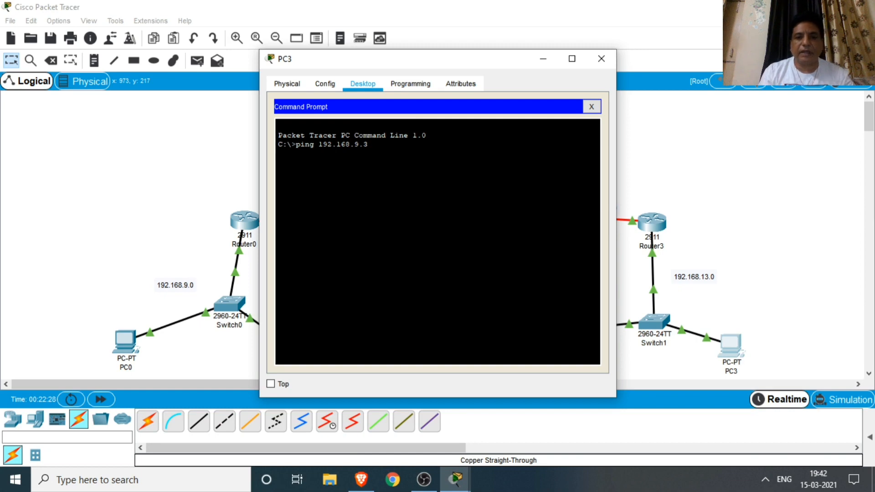
pyautogui.press('Return')
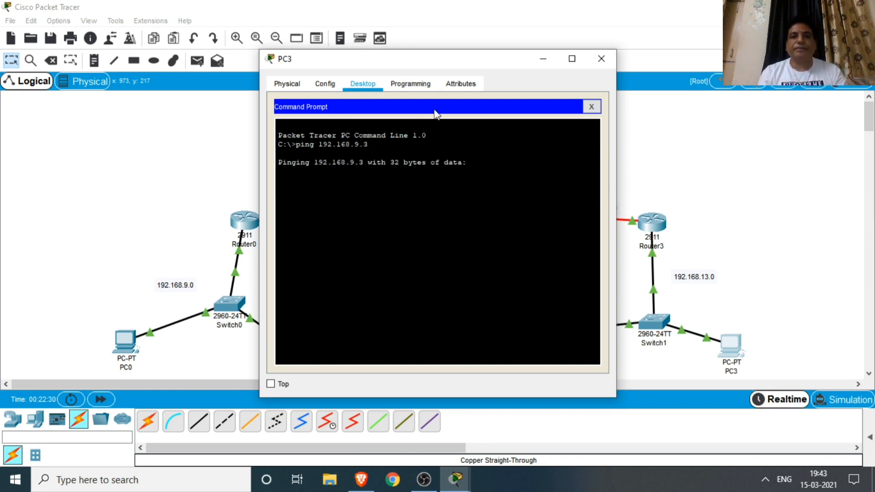
pyautogui.moveTo(463, 64); pyautogui.dragTo(647, 54)
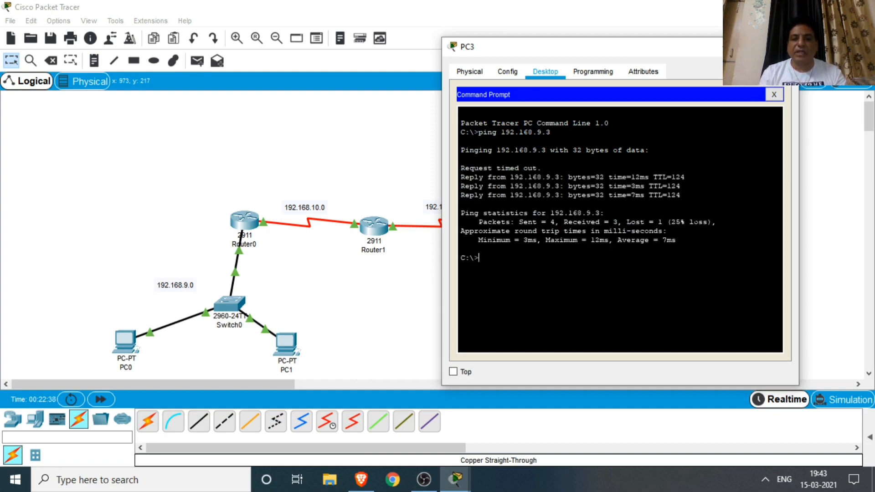
pyautogui.press('Up')
pyautogui.press('Return')
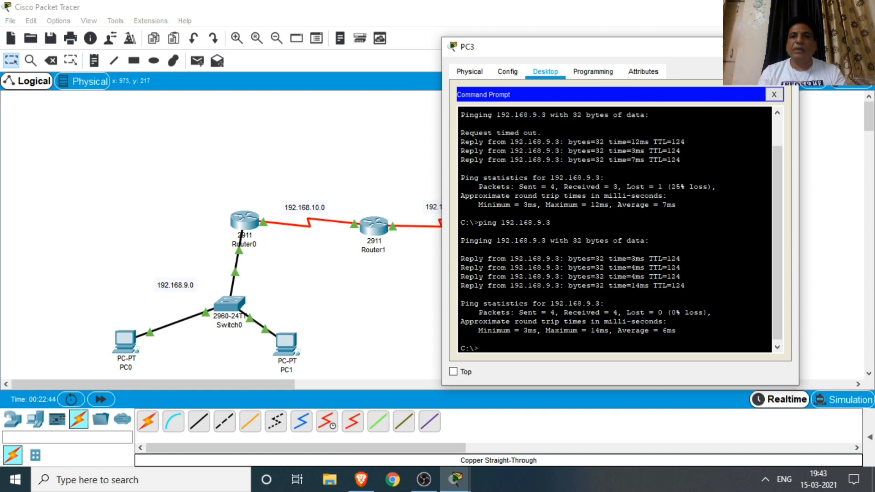
pyautogui.click(787, 47)
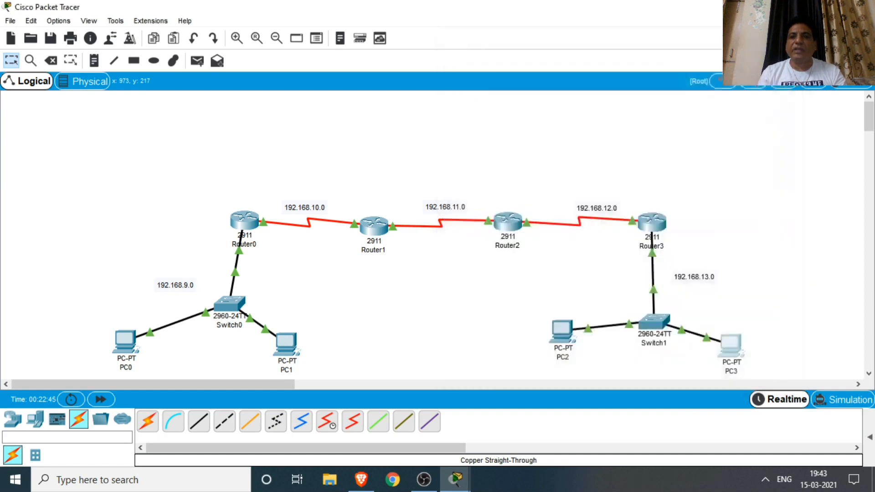
# Play the network traffic in Simulation mode with the whole topology uncovered, stop it and return to Realtime mode
pyautogui.click(845, 405)
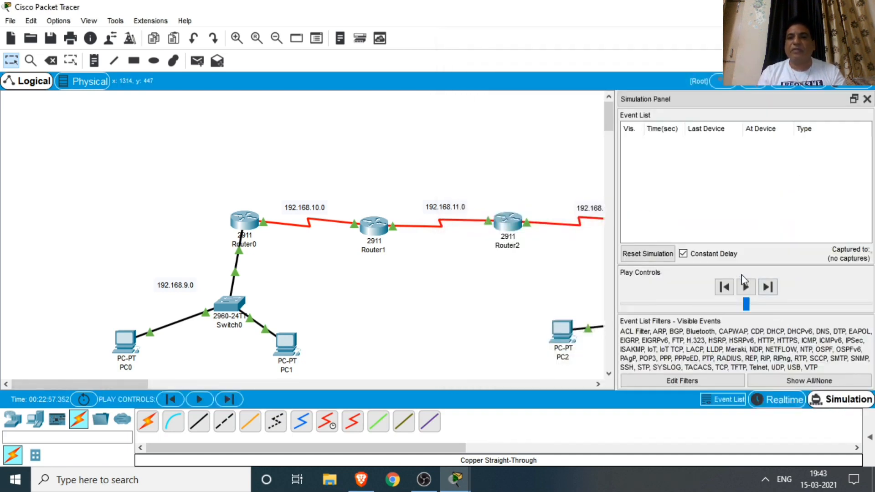
pyautogui.click(746, 287)
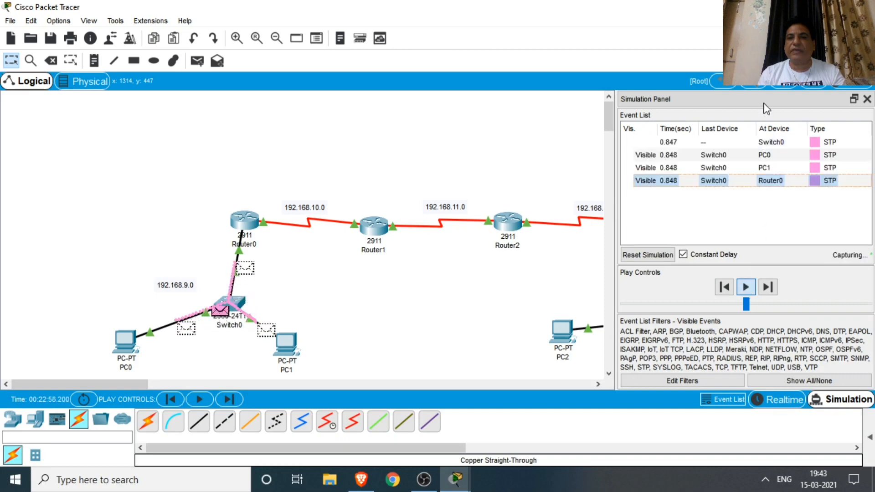
pyautogui.moveTo(762, 99); pyautogui.dragTo(874, 140)
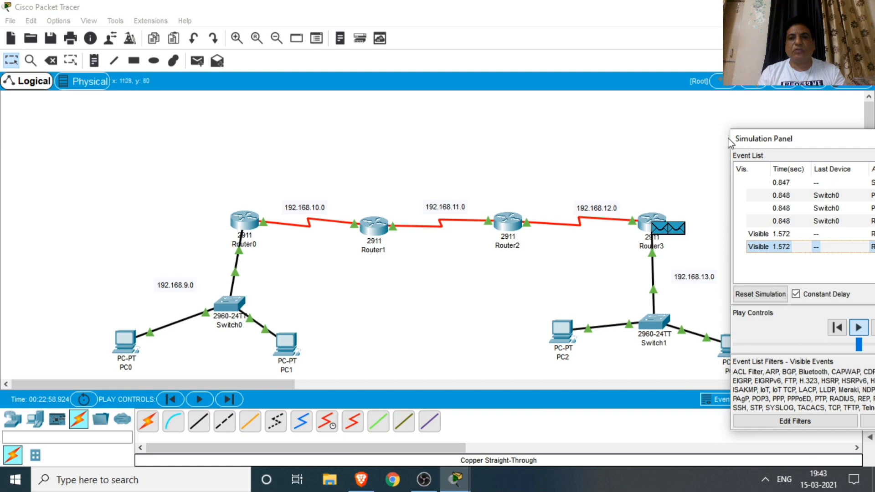
pyautogui.moveTo(834, 144); pyautogui.dragTo(809, 92)
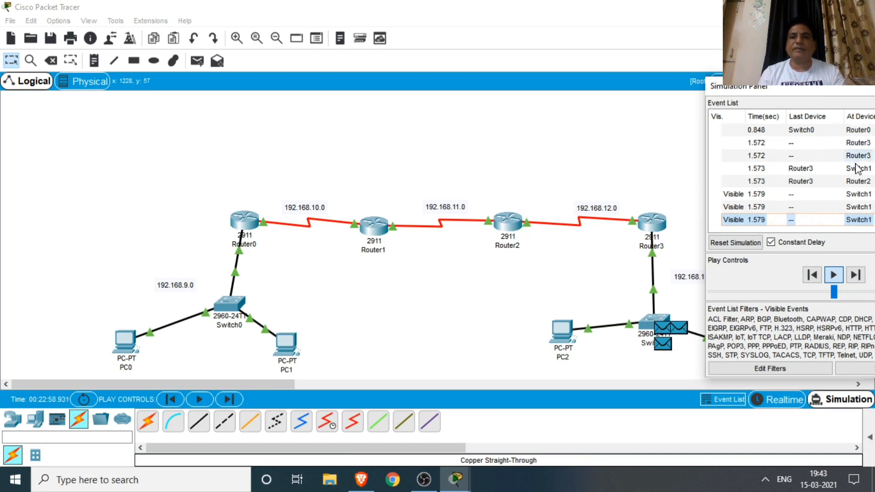
pyautogui.click(838, 281)
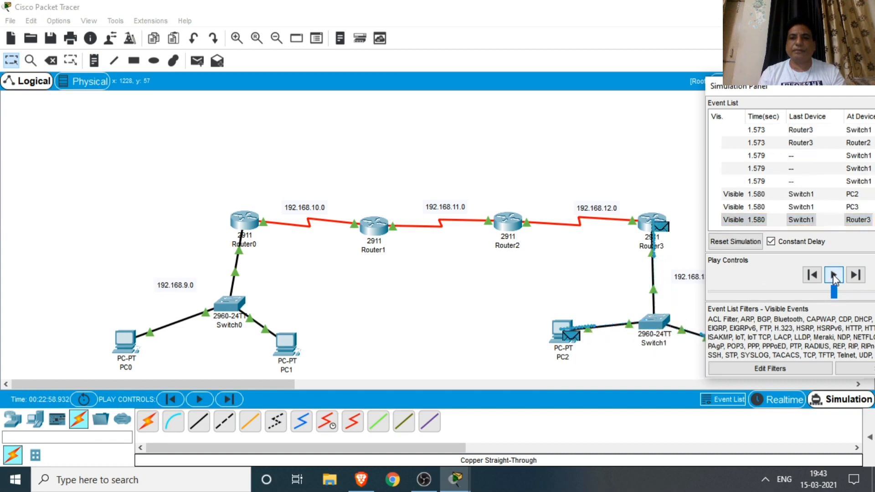
pyautogui.click(834, 279)
pyautogui.click(784, 406)
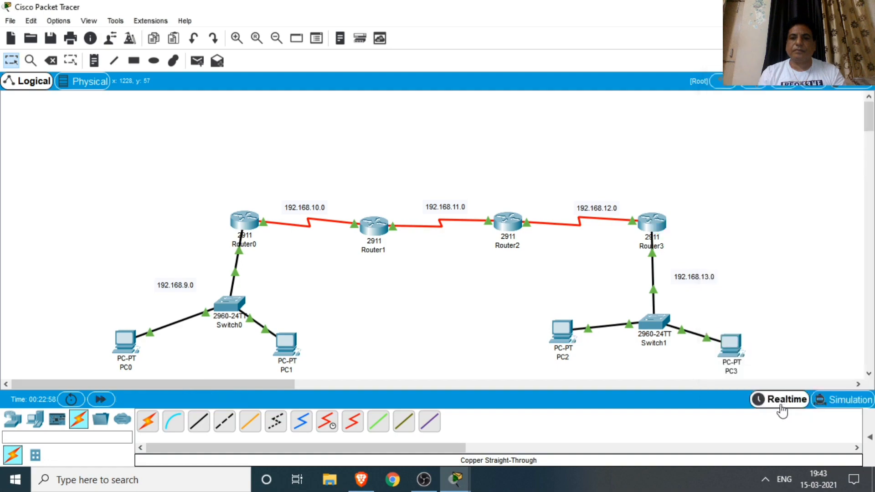
pyautogui.moveTo(466, 469)
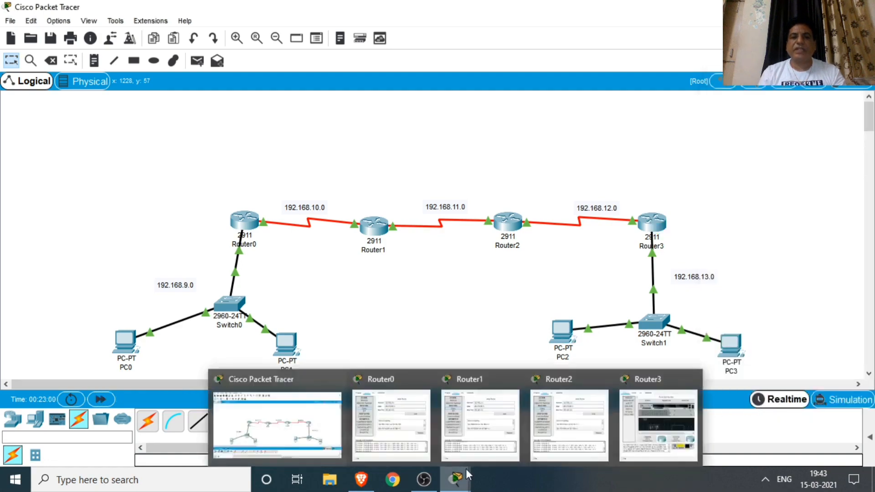